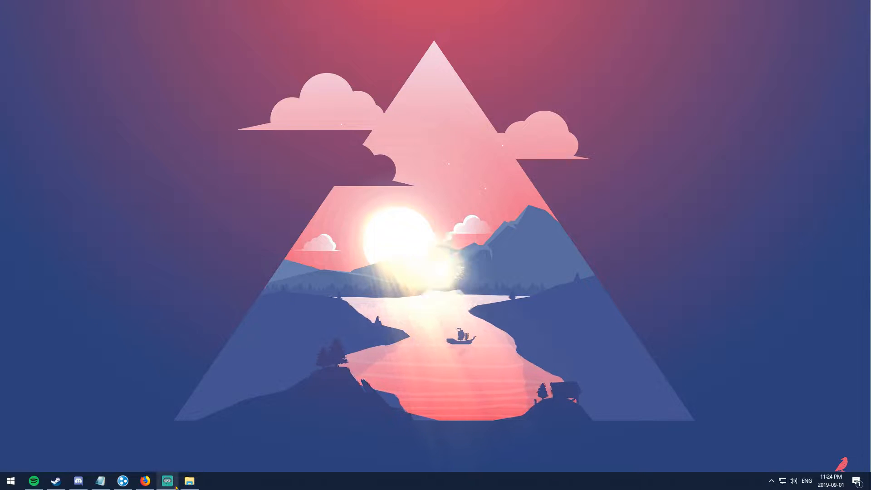
left_click(146, 484)
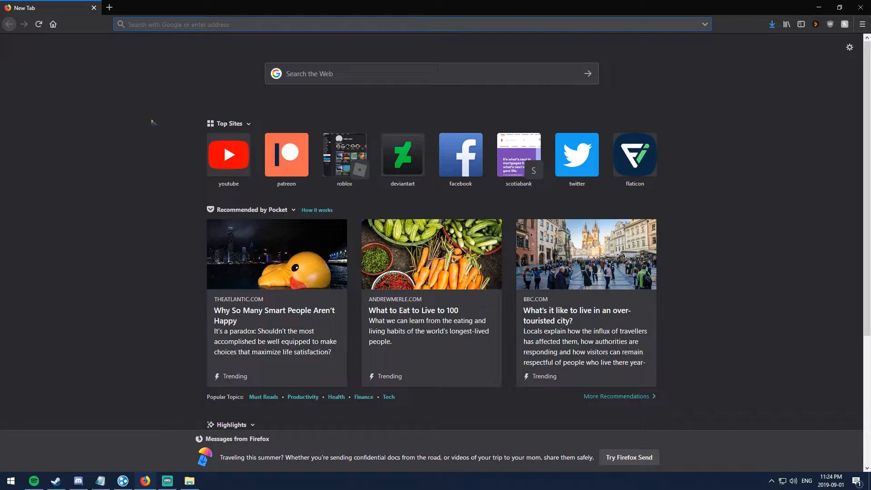
left_click(100, 481)
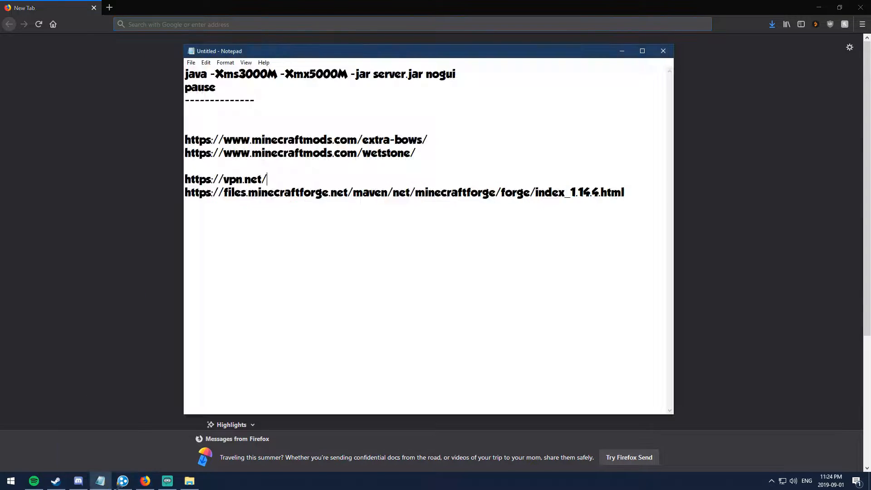
left_click_drag(268, 179, 184, 180)
left_click(272, 179)
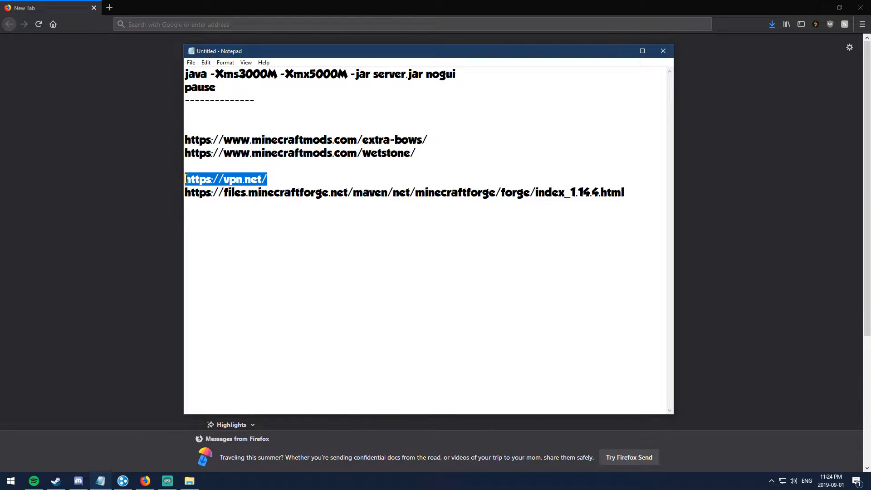
right_click(225, 177)
left_click(246, 206)
left_click(154, 25)
key("ctrl+v")
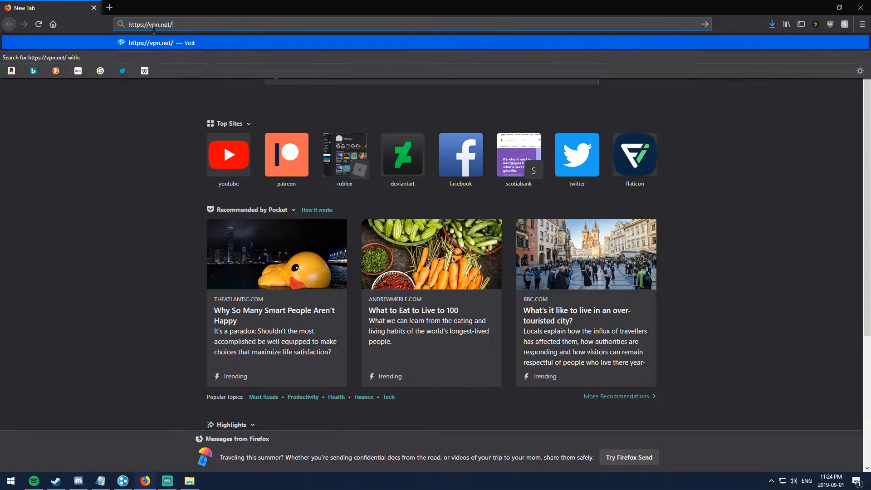
key("Return")
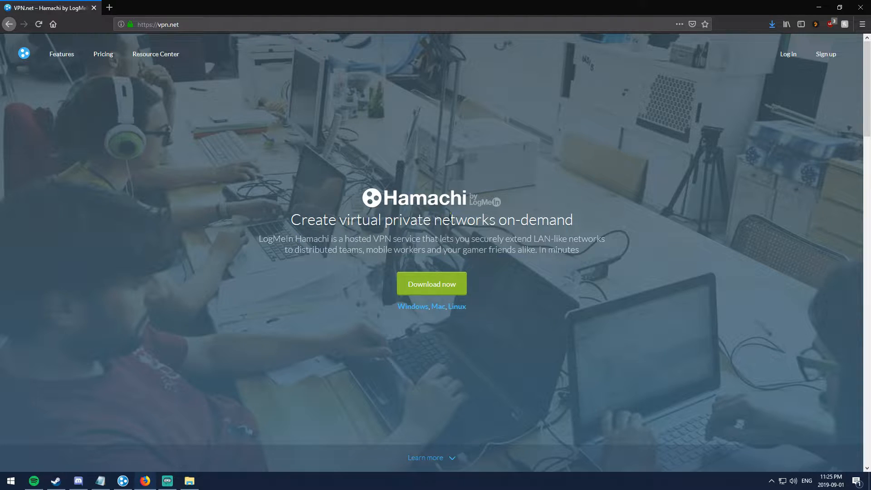
Step: Start the hamachi.msi download from vpn.net and dismiss the download details prompt
left_click_drag(539, 242, 606, 241)
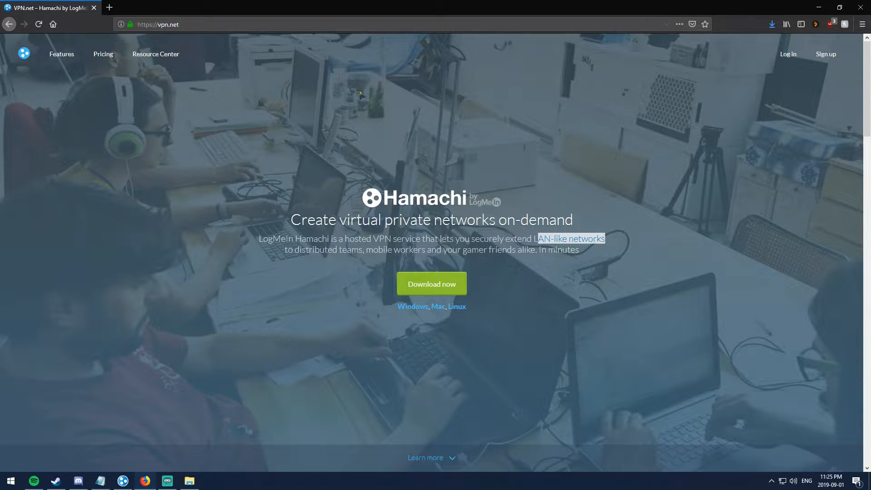
left_click(448, 283)
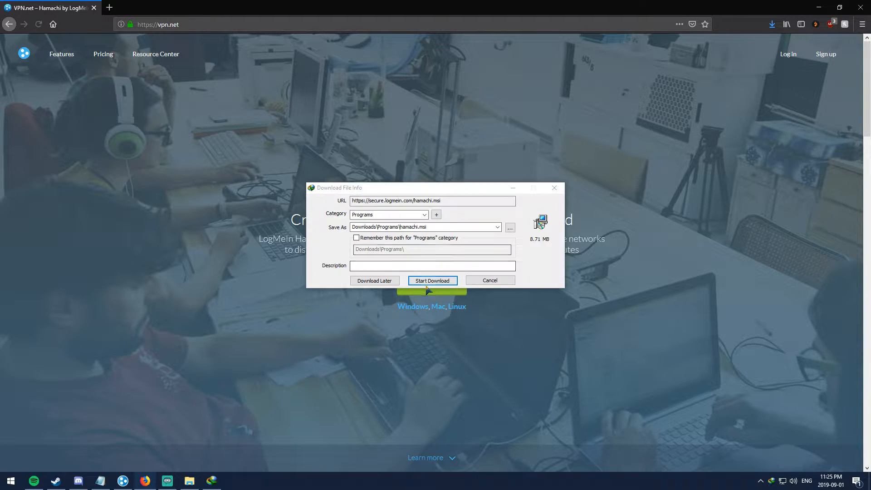
left_click(555, 188)
Step: Quit the running Hamachi client from the tray, then minimize Firefox and the notes
right_click(772, 482)
left_click(784, 467)
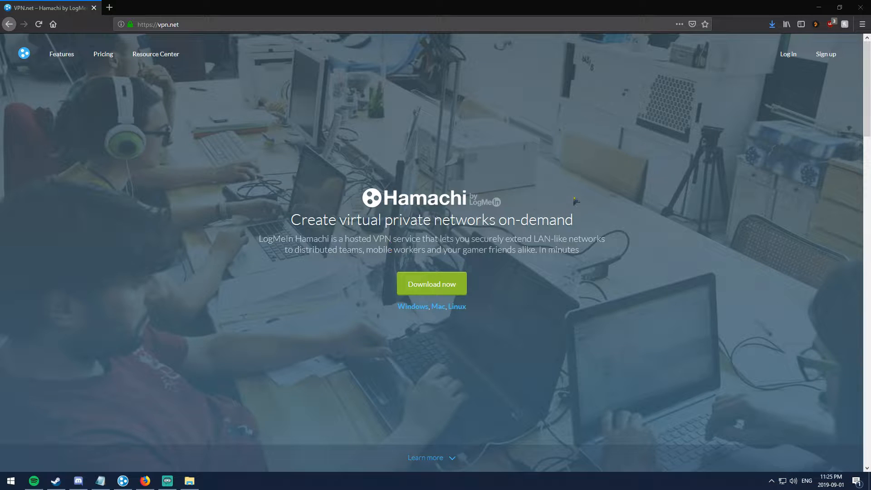
left_click(825, 7)
left_click(622, 50)
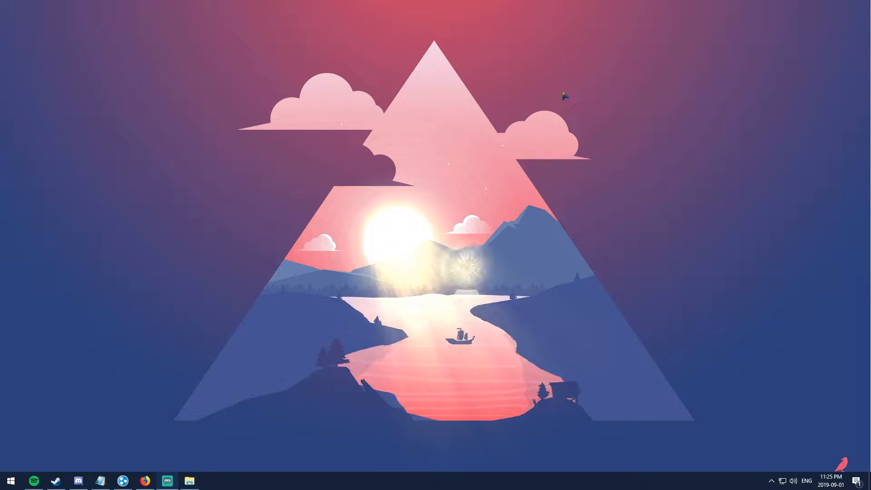
Step: Open Hamachi and power it off and back on so it reconnects online
left_click(122, 481)
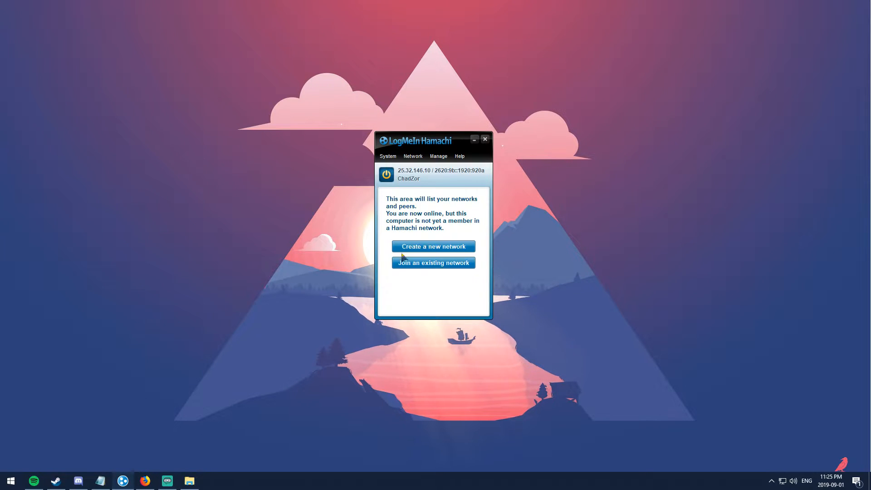
left_click(386, 174)
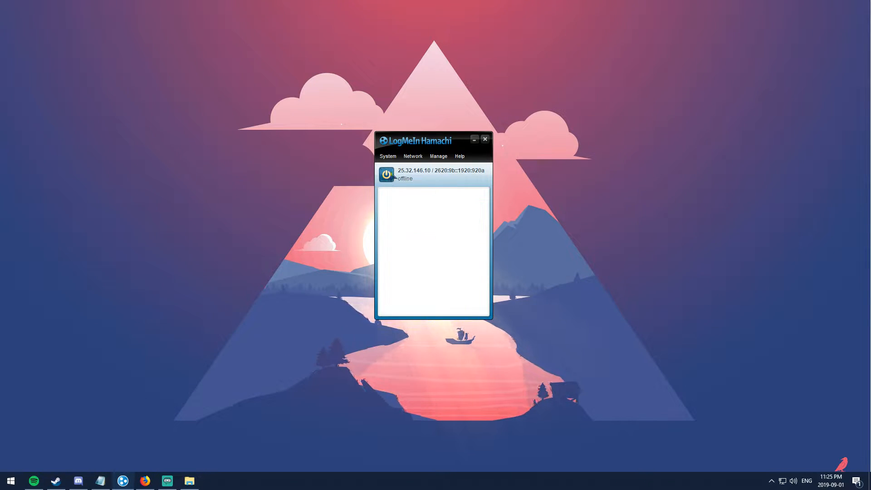
left_click(388, 179)
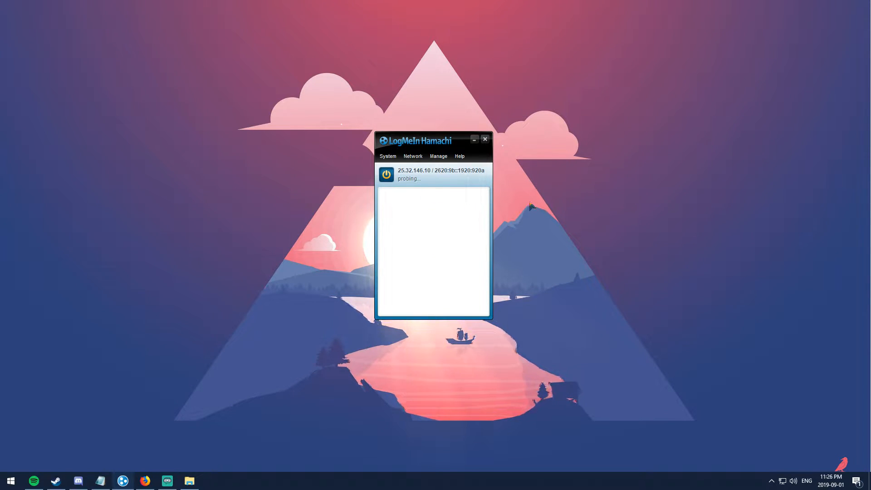
left_click_drag(431, 141, 427, 127)
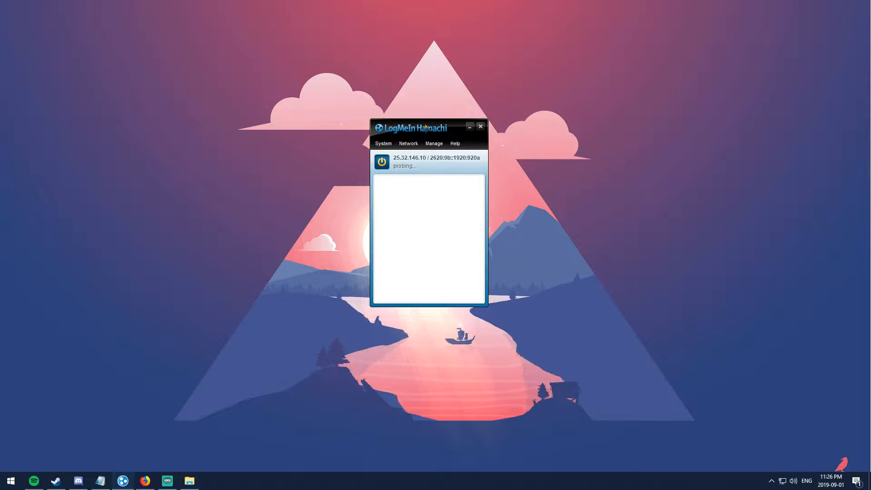
mouse_move(414, 127)
left_mouse_down()
mouse_move(440, 125)
mouse_move(419, 136)
left_mouse_up()
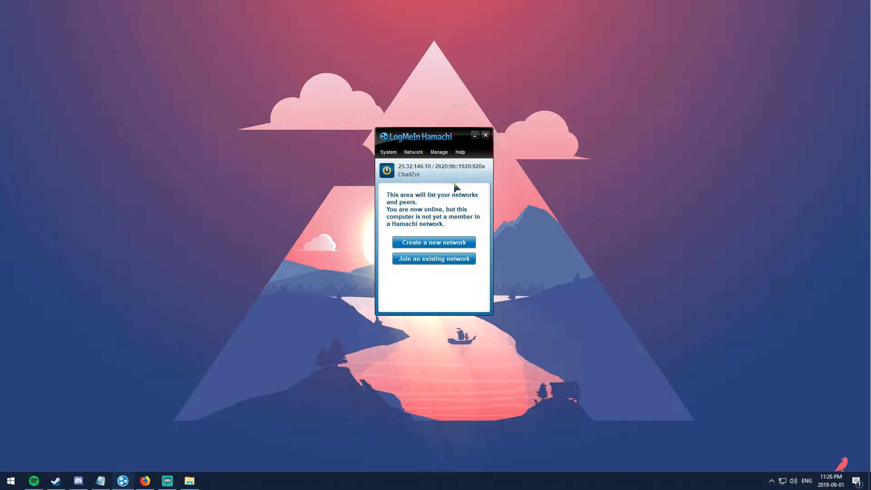
Step: Create the network CZORYOUTUBETESTING with a password entered and confirmed
left_click(435, 247)
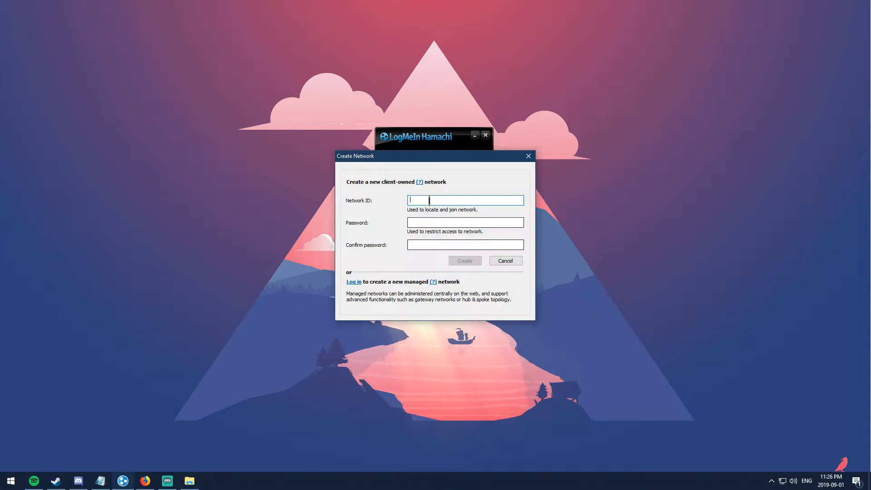
type("CZORYOUTUBETESTING")
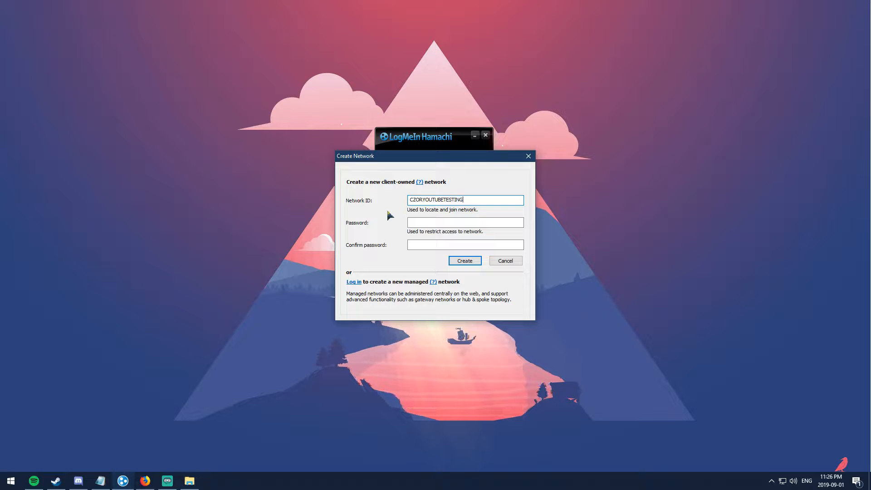
left_click(449, 224)
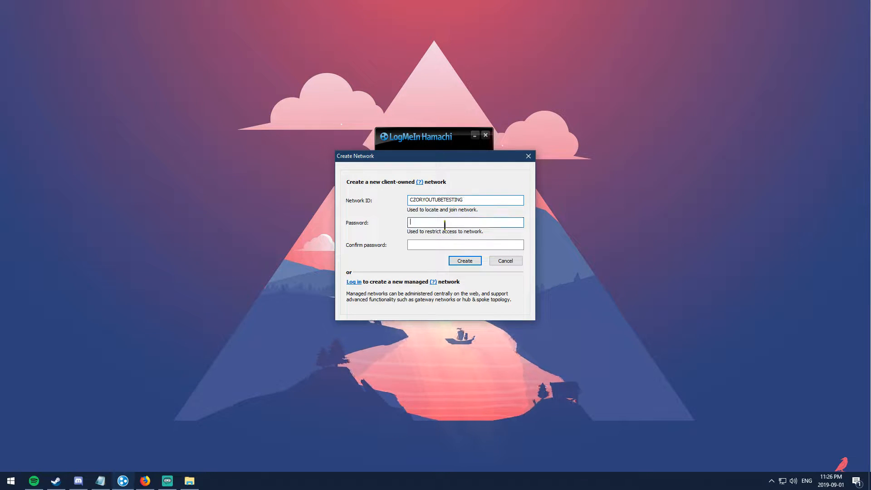
type("123")
left_click(438, 243)
type("123")
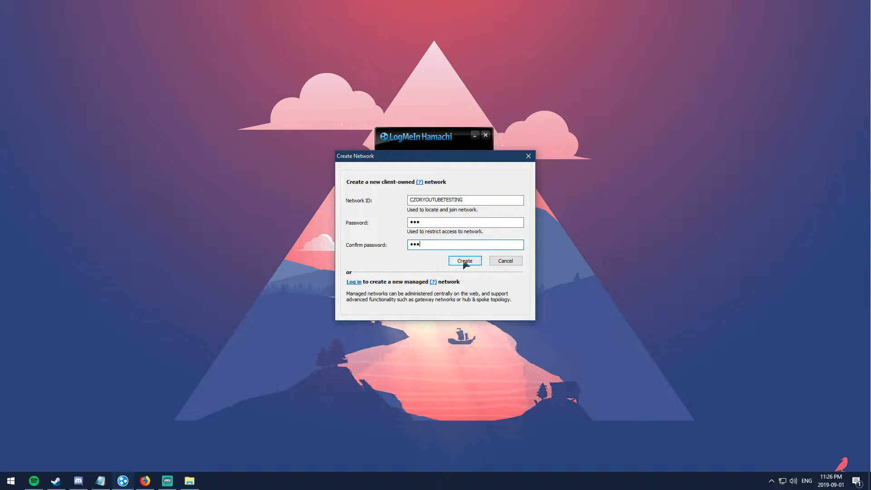
left_click(465, 263)
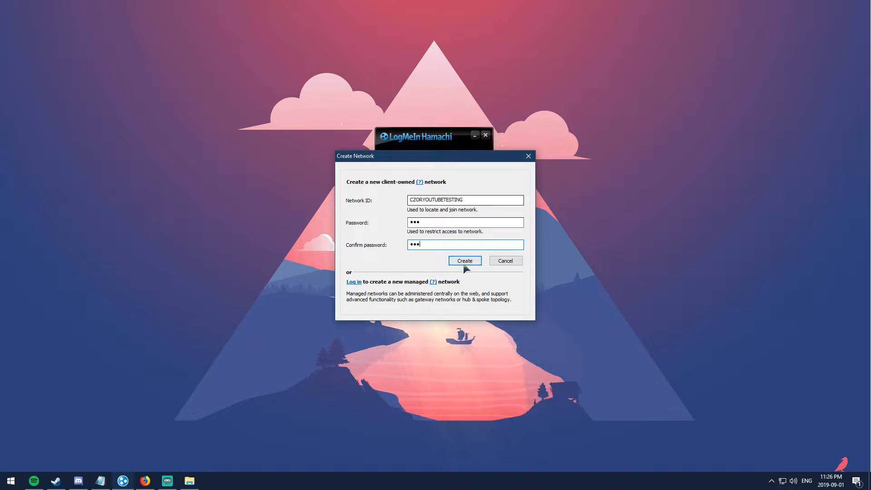
left_click_drag(452, 161, 440, 191)
double_click(438, 229)
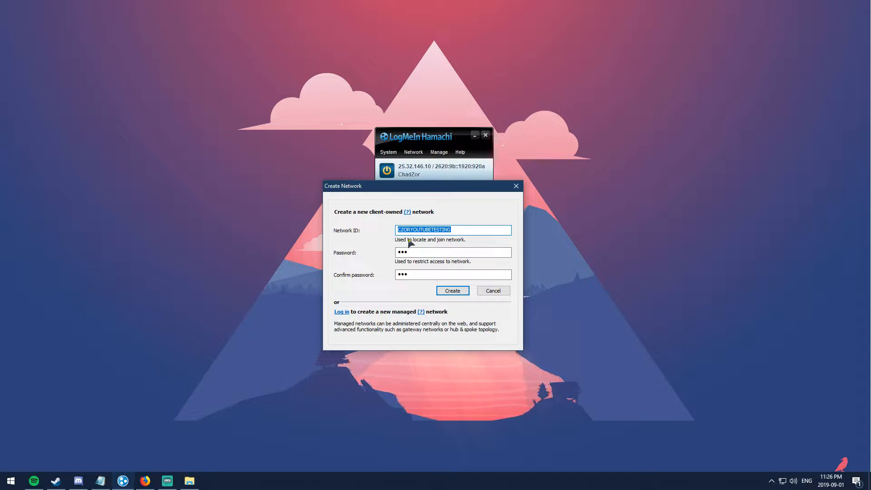
left_click(418, 251)
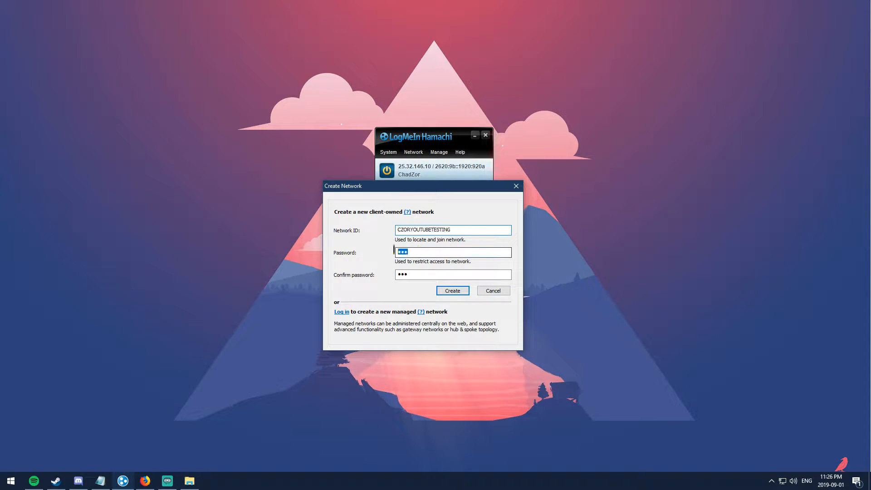
left_click(451, 292)
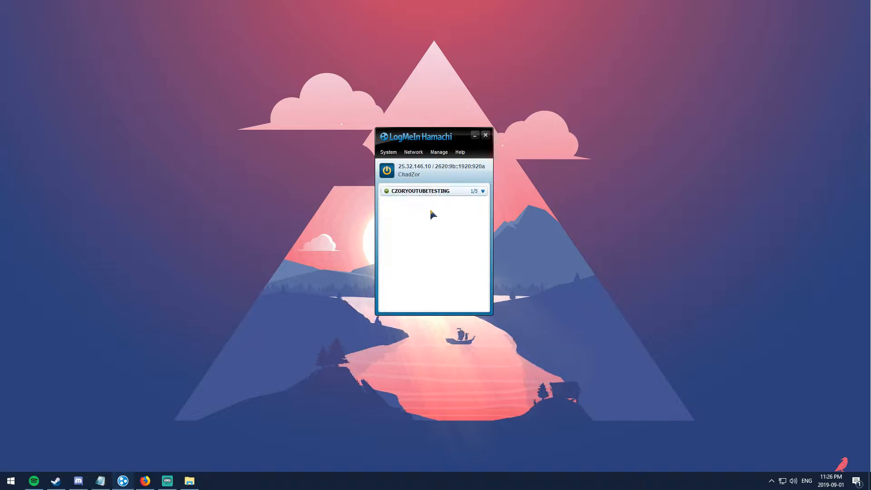
Step: Take the CZORYOUTUBETESTING network offline and bring it back online
right_click(391, 195)
left_click(407, 223)
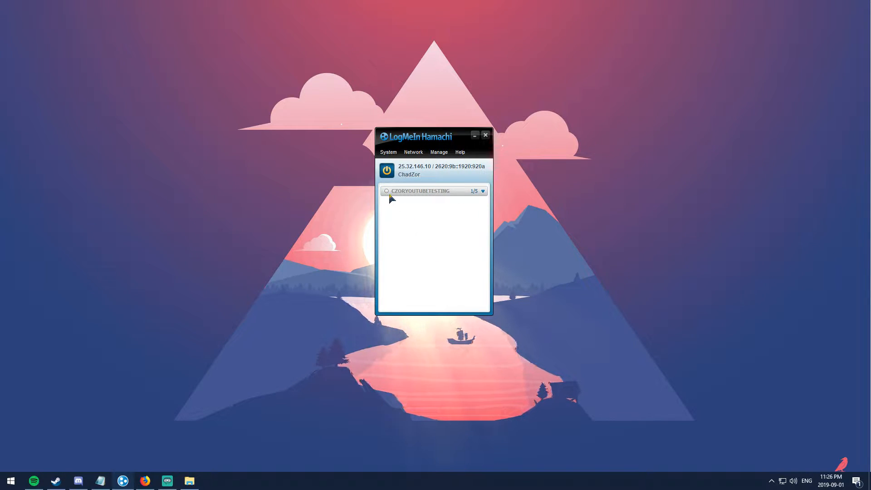
mouse_move(390, 196)
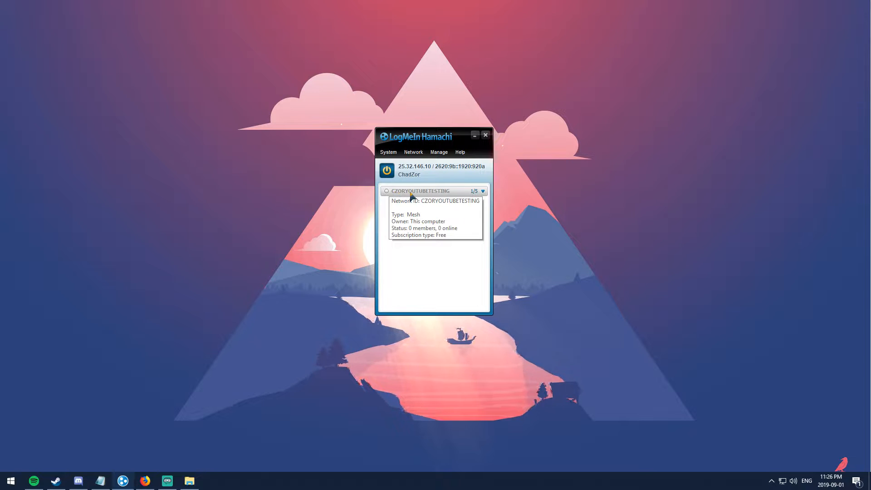
double_click(397, 194)
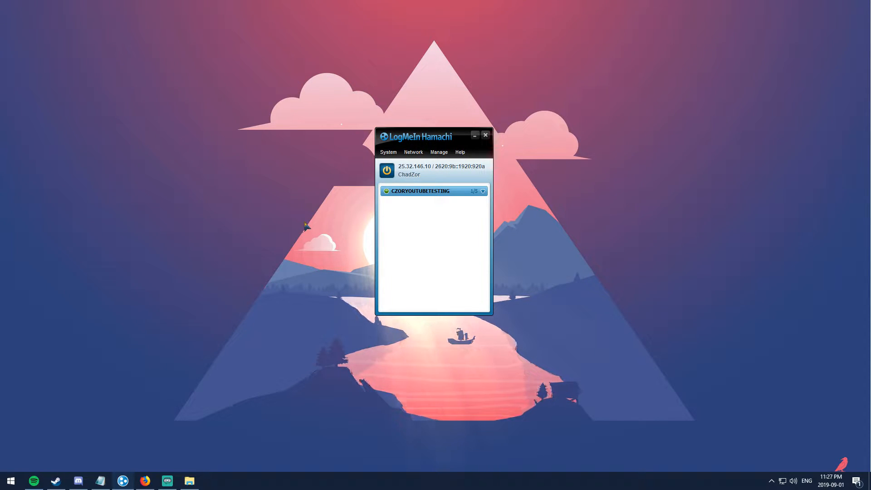
Step: Start joining an existing network, then cancel the join form
left_click(414, 152)
left_click(424, 174)
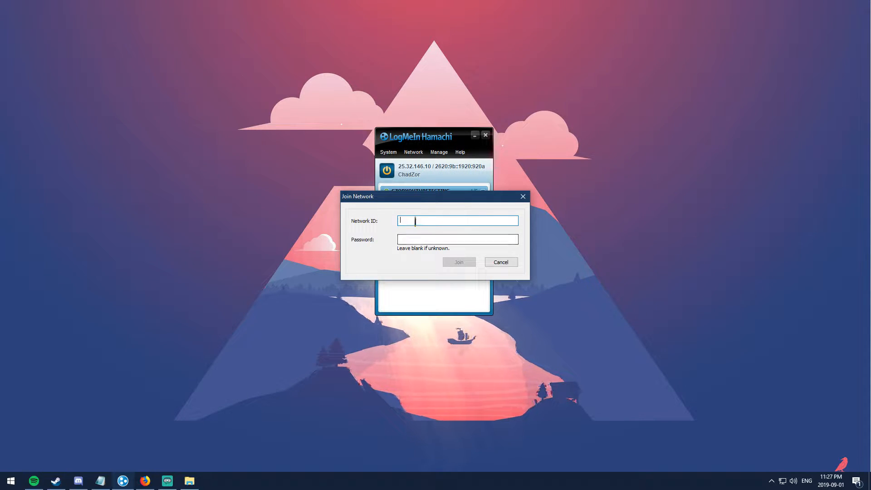
left_click_drag(412, 201, 411, 215)
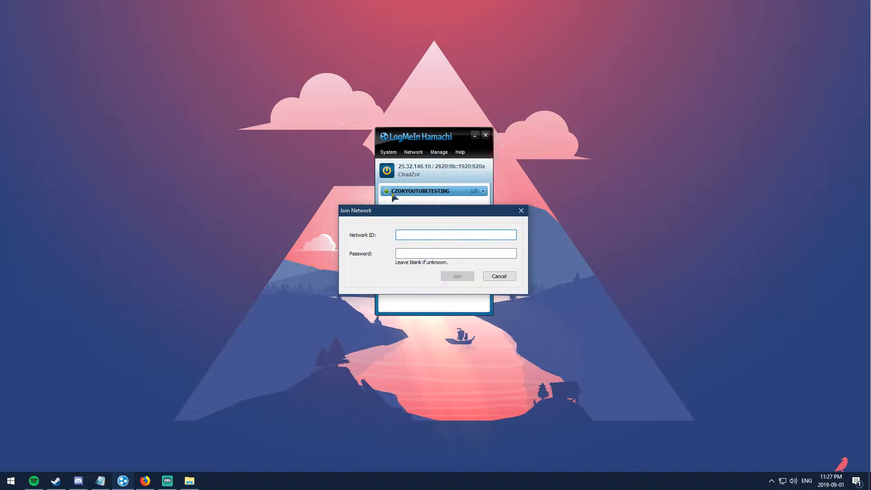
left_click(409, 252)
left_click(491, 277)
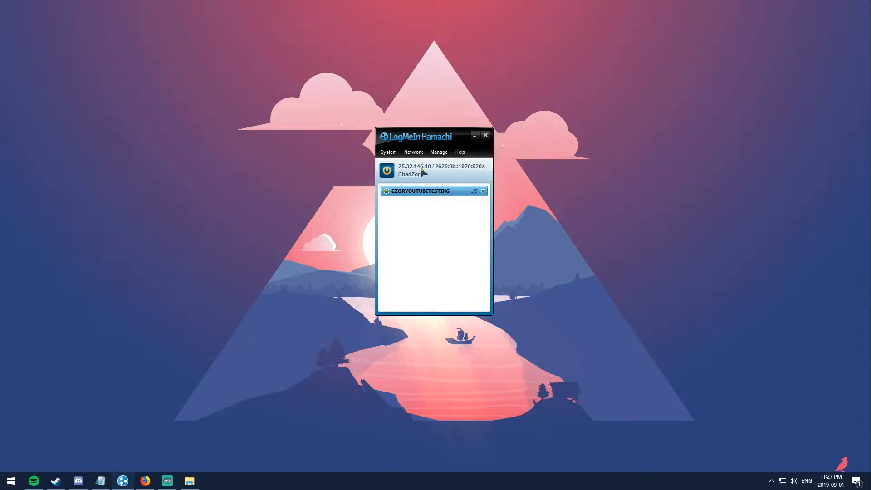
Step: Close the network menu without choosing anything and minimize Hamachi
left_click(406, 155)
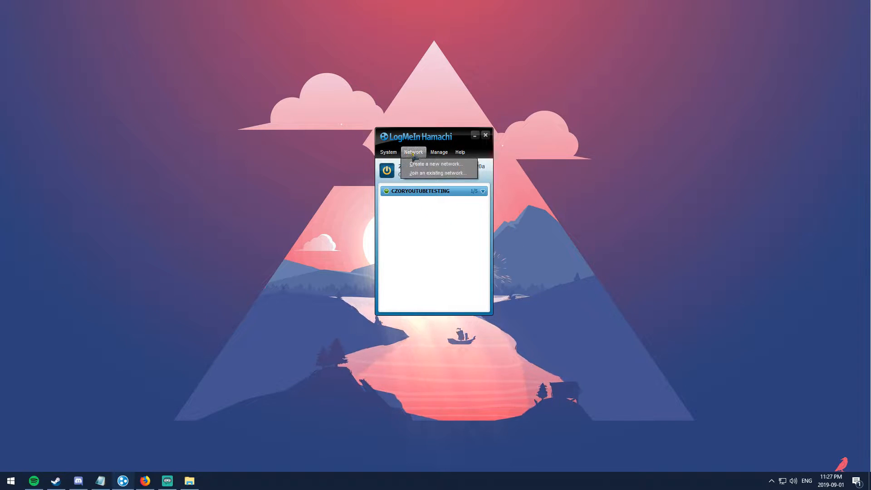
left_click(446, 226)
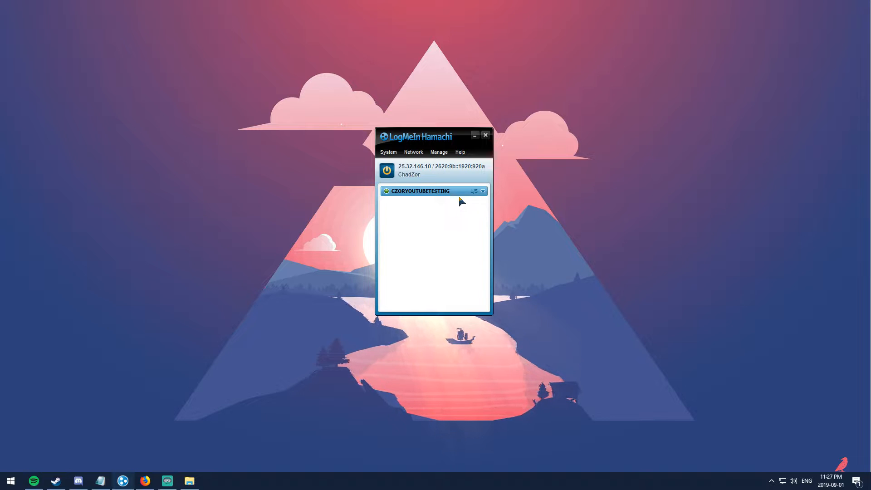
left_click(475, 137)
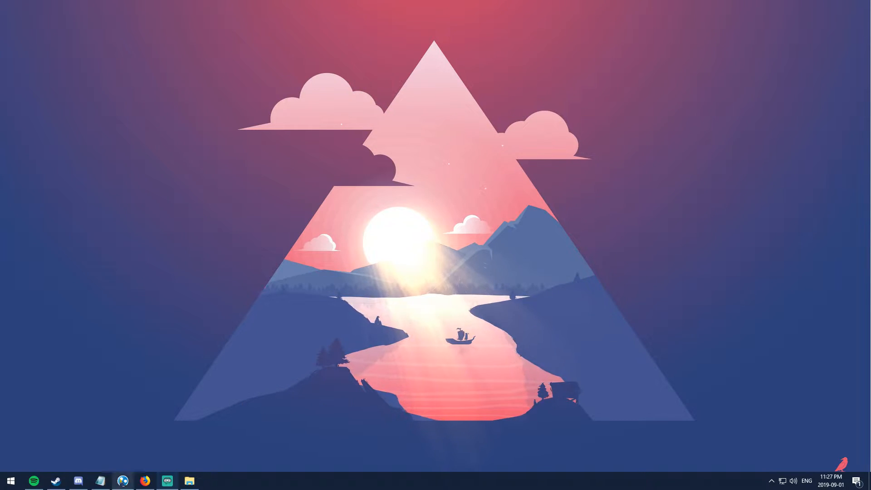
Step: Copy the Forge 1.14.4 download link from the notes and load it in Firefox
left_click(96, 479)
left_click_drag(639, 189, 182, 194)
key("ctrl+c")
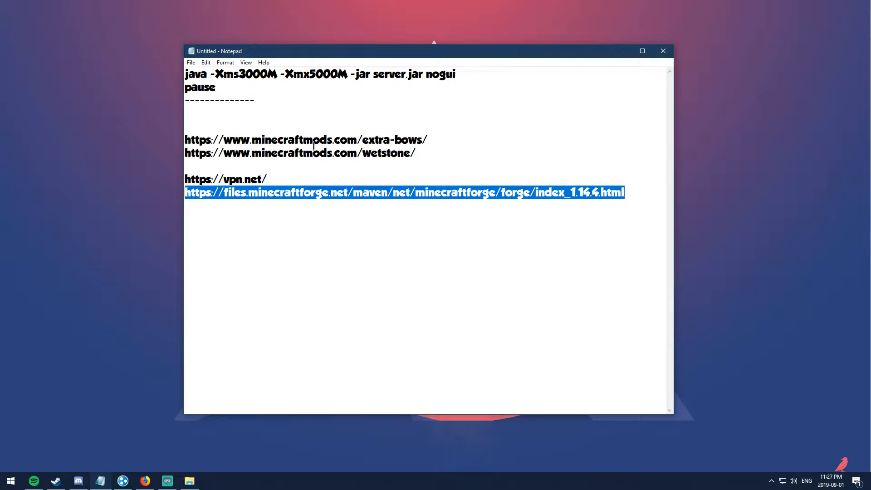
left_click(622, 51)
mouse_move(82, 481)
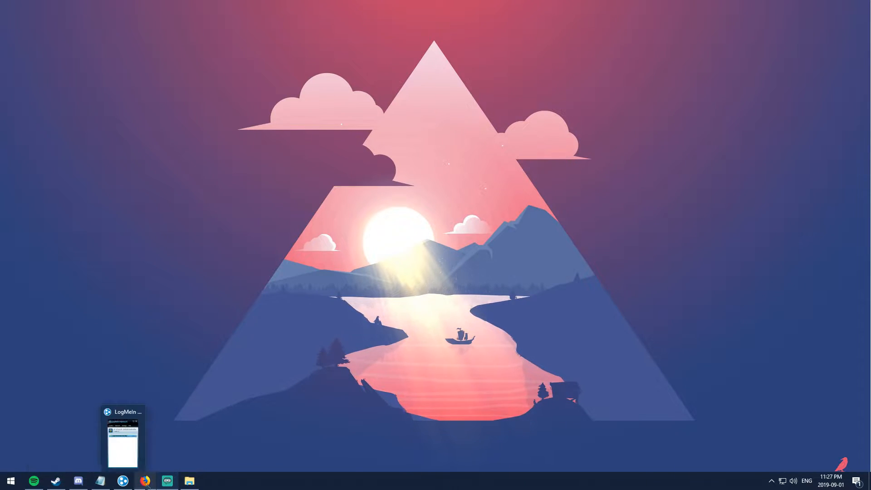
left_click(145, 480)
left_click(178, 24)
key("ctrl+v")
key("Return")
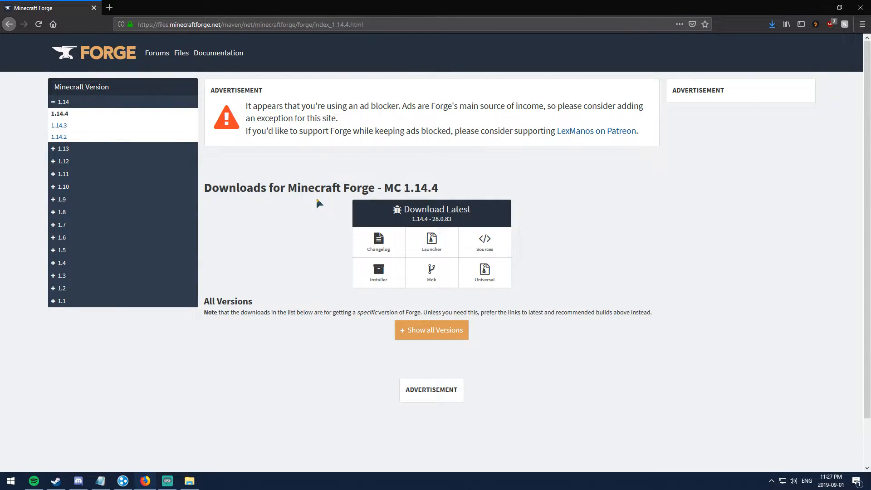
Step: Show all Forge versions for MC 1.14.4 and scroll through the version table
scroll(313, 205, "down", 2)
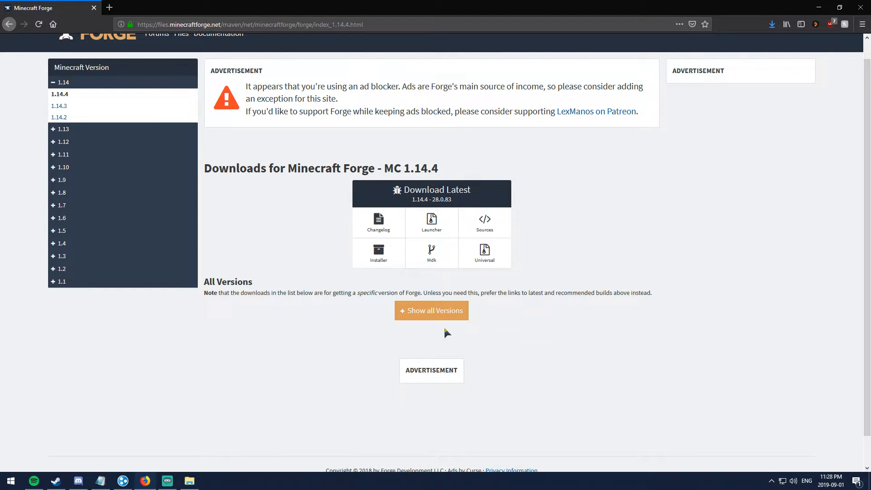
left_click(431, 317)
scroll(272, 327, "down", 7)
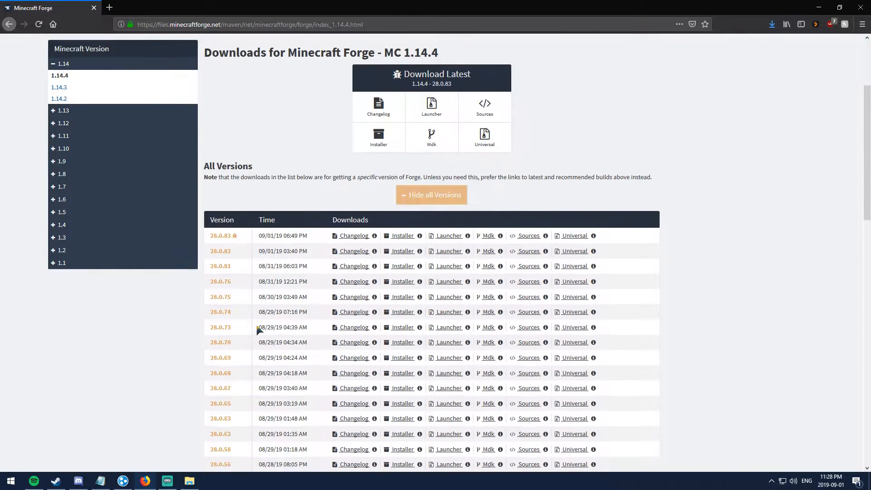
scroll(231, 238, "up", 7)
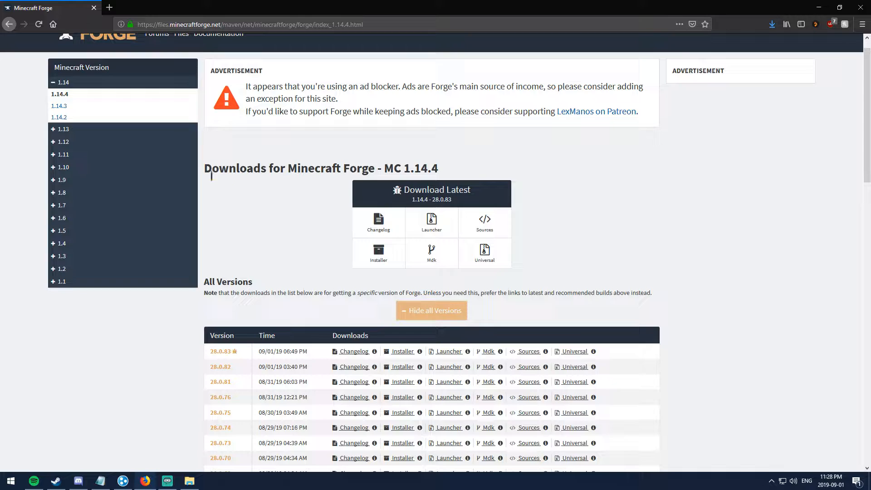
scroll(296, 200, "up", 1)
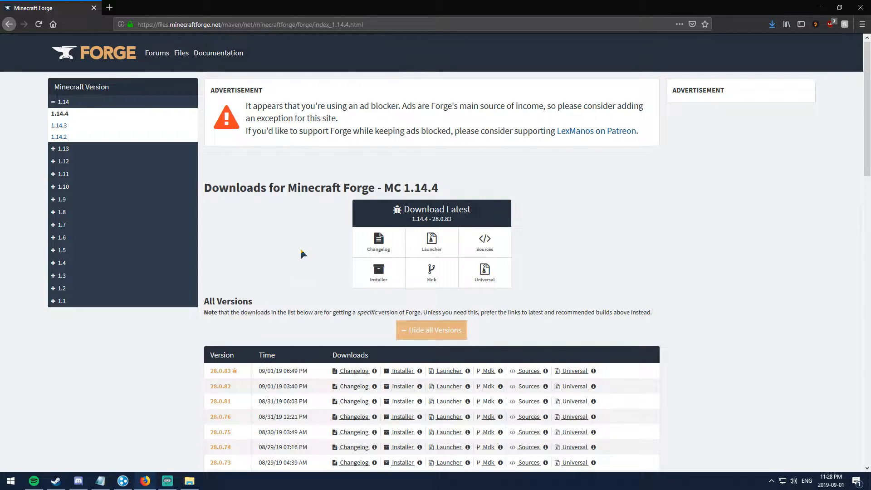
scroll(295, 256, "down", 3)
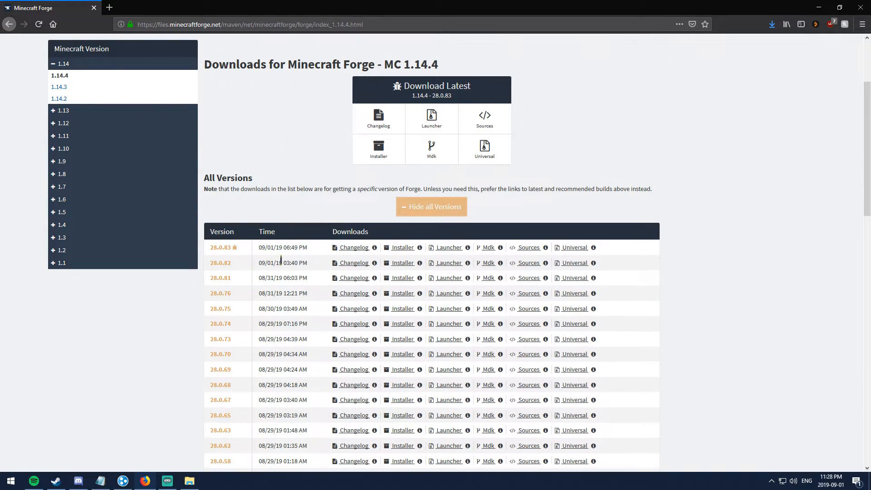
scroll(317, 204, "up", 2)
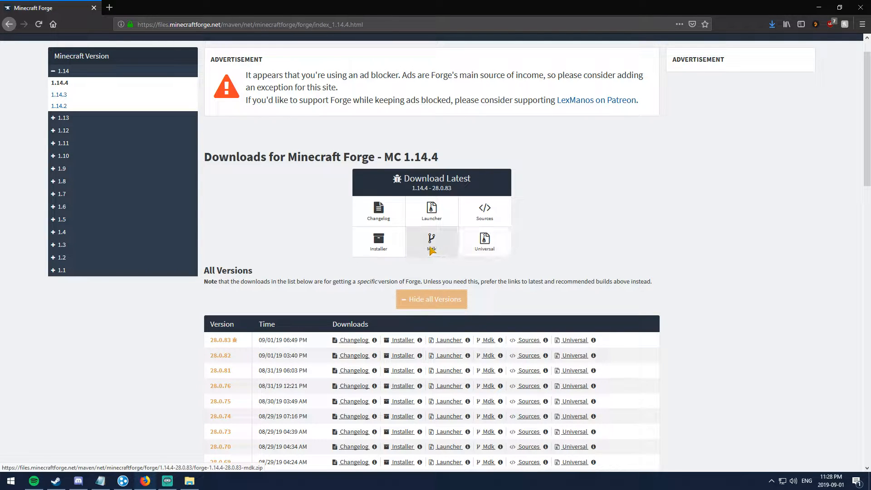
Step: Save the forge-1.14.4-28.0.83-installer.jar to the Desktop
left_click(384, 245)
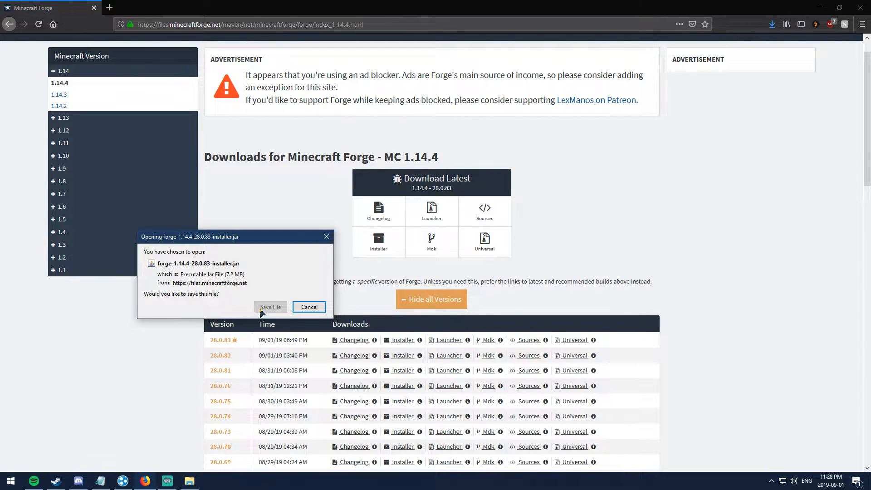
left_click(273, 307)
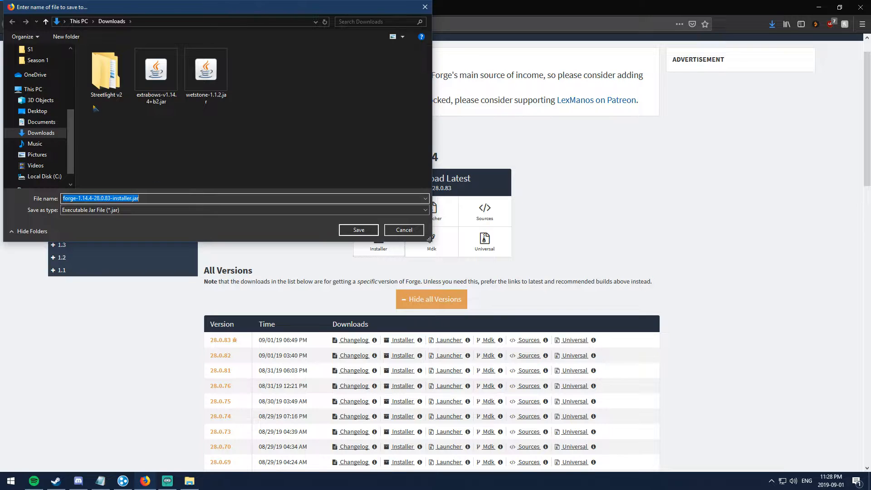
scroll(32, 76, "up", 2)
scroll(33, 78, "up", 2)
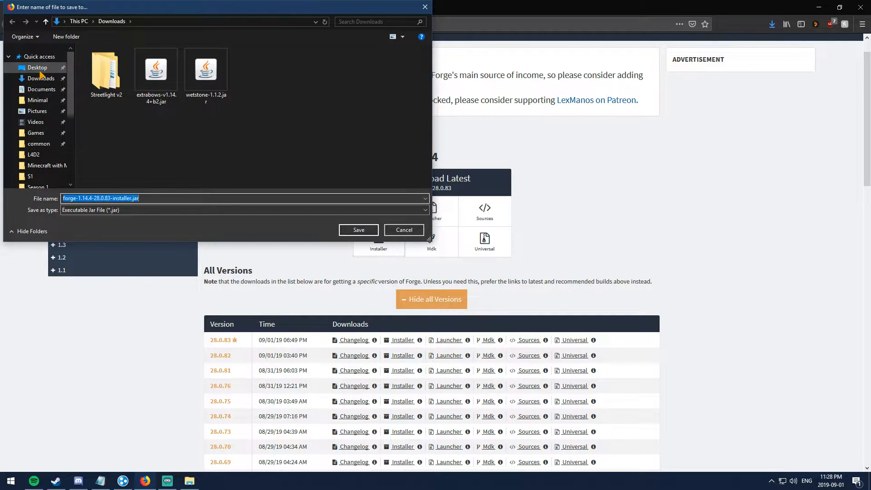
left_click(37, 67)
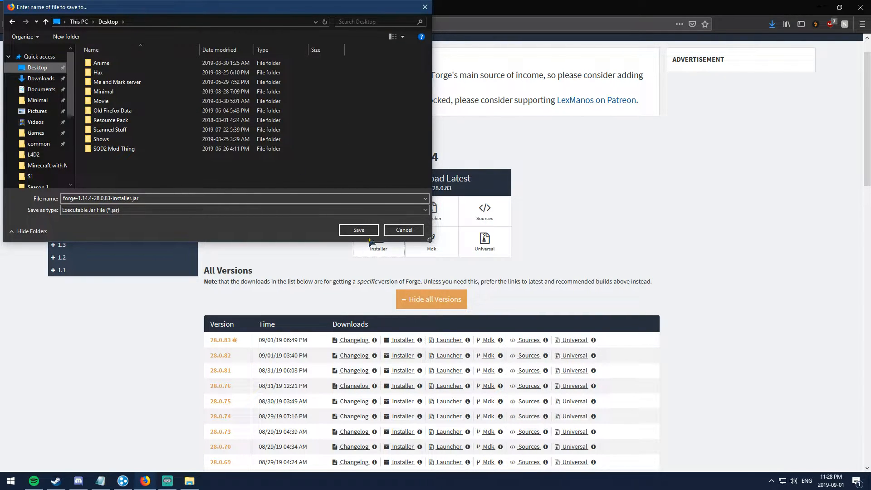
left_click(365, 232)
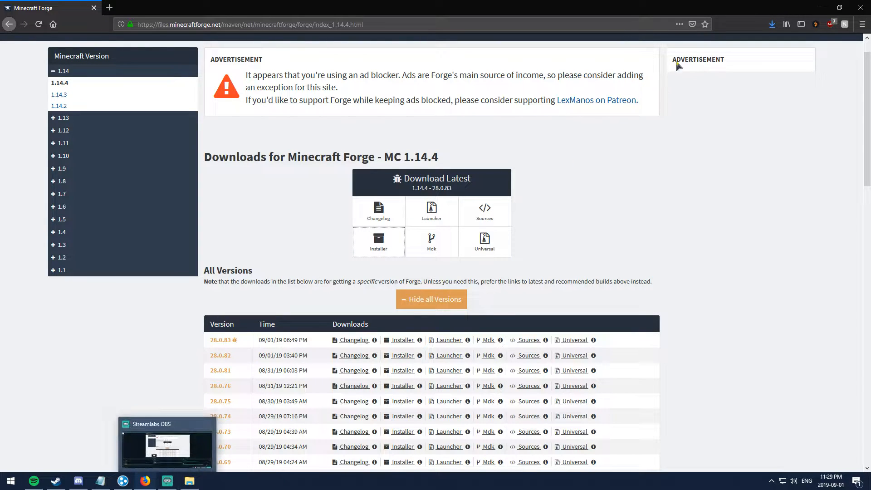
Step: Close the Forge tab, minimize Firefox and open File Explorer on the Desktop
left_click(109, 7)
left_click(94, 7)
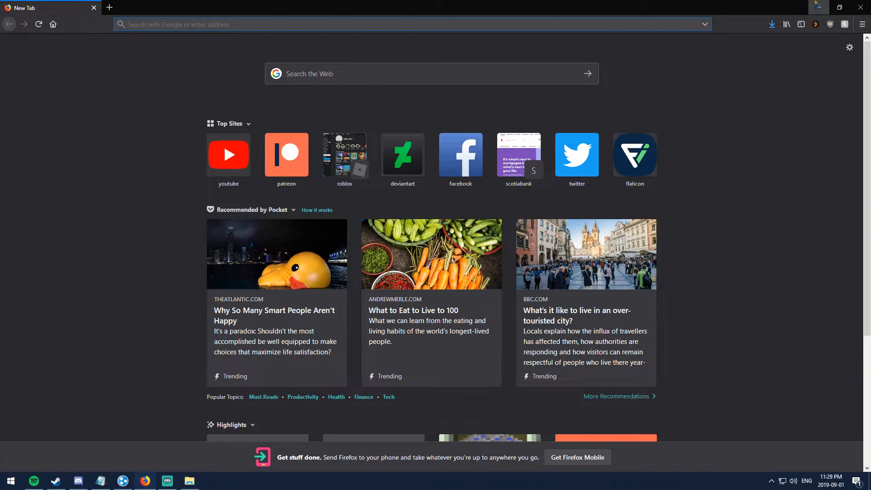
left_click(819, 7)
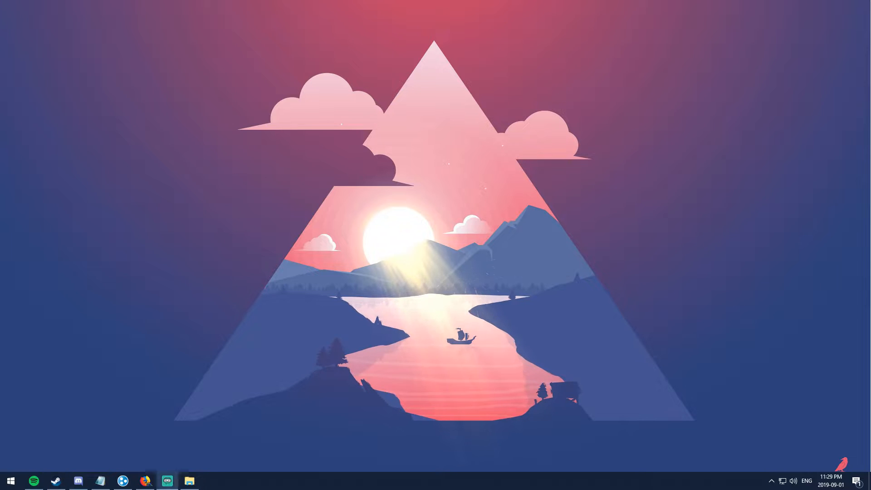
left_click(189, 482)
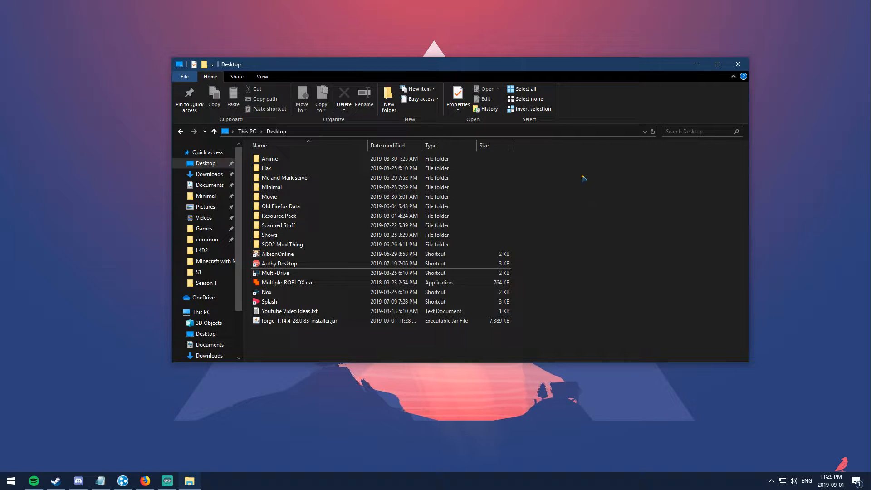
Step: Create a Desktop folder named 'CZOR Minecraft 1.14.4 Server', open it, then go back
left_click(389, 97)
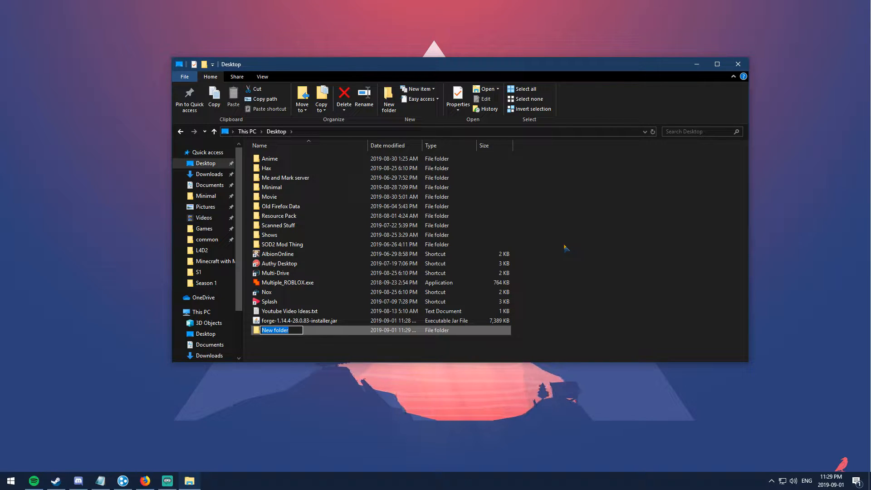
type("C")
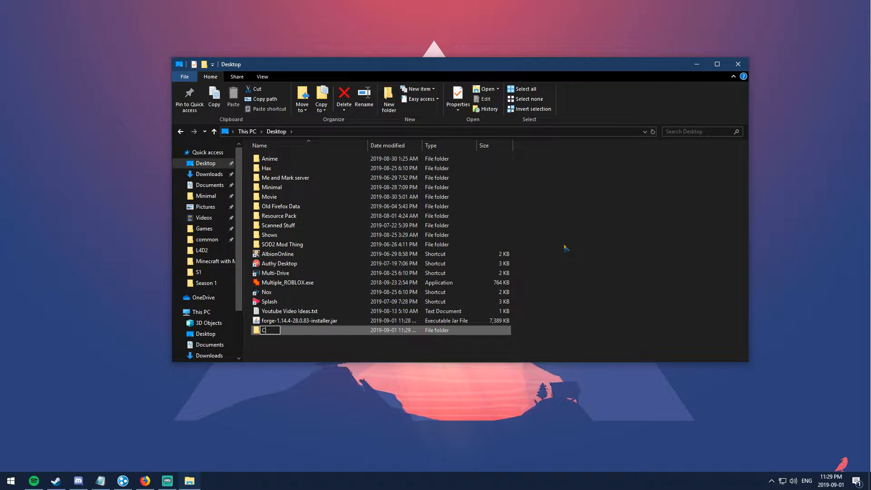
type("ZOR Minjecraft")
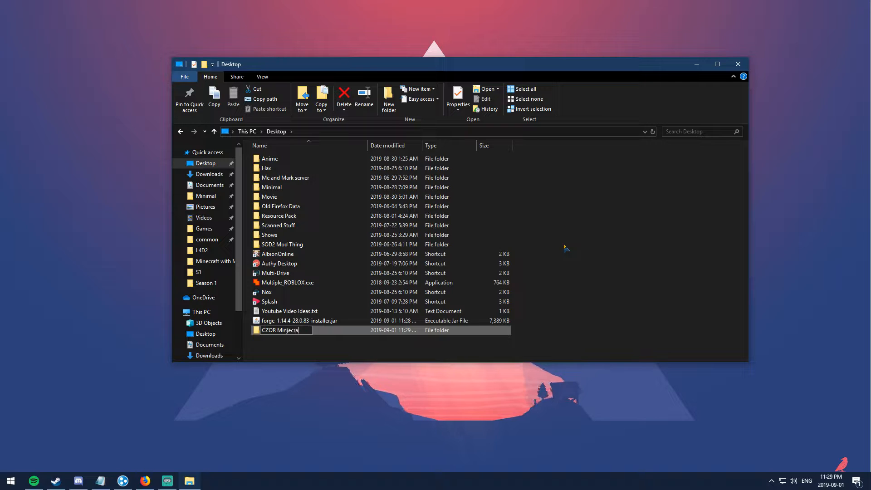
key("BackSpace")
key("BackSpace")
key("BackSpace")
key("BackSpace")
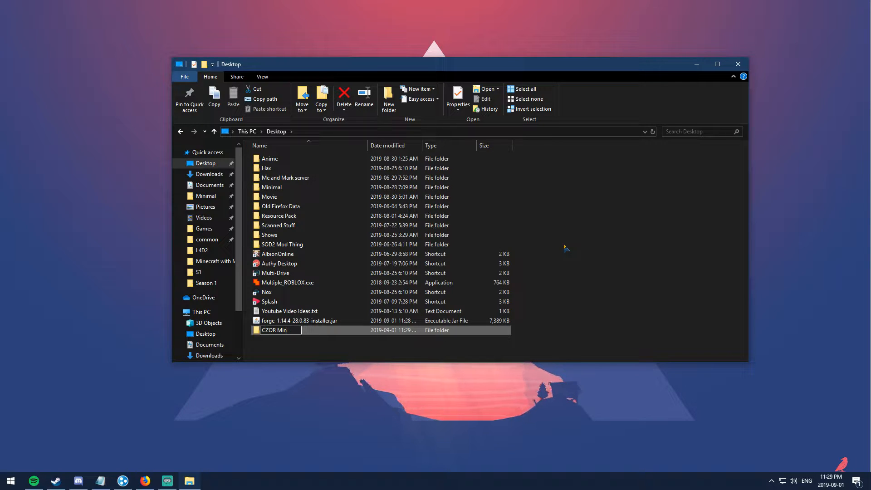
type("raft 1.14.4 Server")
key("Return")
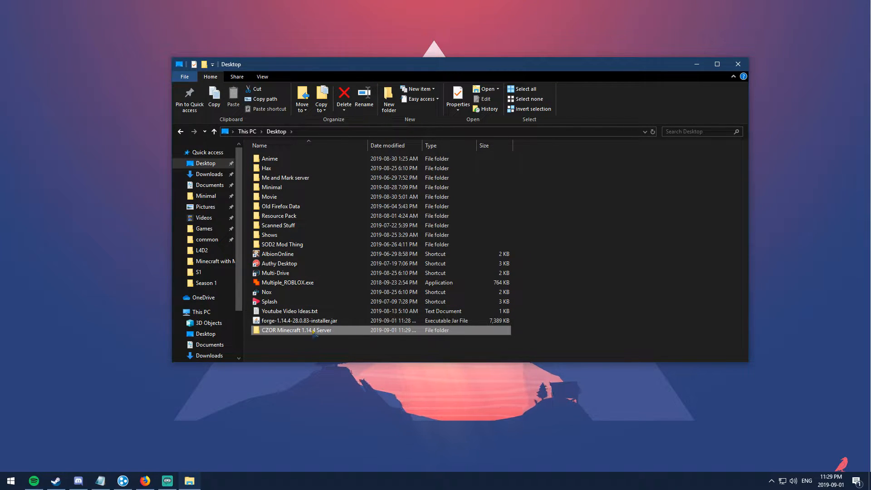
double_click(312, 332)
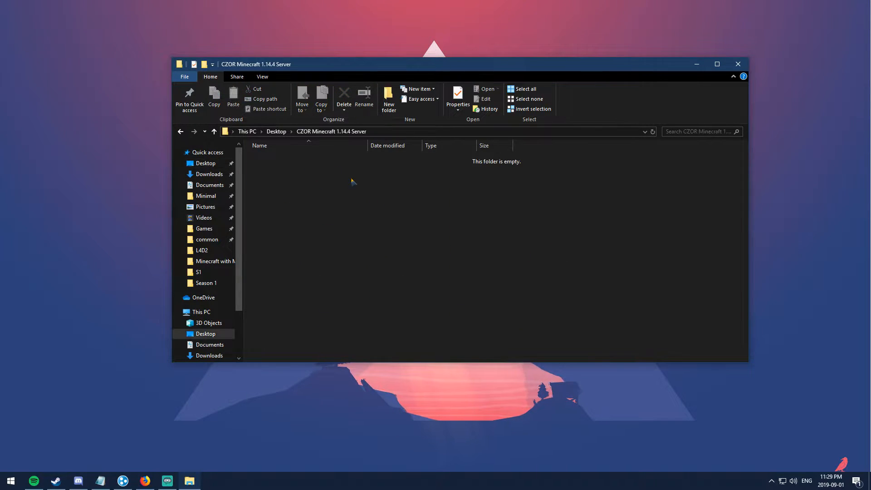
left_click(181, 132)
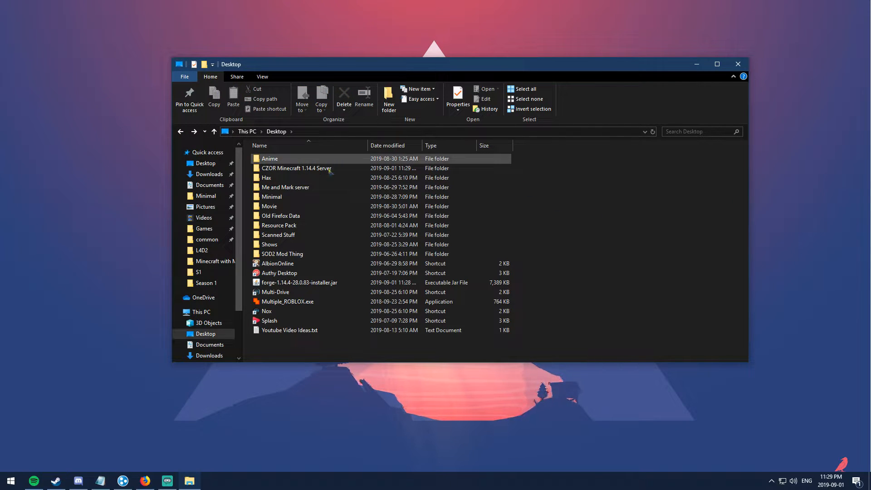
Step: Run the Forge 1.14.4-28.0.83 installer as a client install and close it when finished
double_click(289, 283)
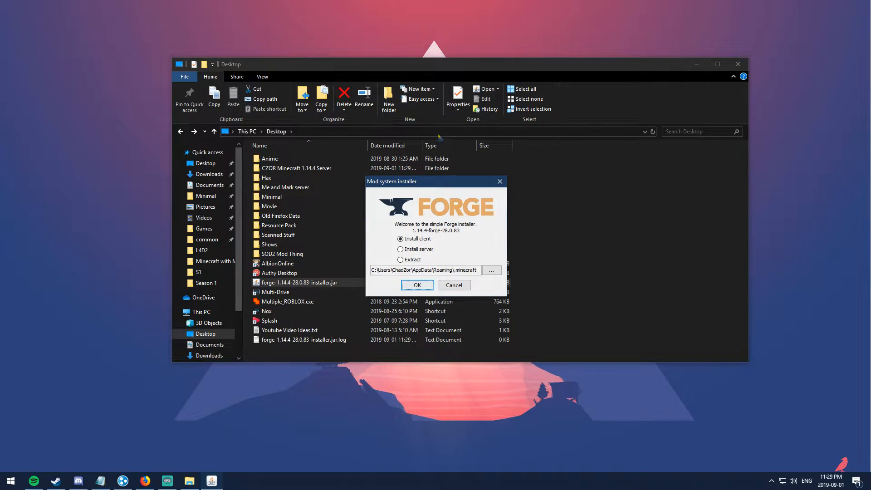
left_click_drag(424, 184, 417, 166)
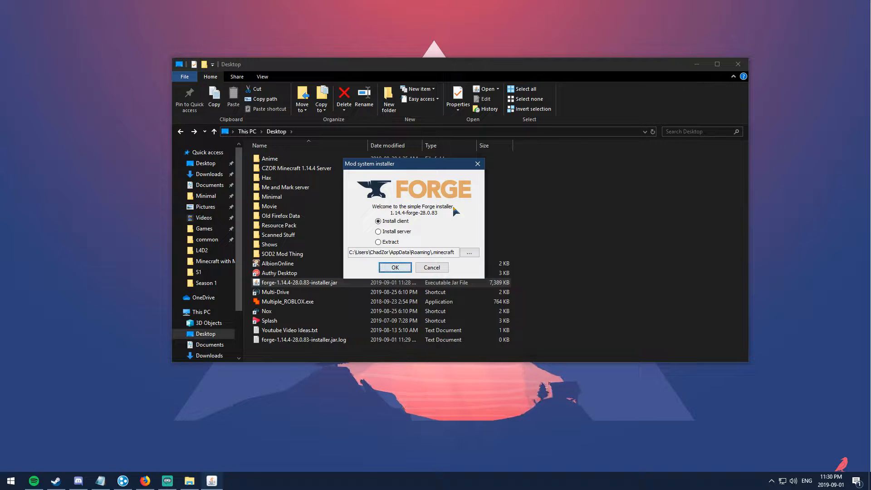
left_click(384, 231)
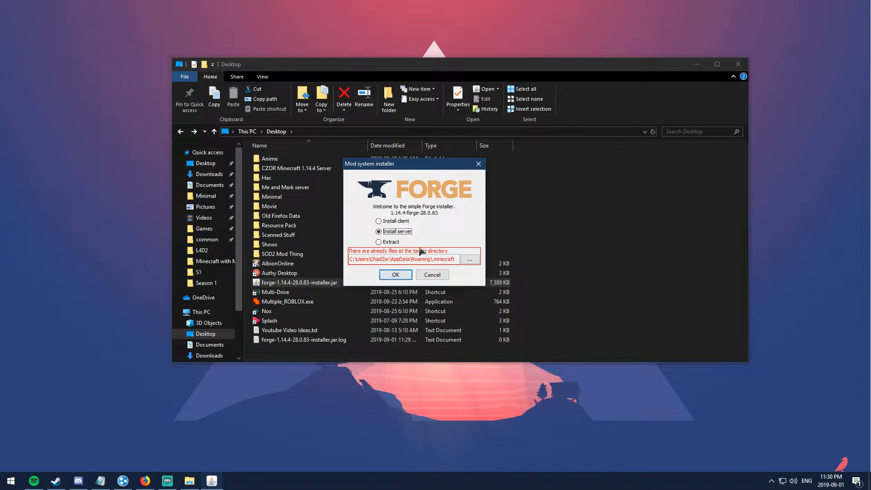
left_click(387, 222)
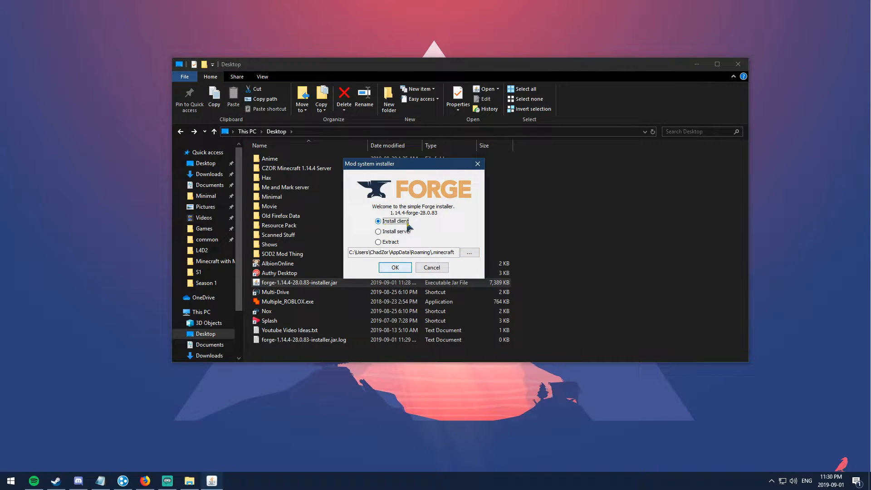
left_click(396, 268)
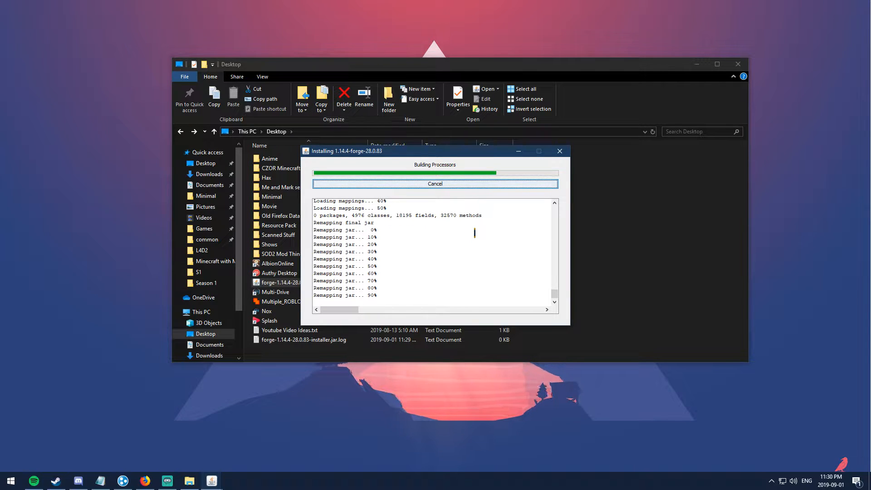
left_click(436, 248)
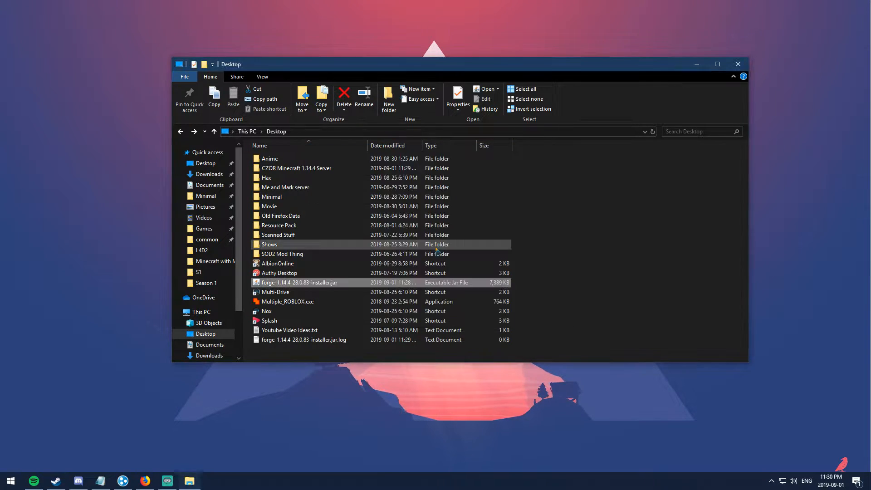
Step: Install the Forge 1.14.4-forge-28.0.83 server into Desktop\CZOR Minecraft 1.14.4 Server
double_click(319, 284)
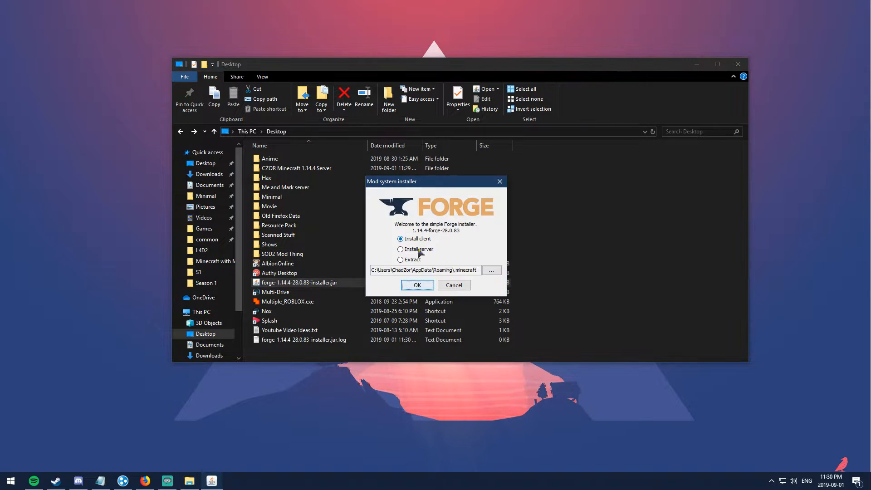
left_click(403, 250)
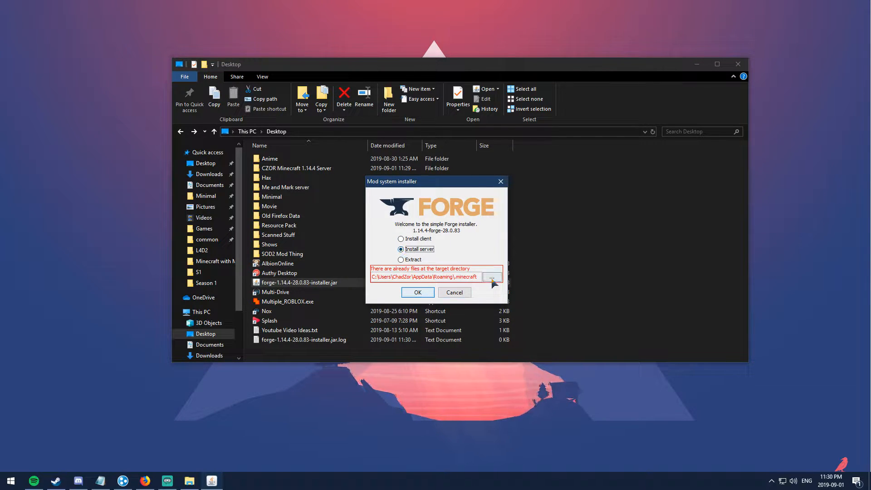
left_click(489, 281)
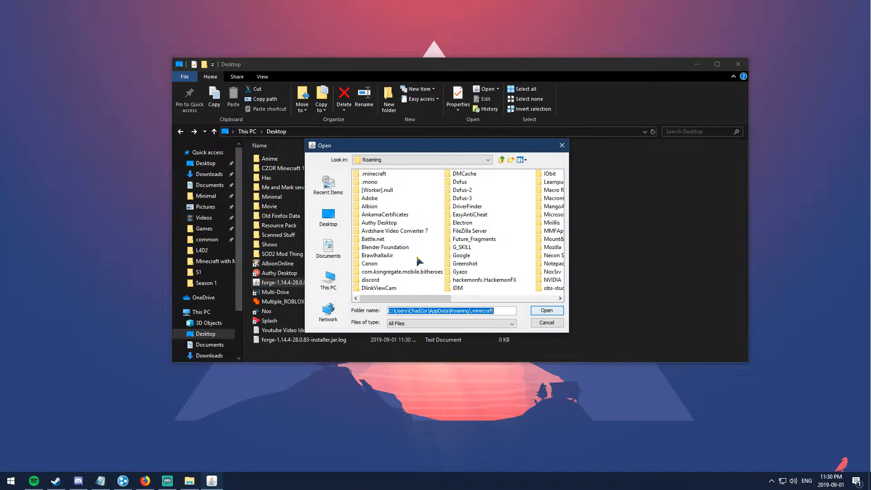
left_click(330, 224)
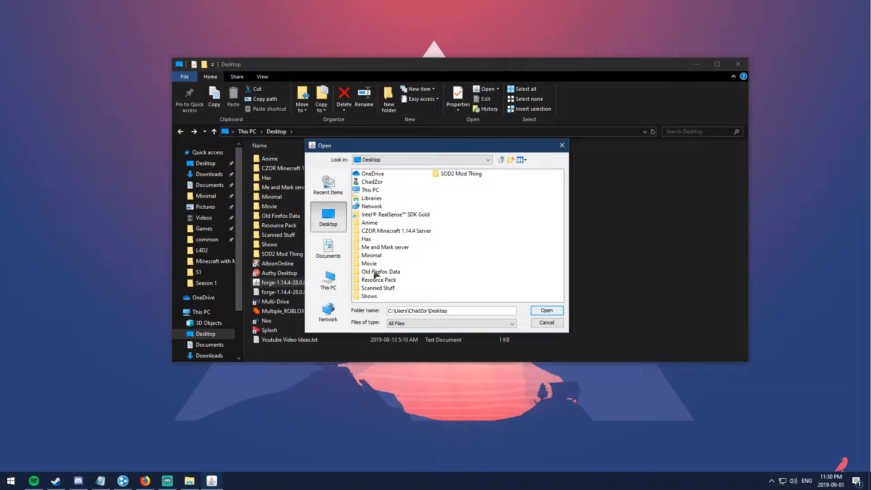
left_click(377, 232)
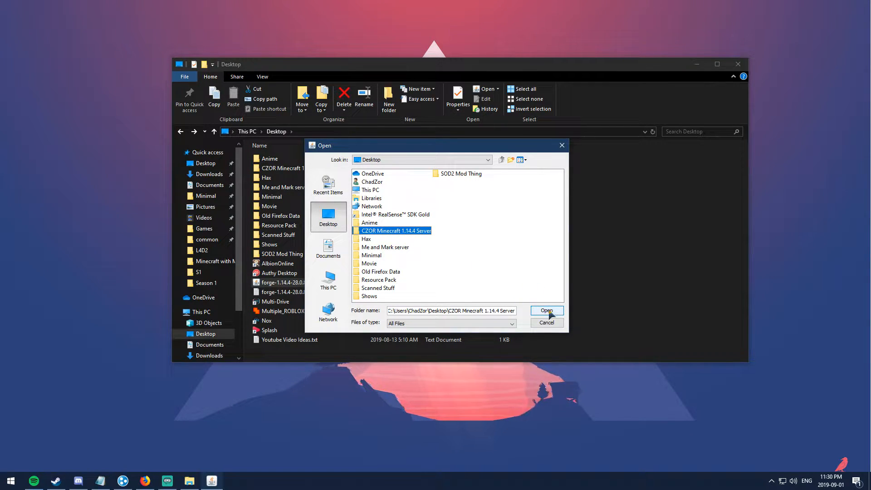
left_click(547, 311)
left_click(417, 286)
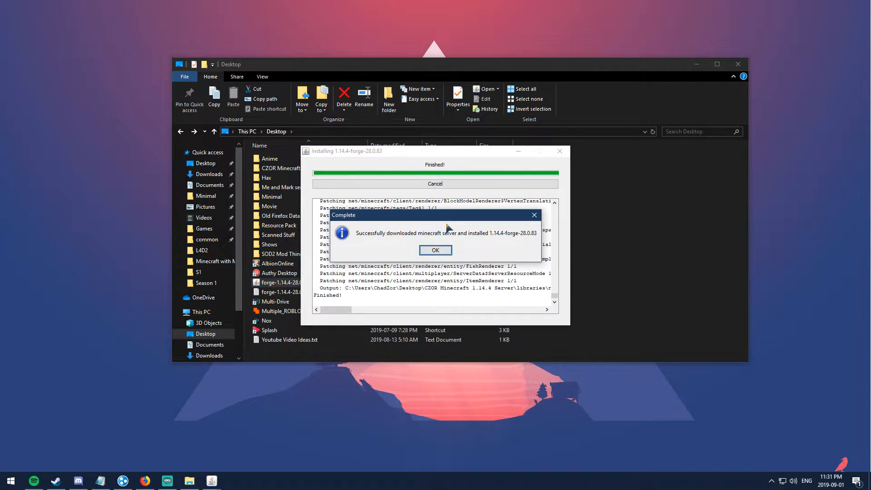
left_click(439, 251)
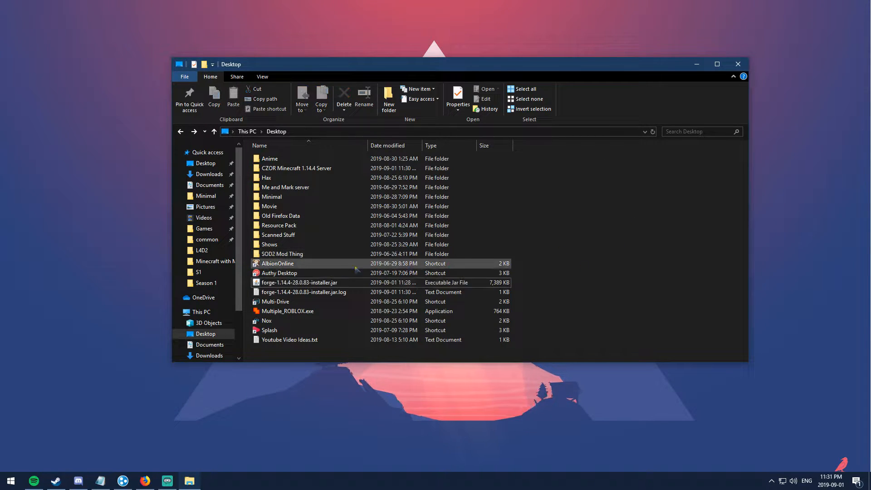
Step: Delete the Forge installer jar and its log file from the Desktop
left_click(303, 282)
left_click(303, 292, "shift")
key("Delete")
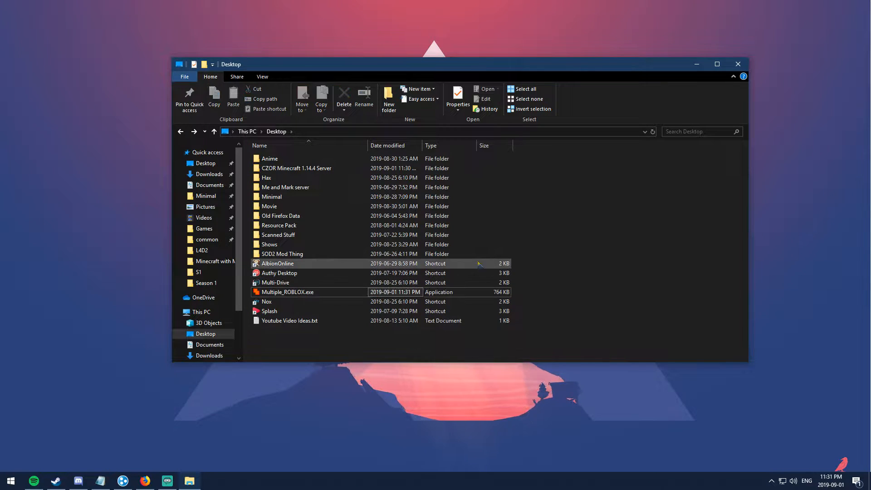
Step: Open the CZOR Minecraft 1.14.4 Server folder to view its contents
double_click(292, 169)
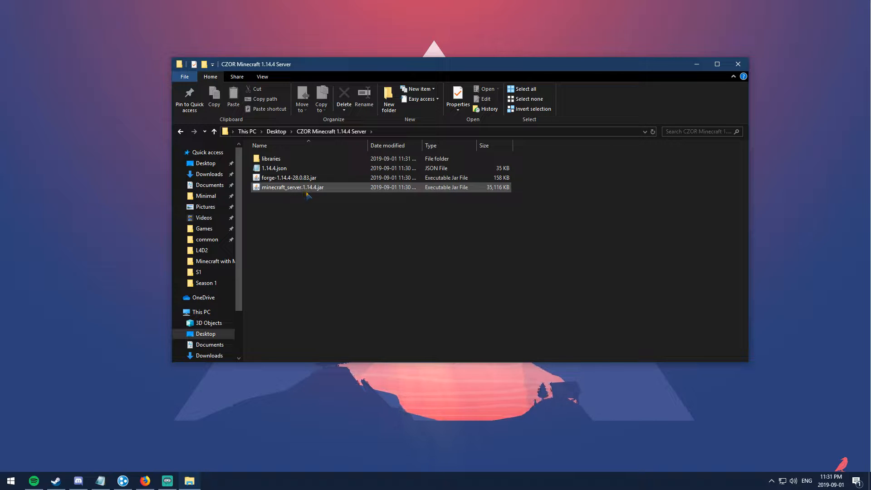
left_click(319, 188)
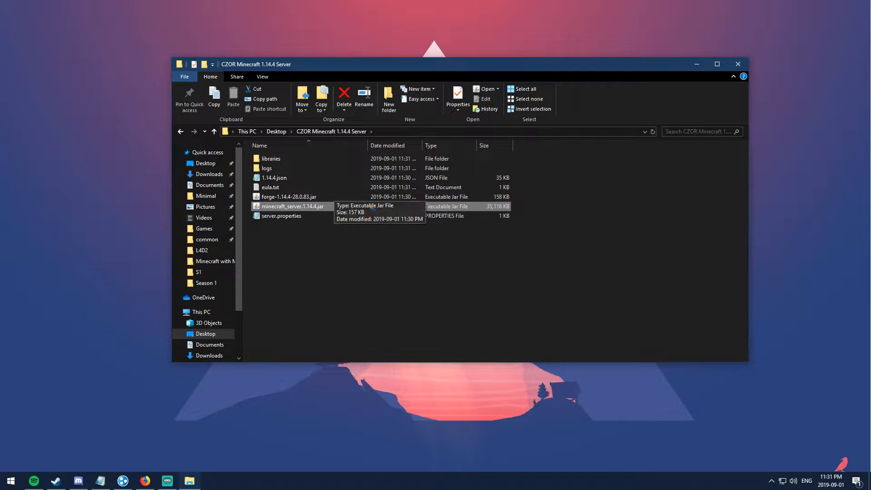
left_click(601, 183)
Step: Change eula.txt from eula=false to eula=true, save it, and close Notepad
double_click(276, 187)
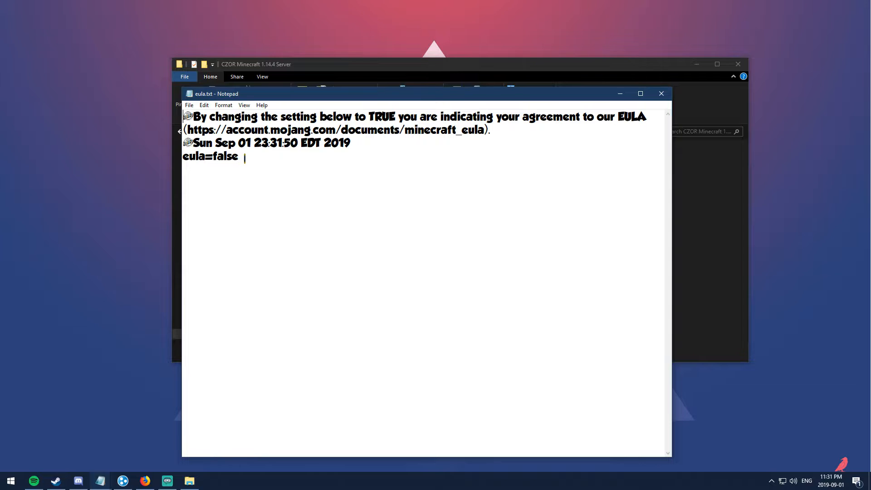
left_click_drag(245, 159, 210, 158)
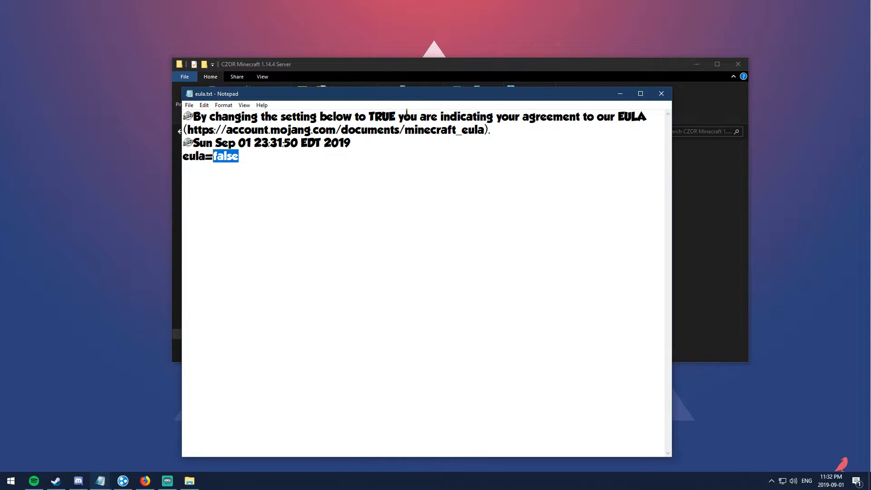
type("true")
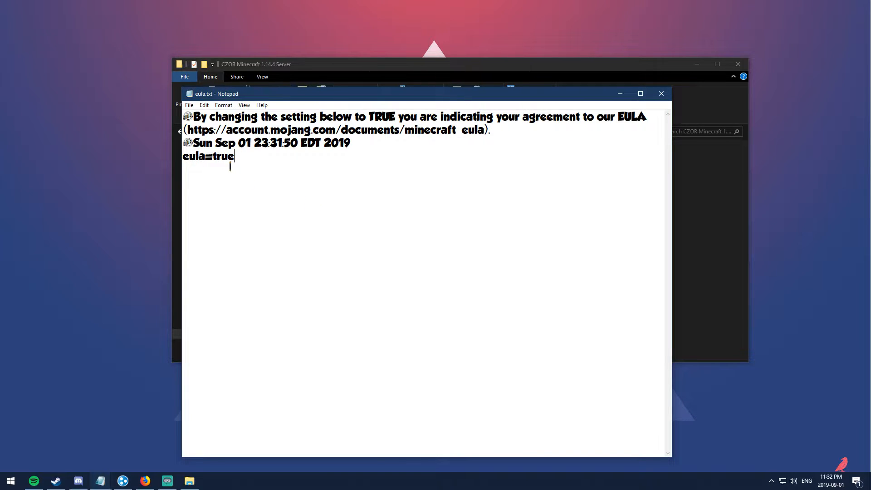
left_click(189, 105)
left_click(204, 137)
left_click(660, 93)
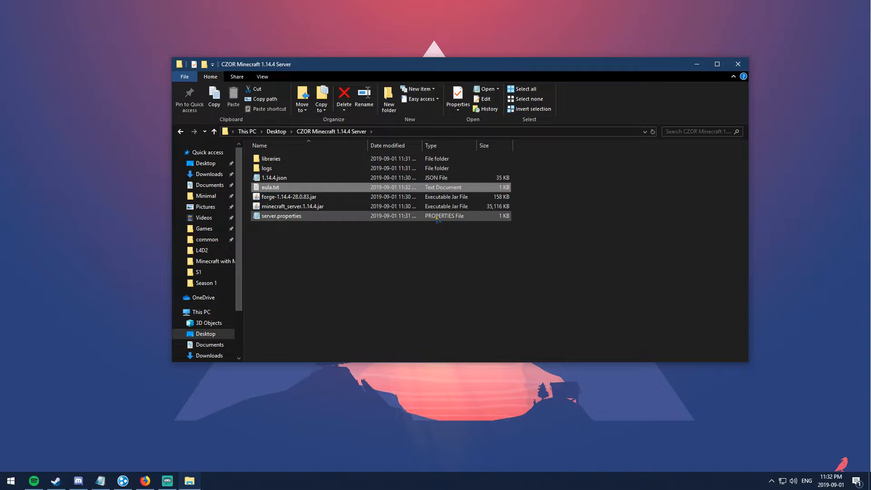
Step: Run minecraft_server.1.14.4.jar until it finishes loading, then shut it down with 'stop'
left_click(290, 210)
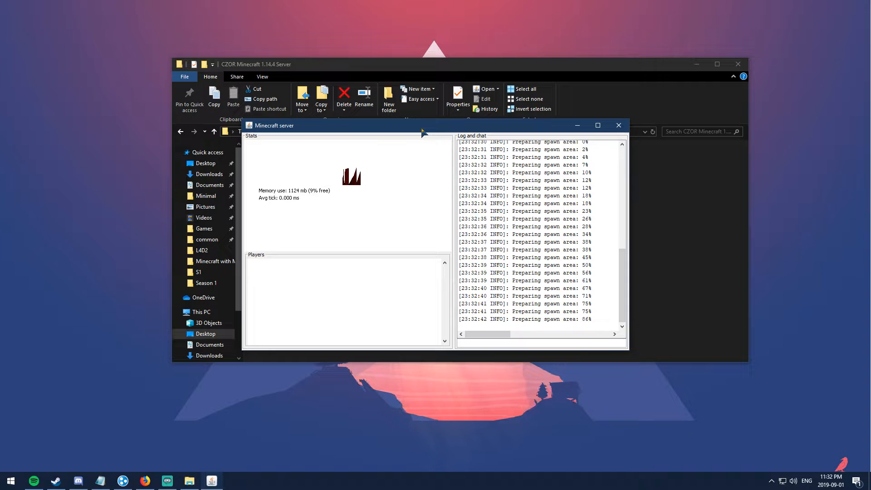
left_click_drag(422, 129, 421, 115)
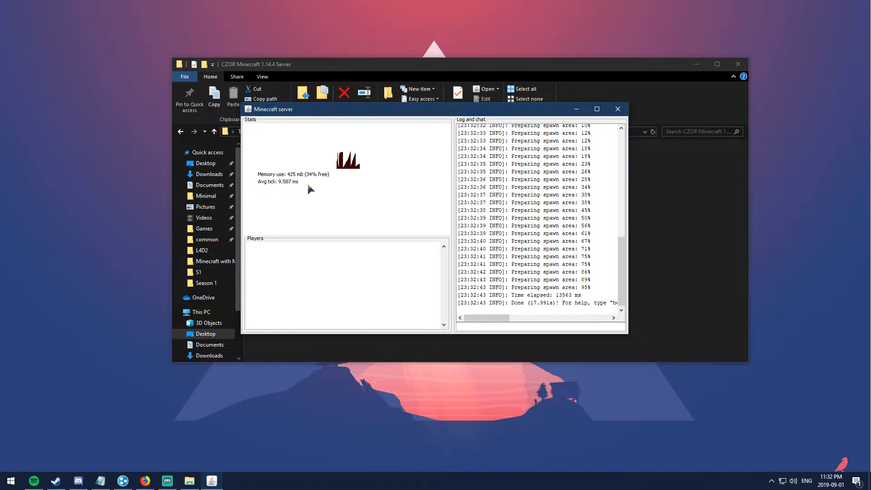
left_click(504, 327)
type("stop")
key("Return")
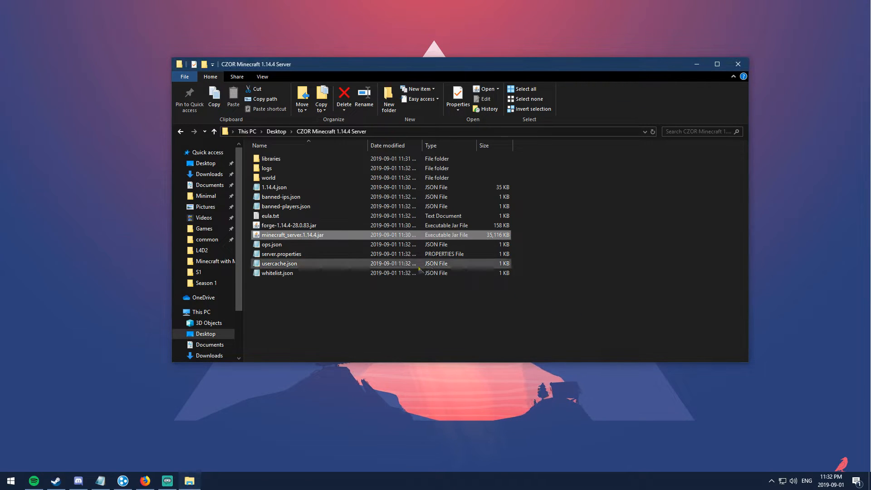
left_click(361, 313)
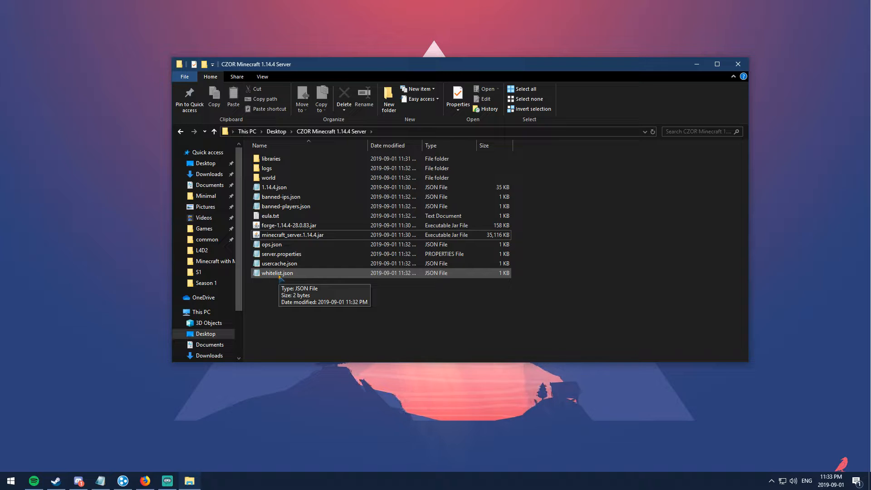
double_click(278, 273)
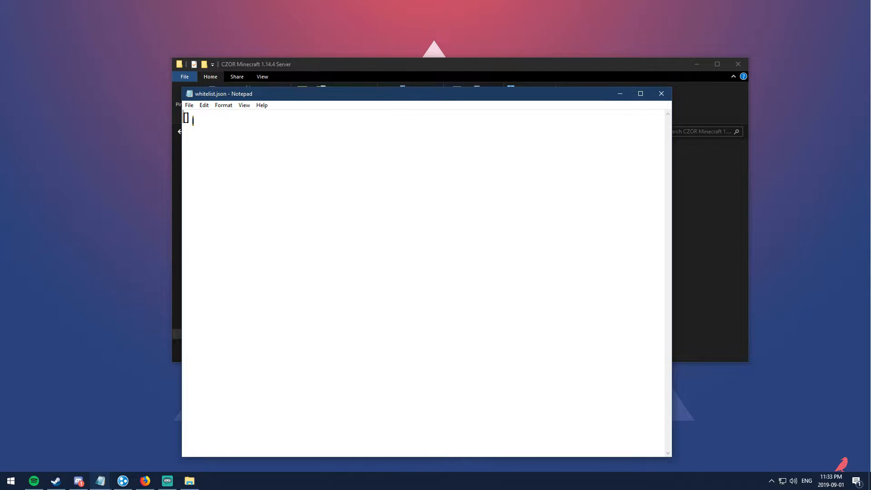
left_click(661, 93)
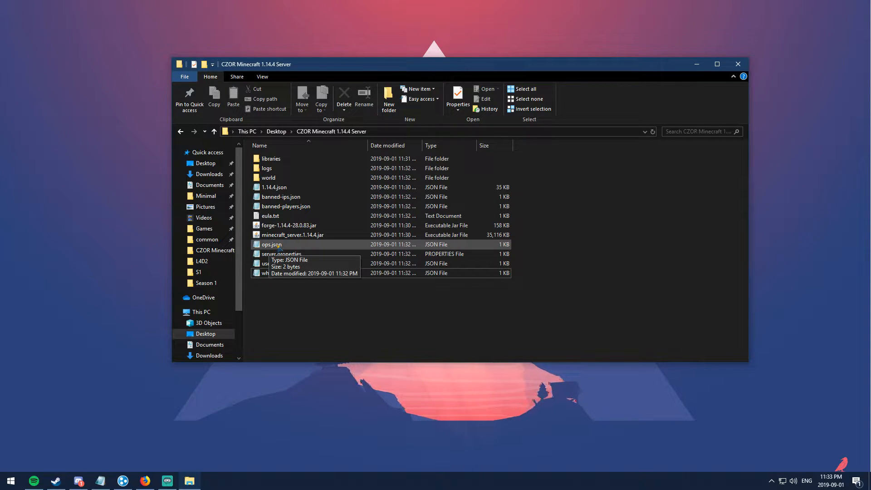
double_click(278, 245)
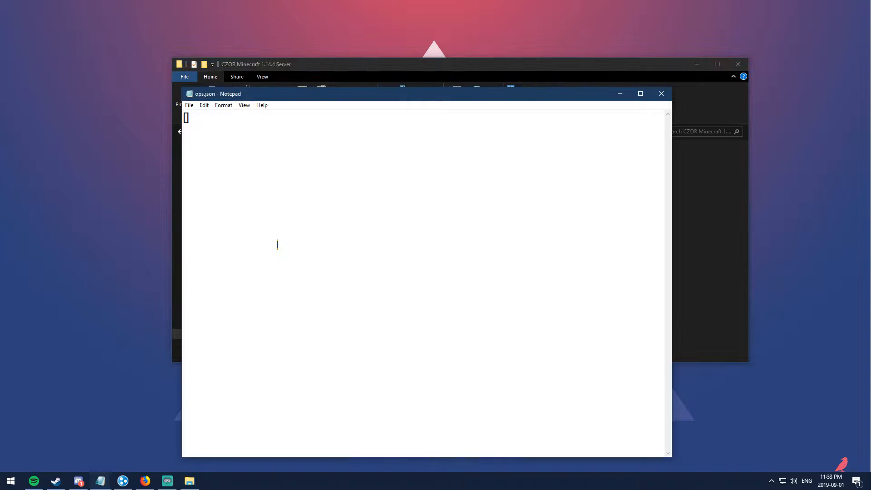
left_click(665, 93)
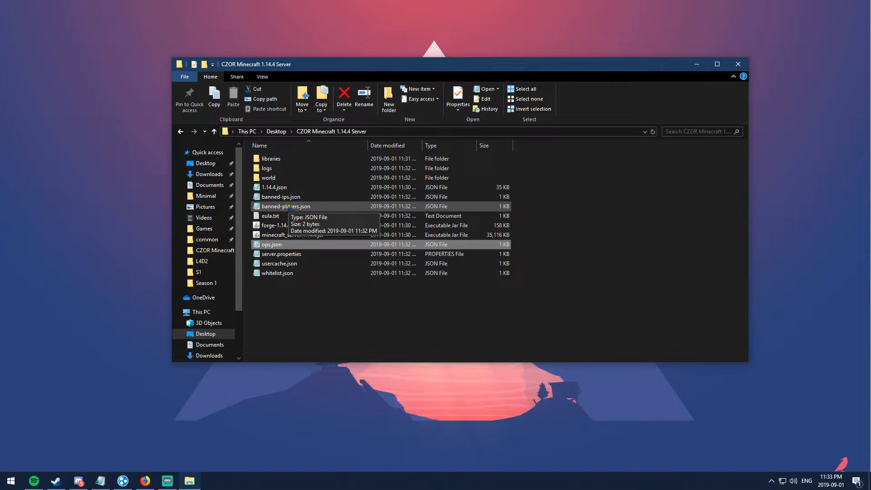
double_click(289, 205)
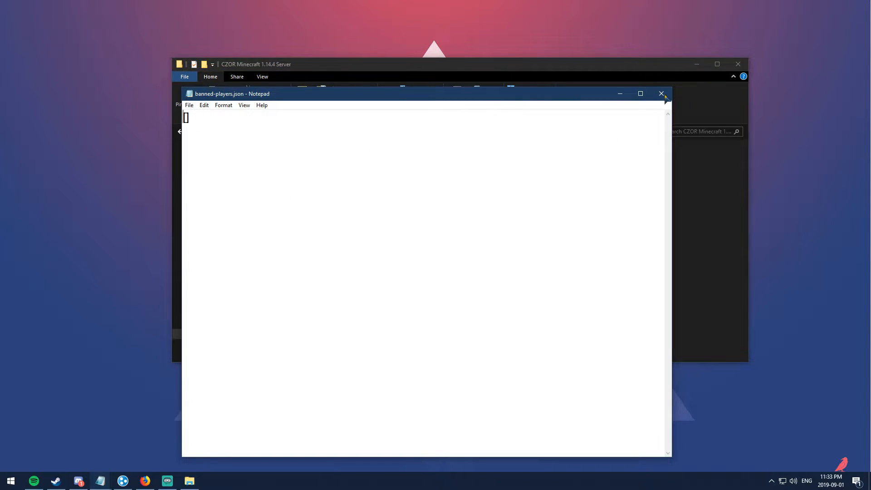
left_click(661, 94)
double_click(302, 196)
left_click(661, 93)
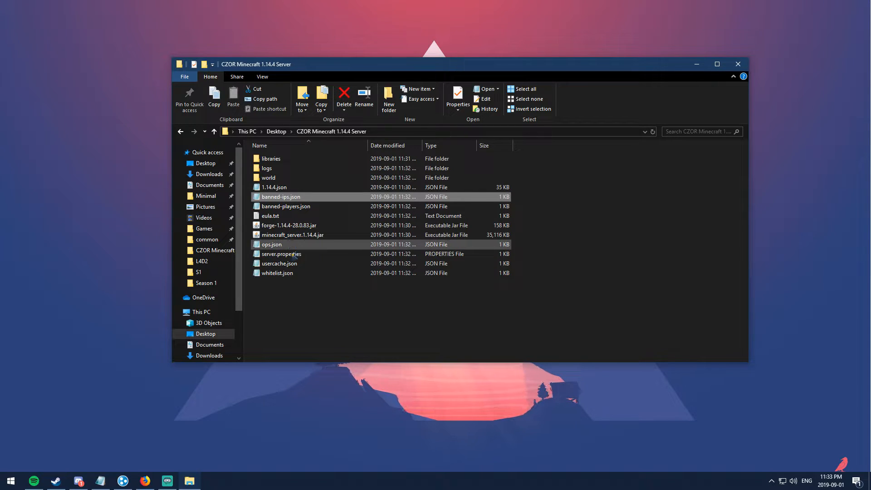
left_click(277, 311)
Step: Review server.properties in Notepad and close it without changes
double_click(294, 255)
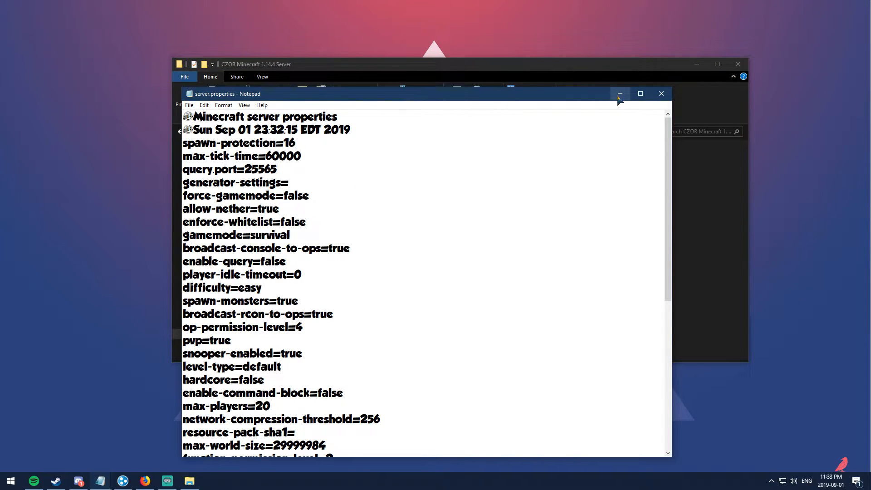
left_click(661, 94)
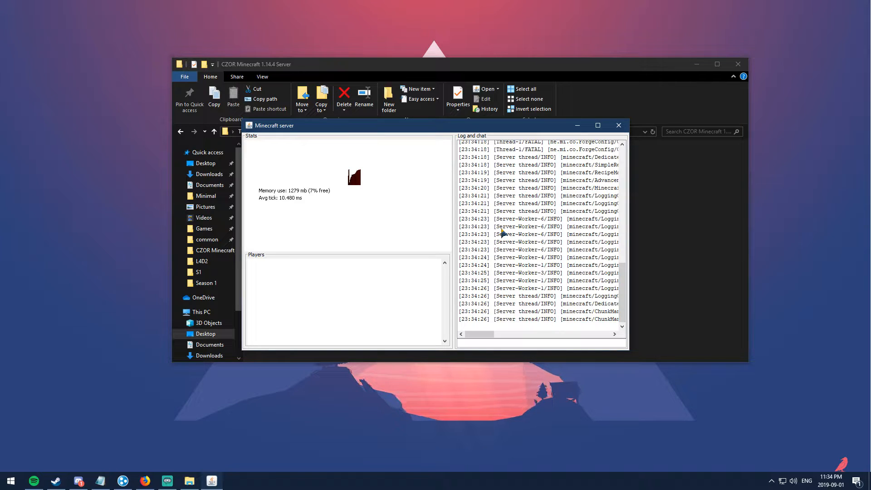
Step: Shut down the running Forge server with the 'stop' command so its window closes
left_click(518, 343)
type("stop")
key("Return")
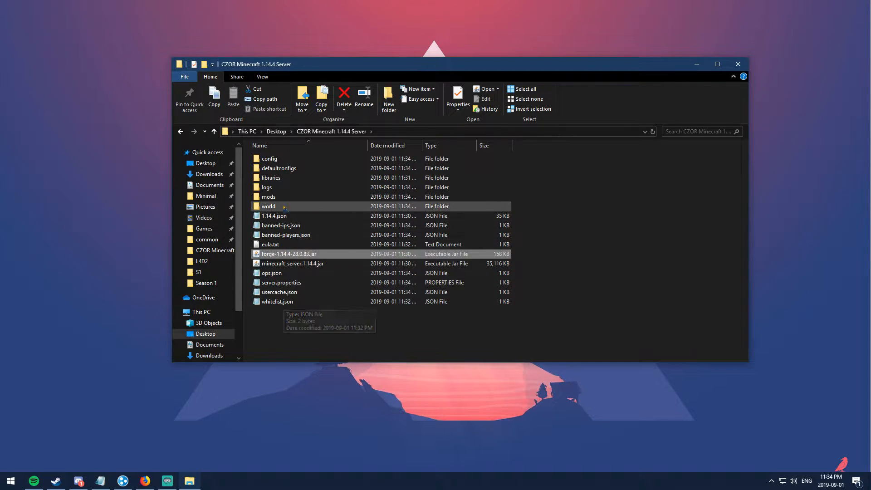
left_click(719, 233)
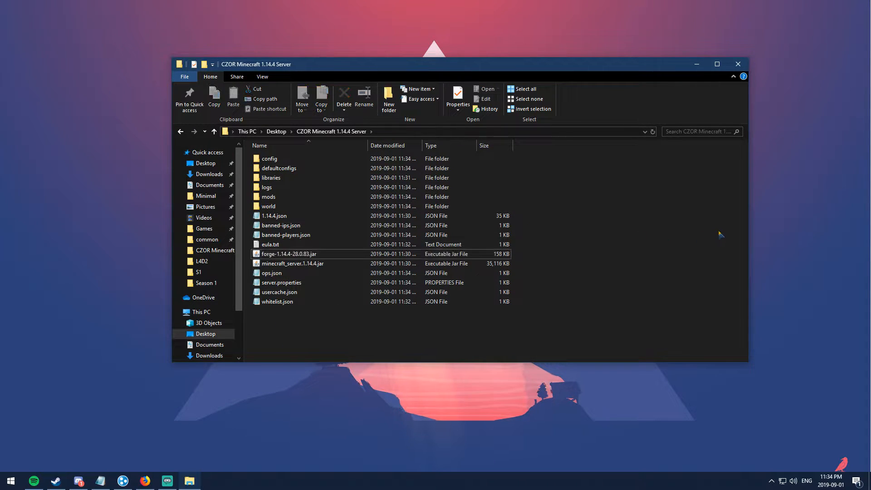
Step: Open server.properties and change difficulty from easy to normal
double_click(303, 283)
left_click_drag(408, 96, 422, 44)
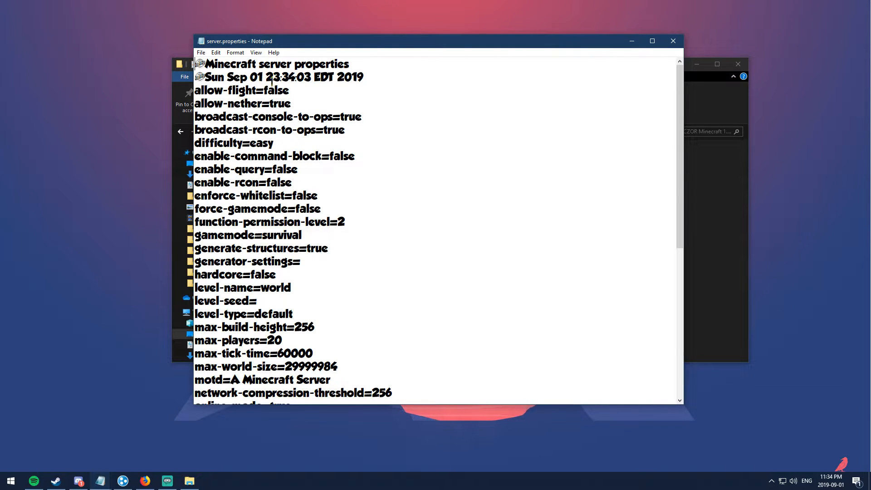
left_click(256, 89)
left_click(245, 104)
left_click_drag(302, 103, 268, 102)
left_click(263, 130)
double_click(262, 143)
type("normal")
Step: Change the gamemode line from survival to creative
left_click(262, 196)
key("End")
left_click_drag(320, 193, 191, 198)
left_click(266, 174)
left_click_drag(305, 236, 264, 235)
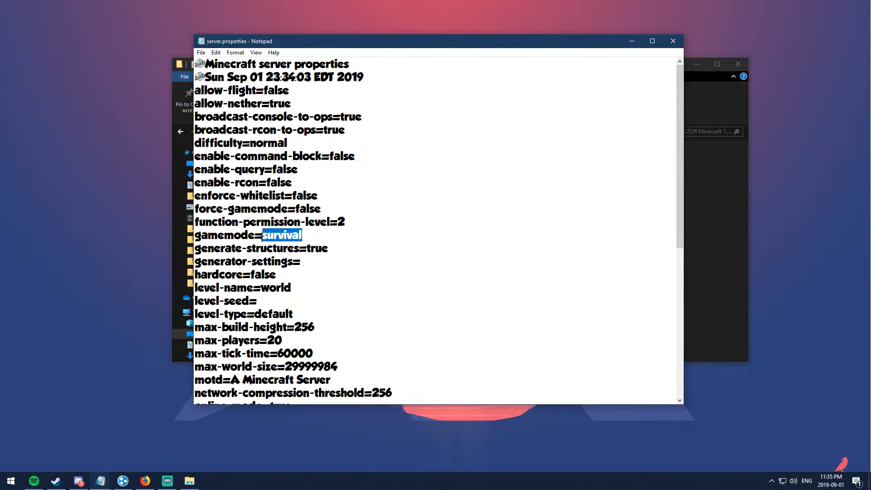
type("creative")
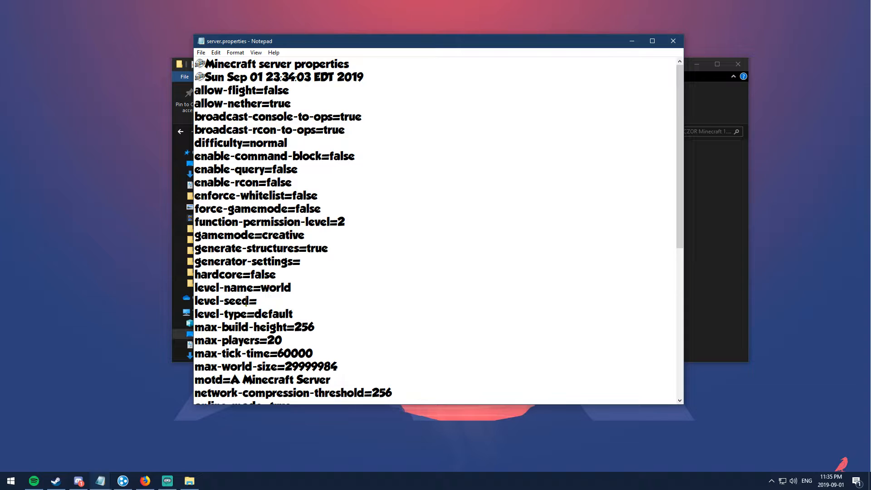
scroll(250, 301, "down", 1)
Step: Leave level-seed empty and change max-players from 20 to 6
left_click(257, 249)
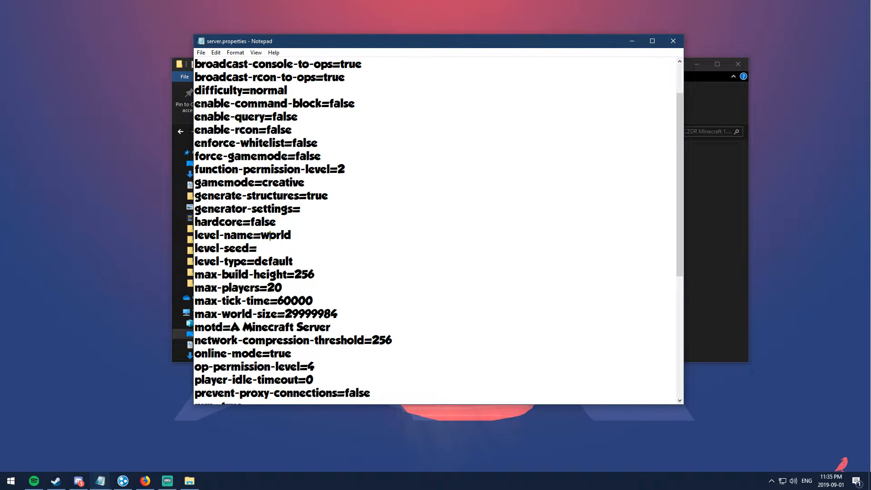
type("533263")
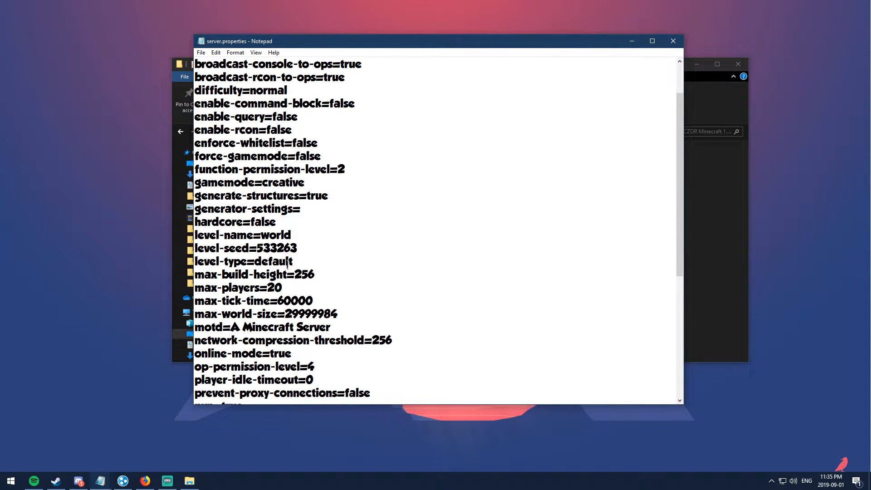
left_click_drag(298, 248, 258, 248)
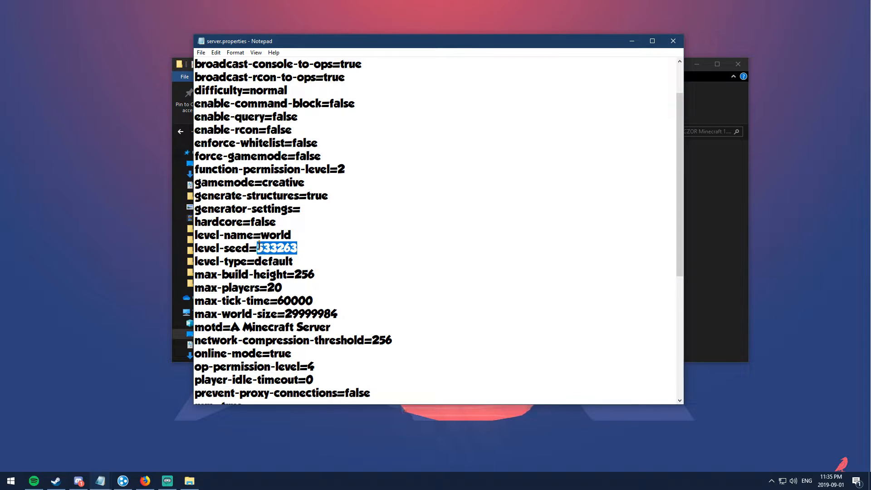
key("BackSpace")
left_click(285, 287)
key("BackSpace")
key("BackSpace")
type("6")
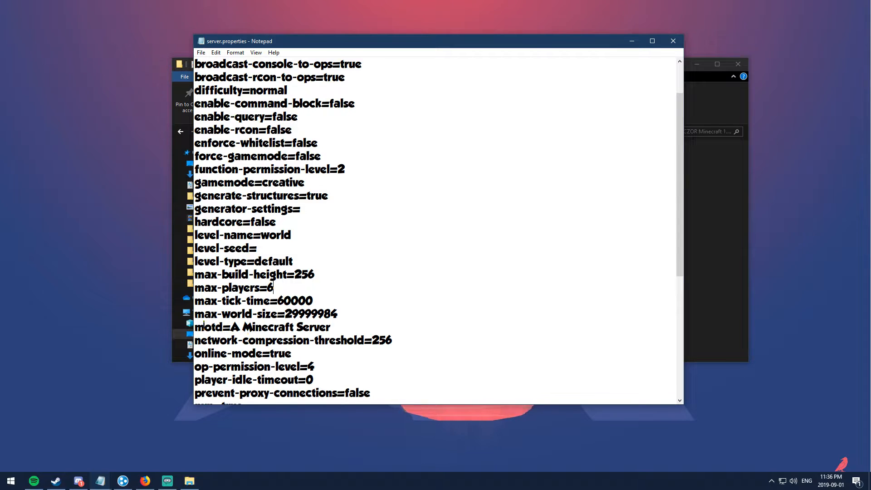
Step: Replace the motd 'A Minecraft Server' with 'CZOR server yt'
left_click_drag(333, 326, 231, 327)
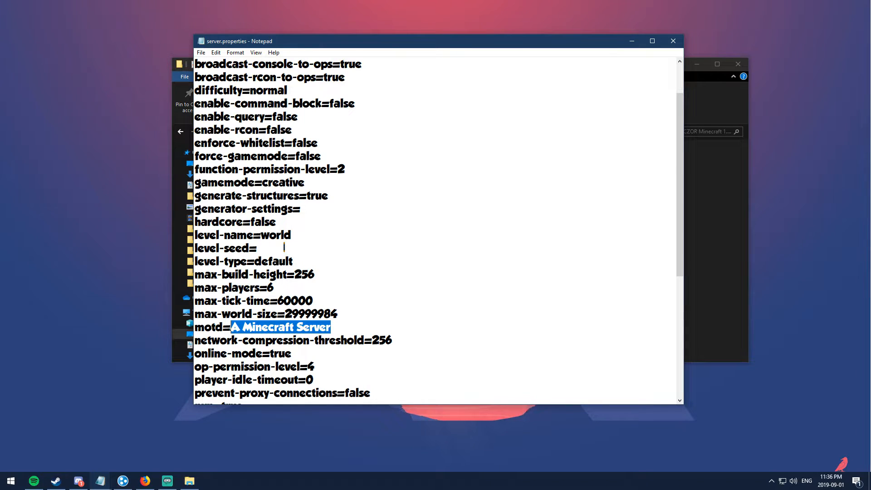
type("CZOR server u")
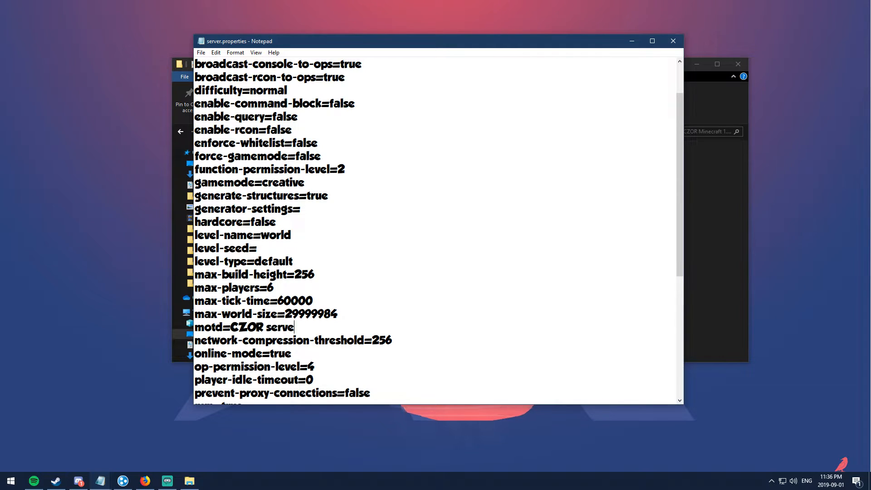
key("BackSpace")
type("ty")
key("BackSpace")
key("BackSpace")
type("yut")
key("BackSpace")
key("BackSpace")
type("t")
scroll(274, 353, "down", 2)
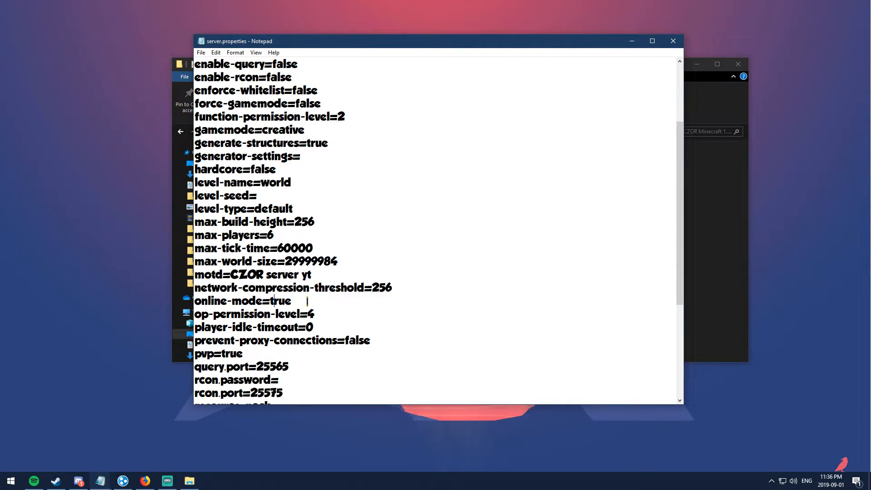
Step: Set online-mode to false in server.properties
left_click_drag(307, 301, 194, 296)
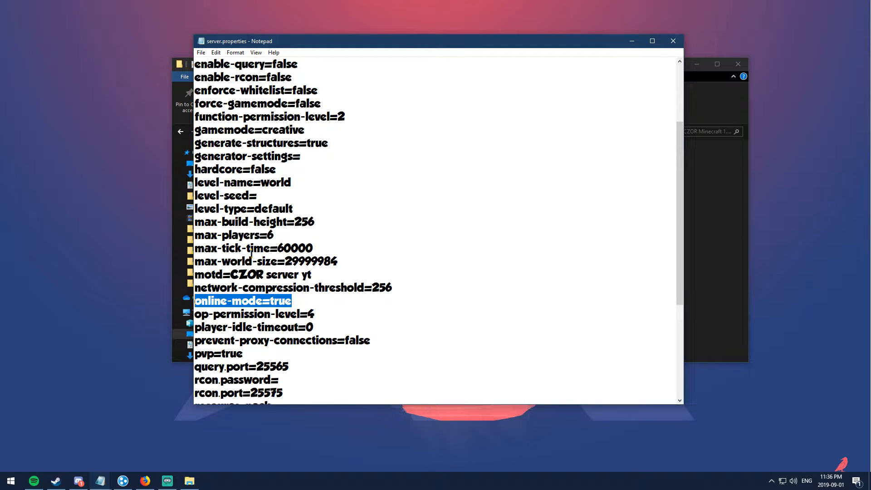
left_click_drag(291, 301, 271, 301)
type("false")
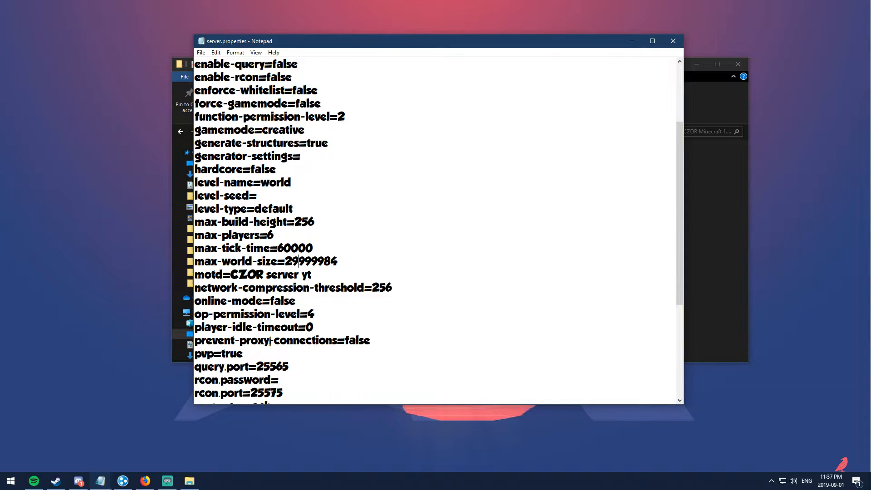
Step: Review the remaining settings (pvp, server-ip, white-list), ending on the blank server-ip line
scroll(258, 358, "down", 3)
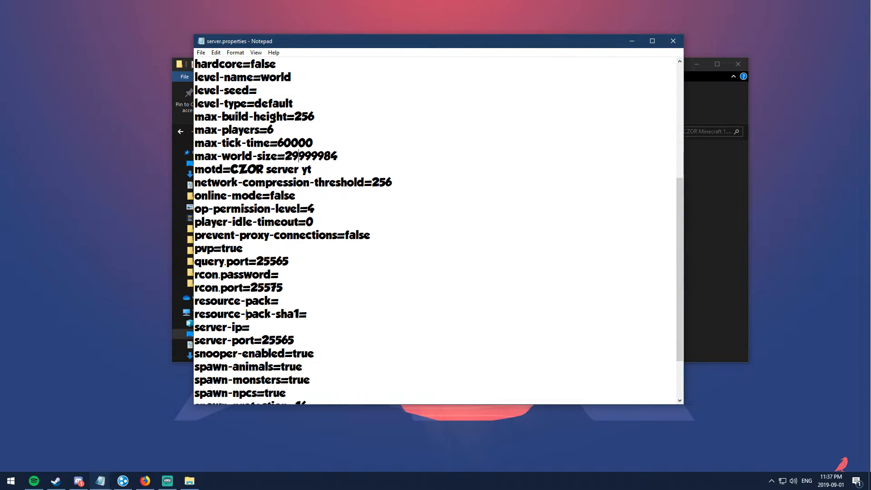
left_click_drag(245, 249, 190, 254)
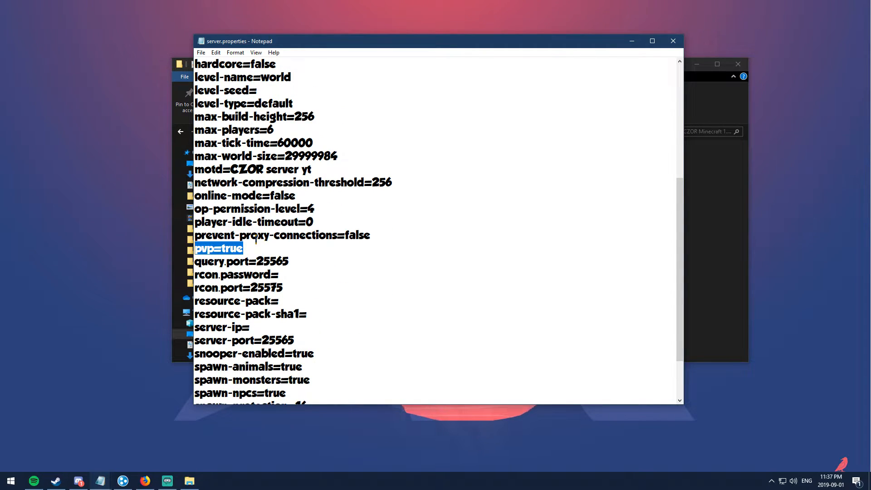
left_click(239, 249)
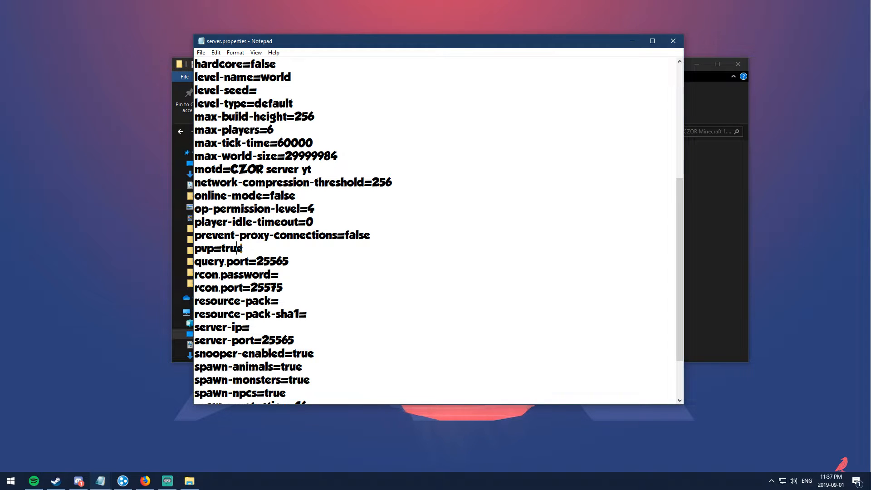
scroll(239, 286, "down", 2)
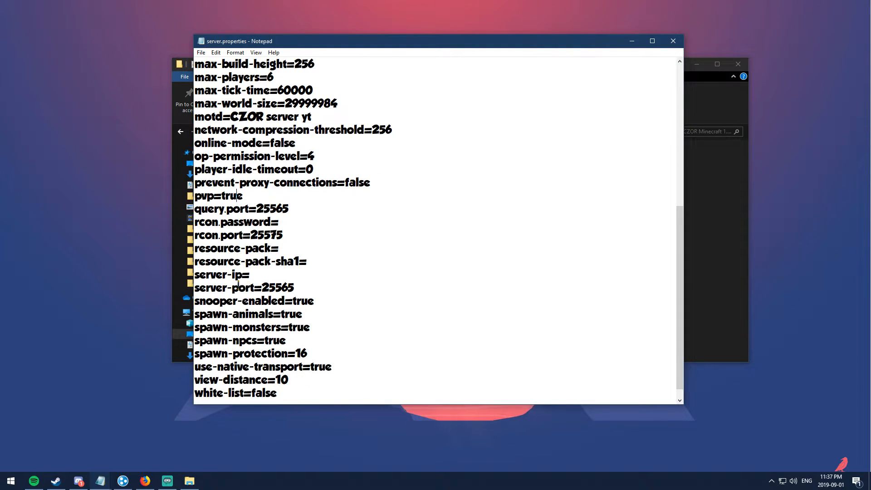
double_click(243, 275)
scroll(231, 287, "down", 1)
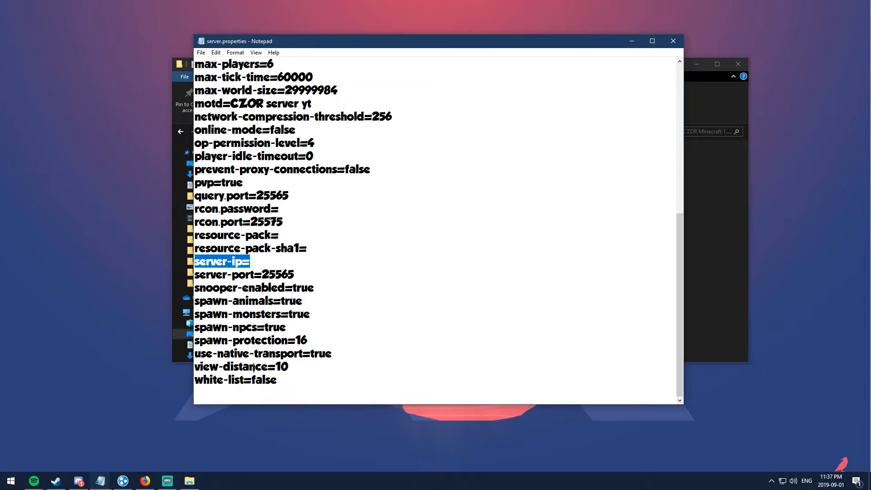
left_click_drag(277, 380, 204, 383)
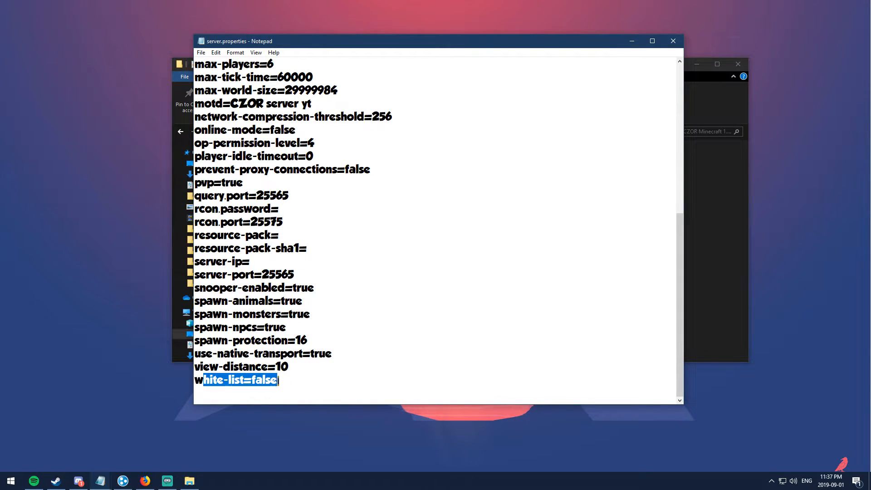
left_click(256, 380)
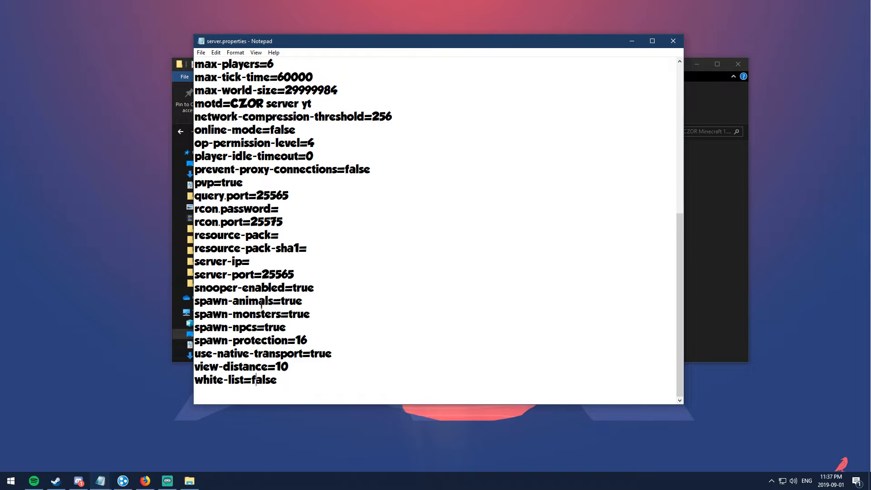
scroll(284, 158, "up", 3)
scroll(277, 212, "down", 3)
left_click_drag(262, 257, 195, 257)
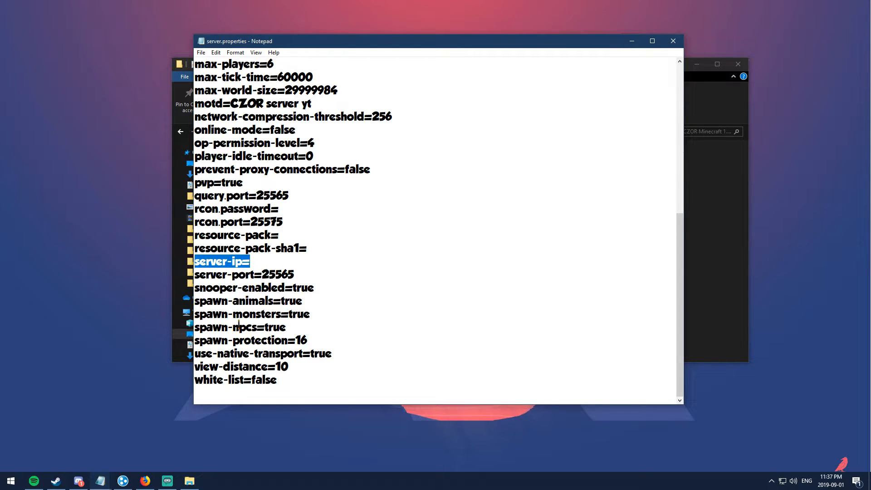
Step: Copy Hamachi's IPv4 address 25.32.146.10 and note it in the Untitled notes document
left_click(122, 480)
right_click(410, 167)
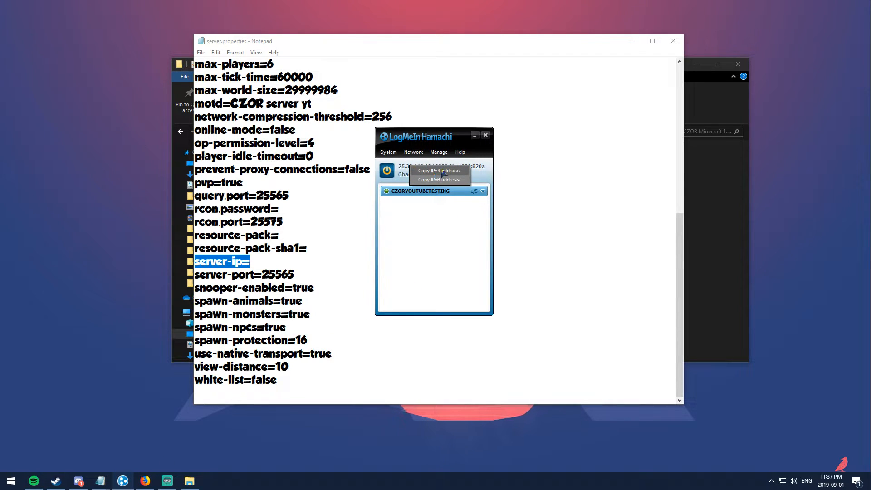
left_click(440, 171)
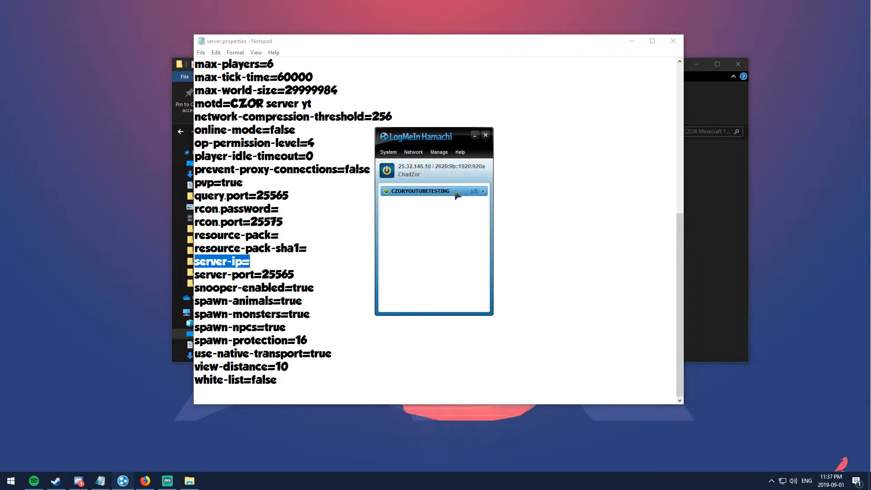
mouse_move(100, 480)
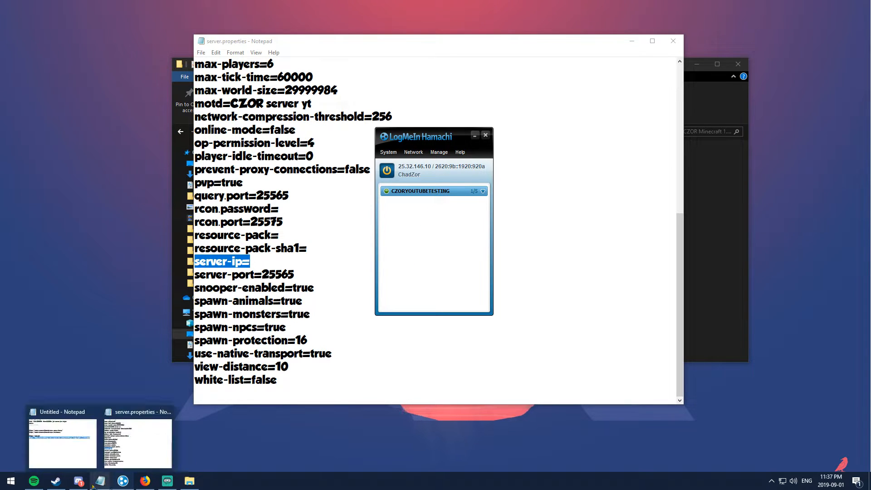
left_click(78, 452)
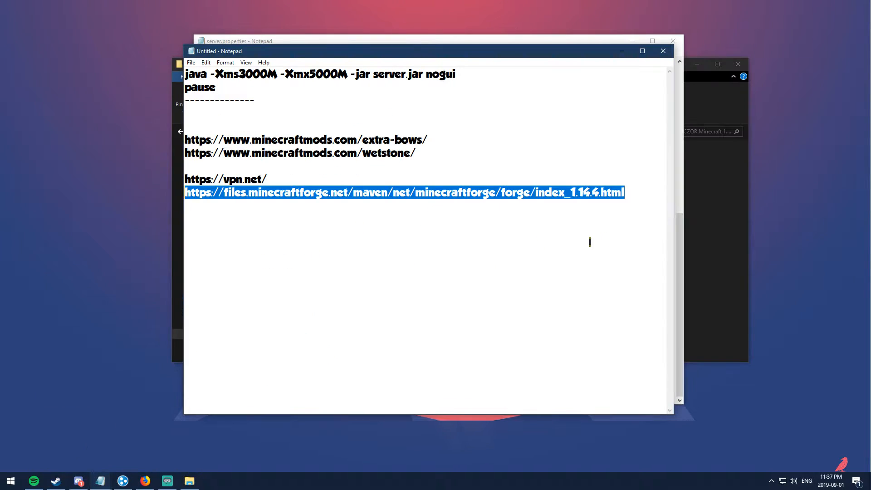
left_click(232, 117)
type("serverip")
key("ctrl+v")
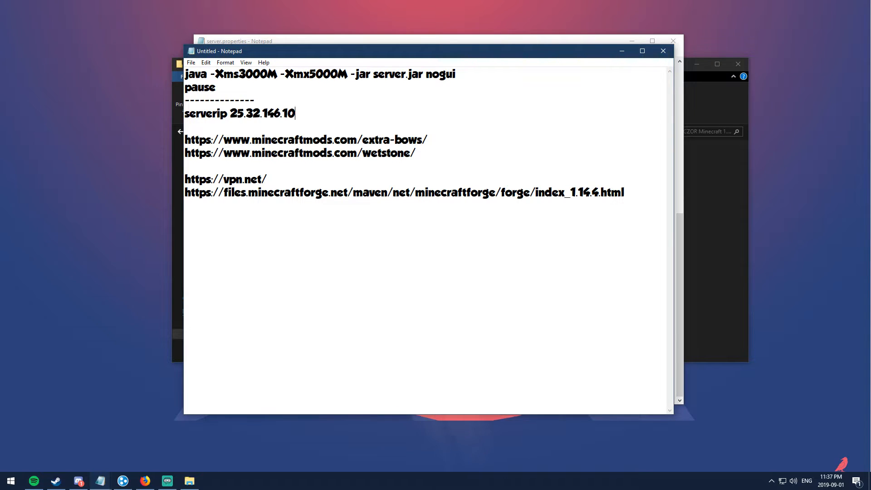
left_click_drag(311, 113, 230, 113)
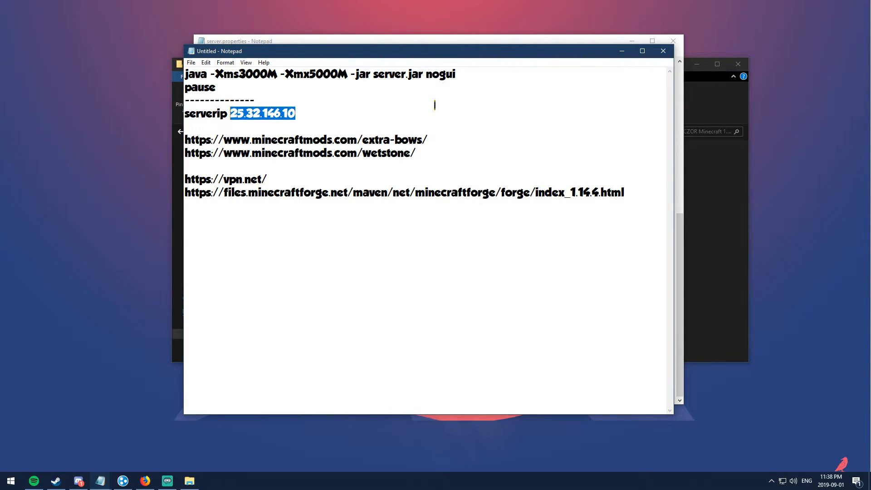
Step: Set server-ip=25.32.146.10 in server.properties, save, and close Notepad
left_click(622, 51)
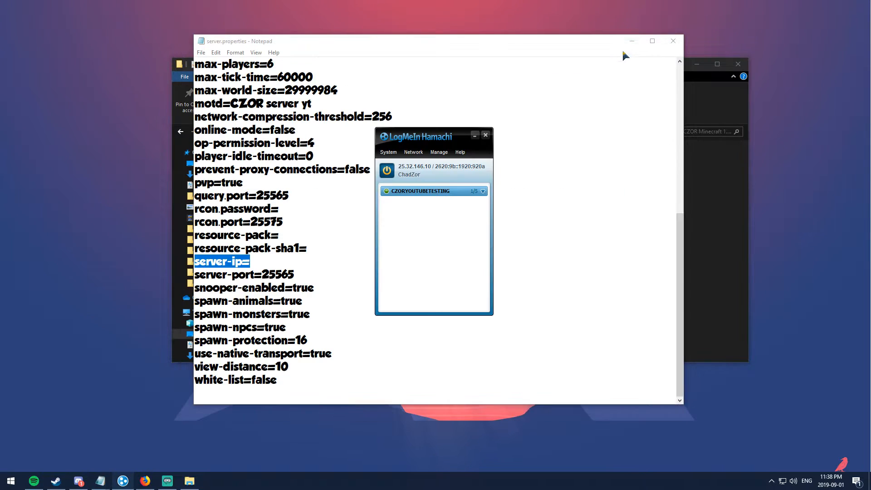
left_click(474, 136)
left_click(286, 261)
key("ctrl+v")
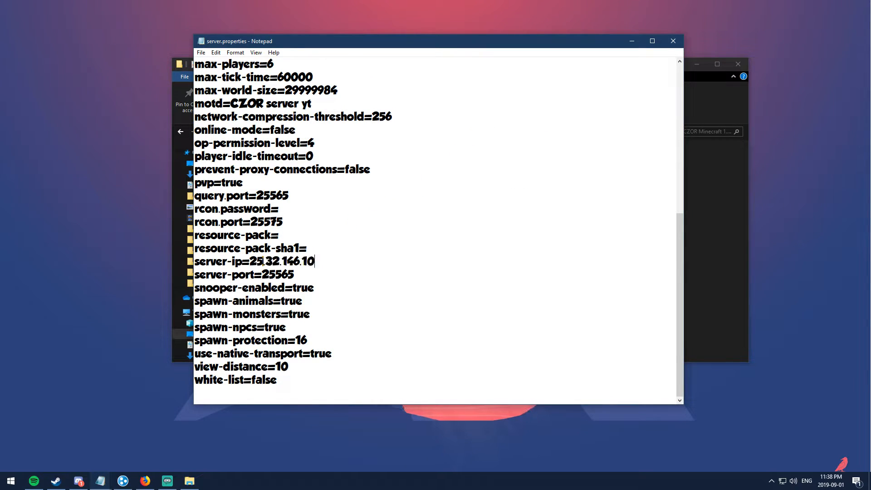
left_click(201, 52)
left_click(213, 88)
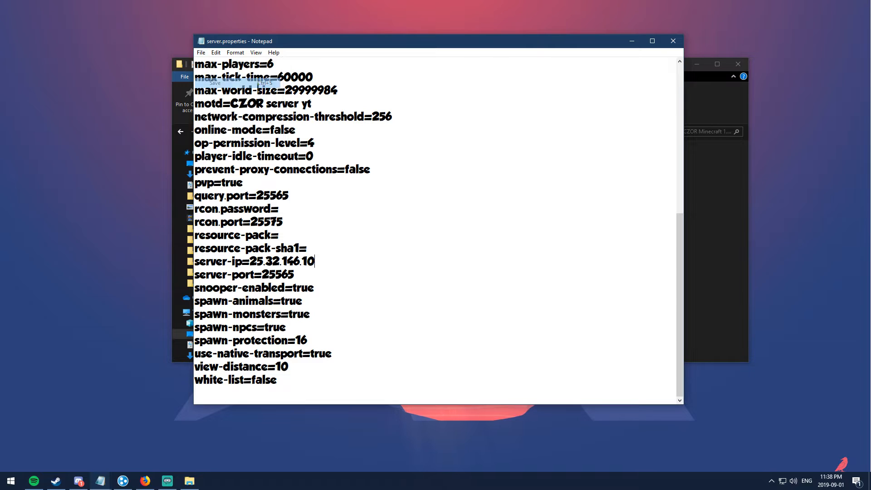
left_click(674, 41)
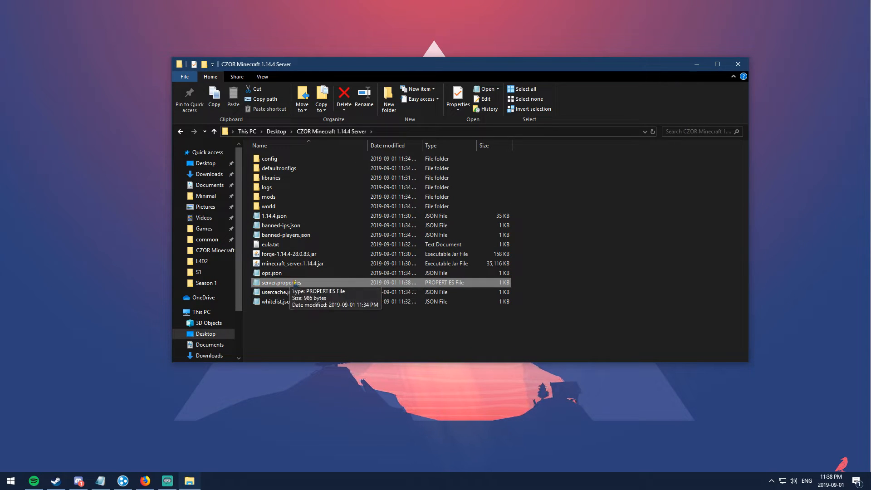
Step: Launch forge-1.14.4-28.0.83.jar from the server folder and move the server window aside
left_click(315, 327)
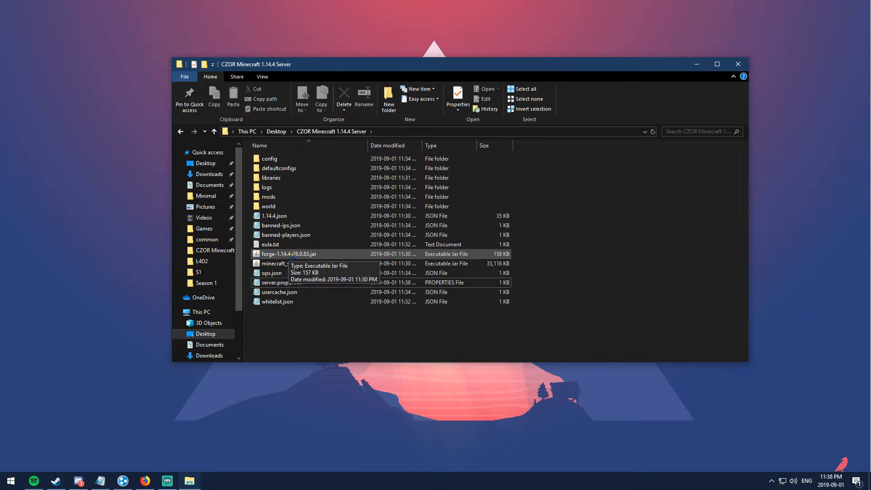
double_click(301, 255)
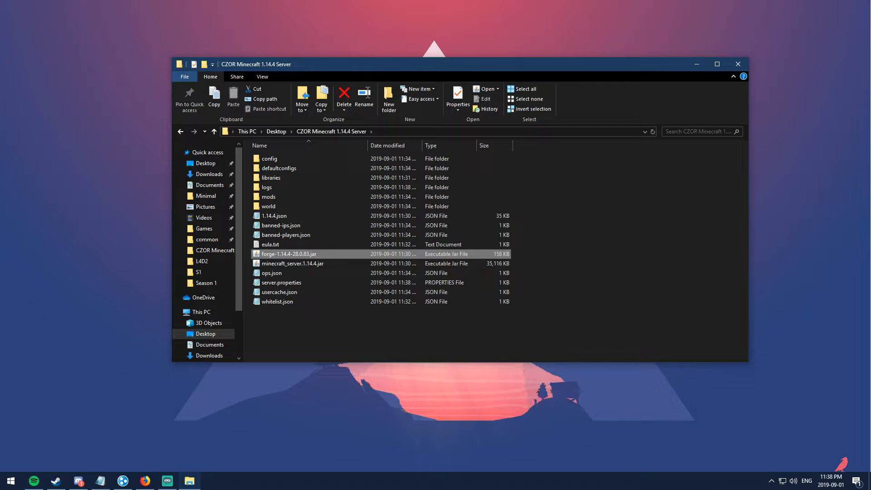
left_click_drag(434, 137, 554, 129)
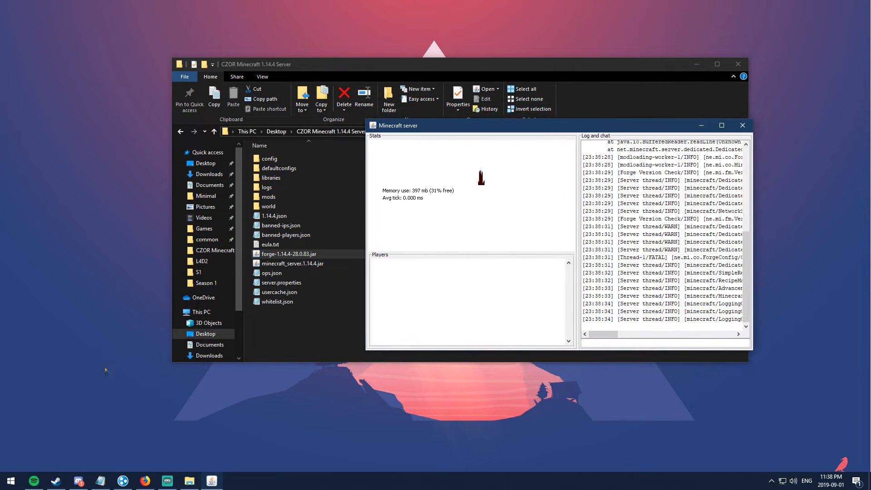
key("super")
key("super")
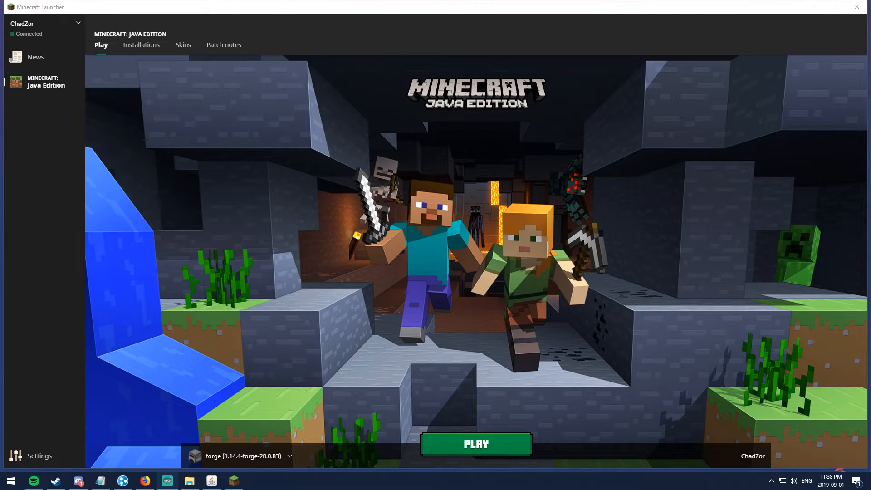
Step: Start the game in the launcher with the forge 1.14.4-forge-28.0.83 version selected
left_click(216, 459)
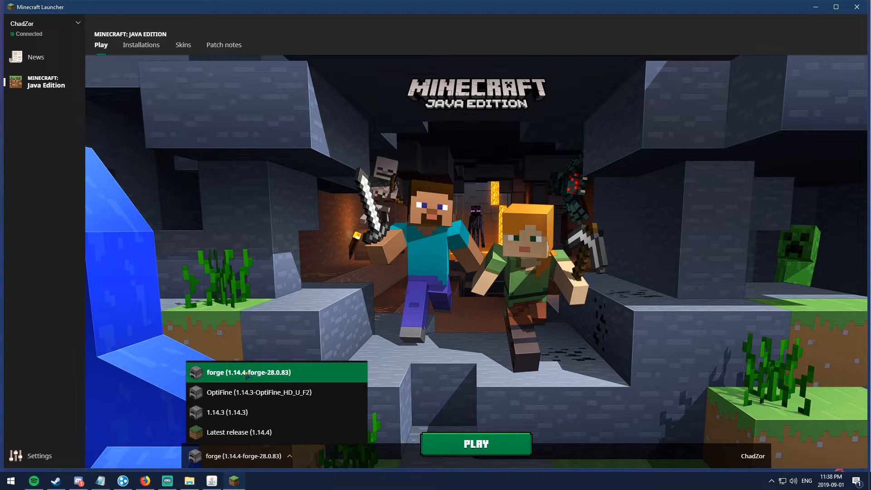
left_click(247, 372)
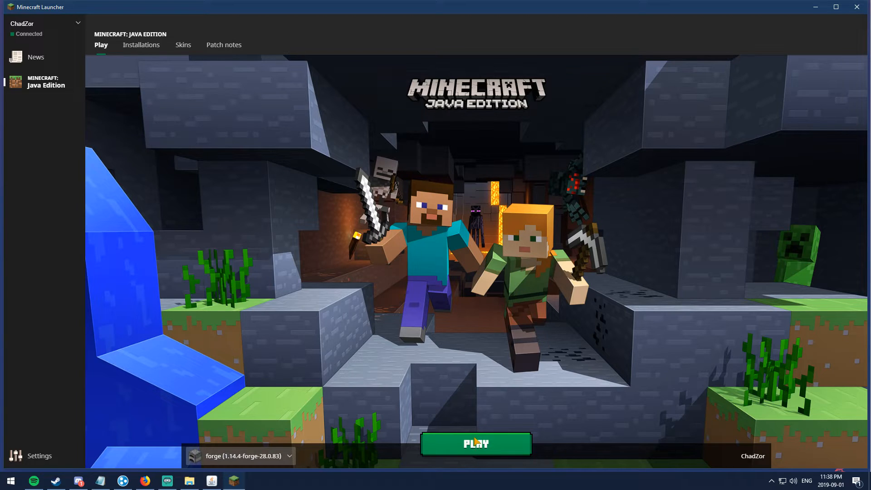
left_click(476, 445)
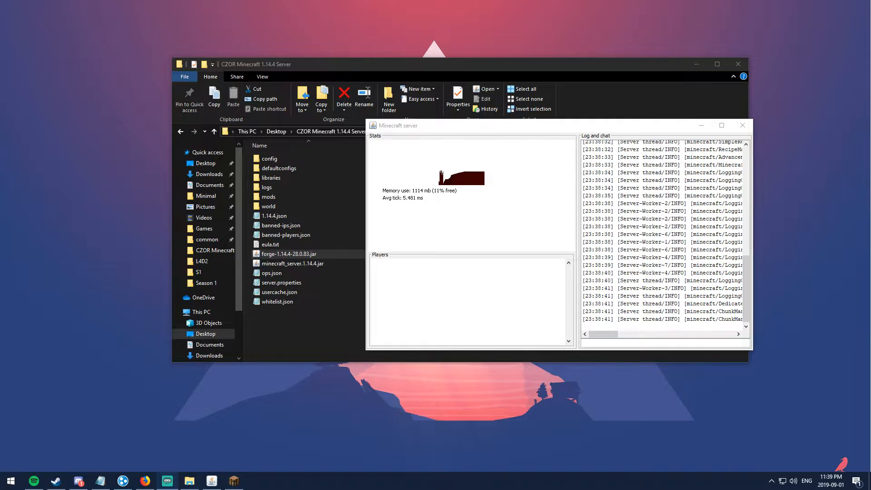
Step: Check the Mods list to confirm Extra Bows and Wetstone are loaded
left_click(235, 482)
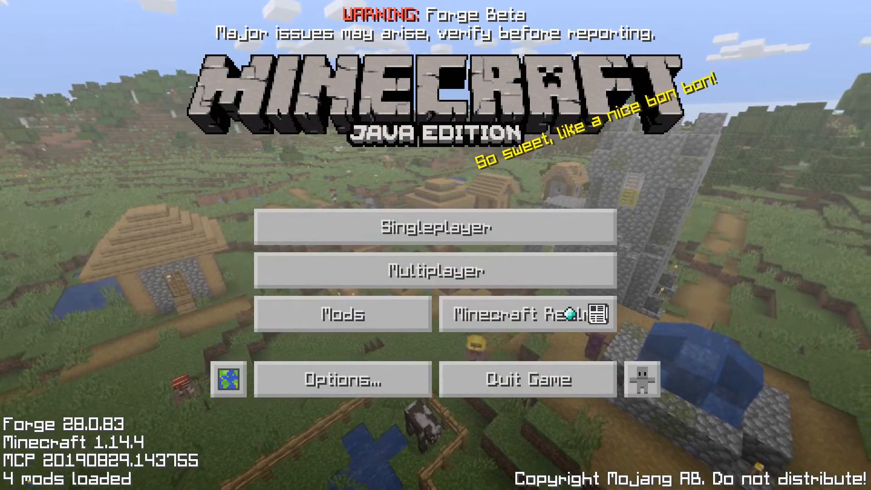
left_click(367, 302)
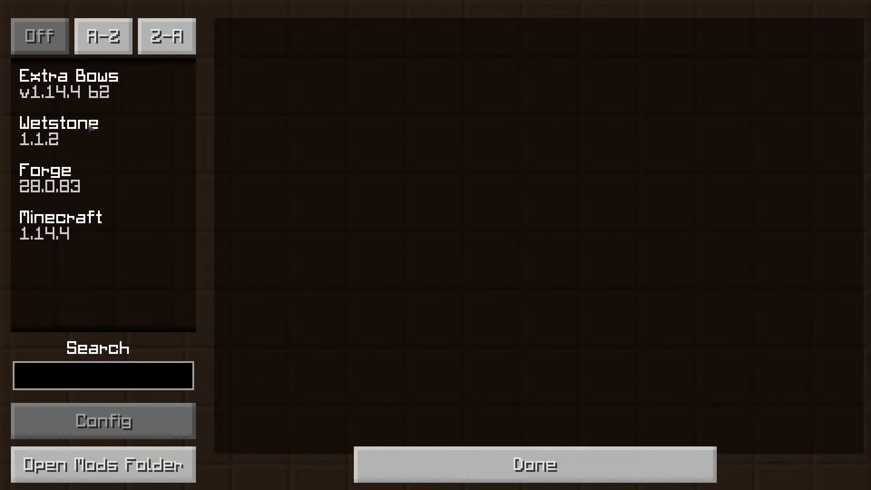
left_click(409, 459)
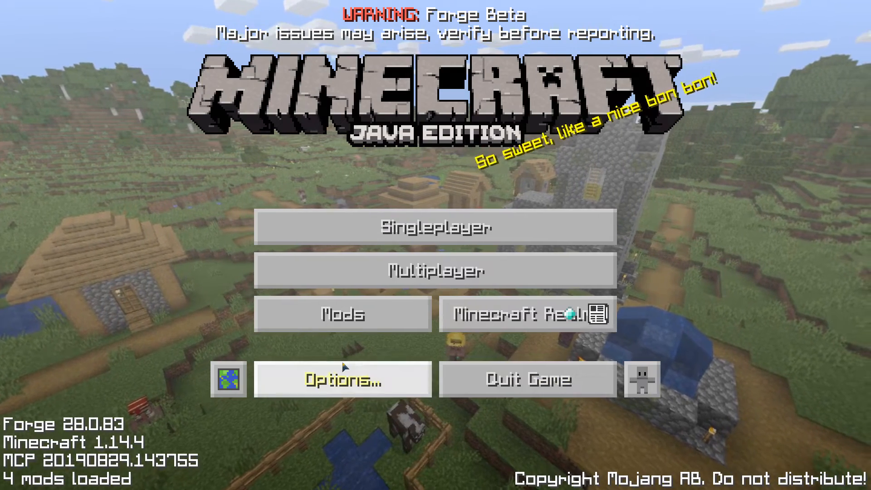
left_click(402, 273)
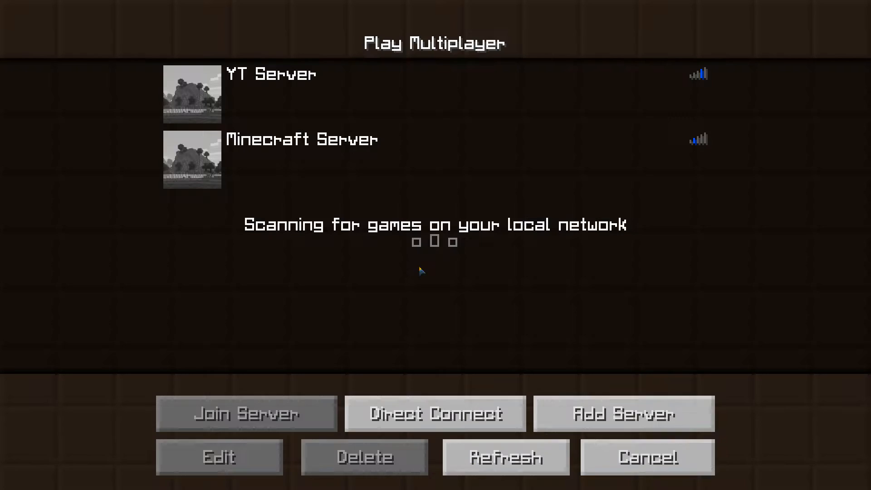
left_click(471, 418)
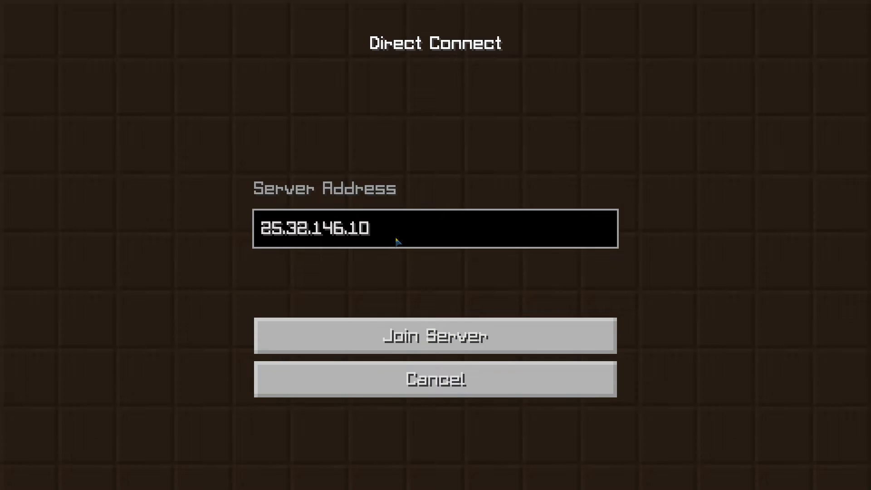
key("BackSpace")
key("BackSpace")
key("BackSpace")
key("BackSpace")
key("BackSpace")
key("BackSpace")
key("BackSpace")
key("BackSpace")
key("BackSpace")
key("BackSpace")
key("BackSpace")
key("BackSpace")
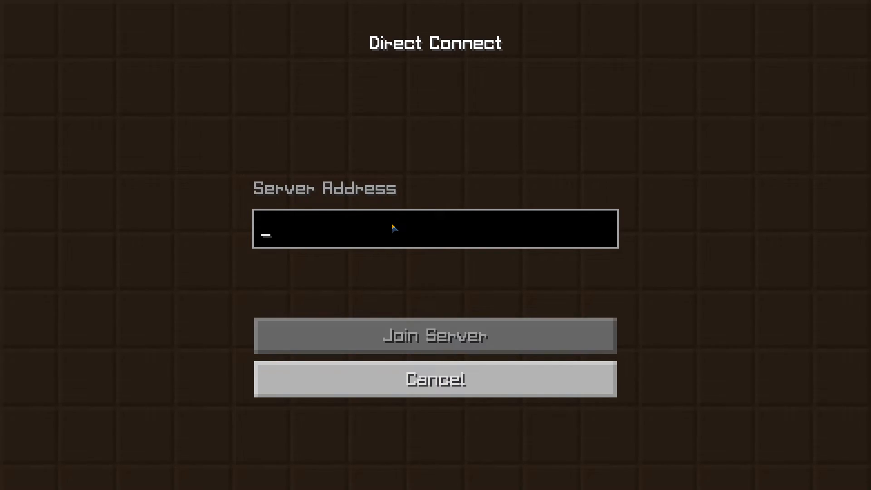
type("25.32.146.10")
left_click(449, 335)
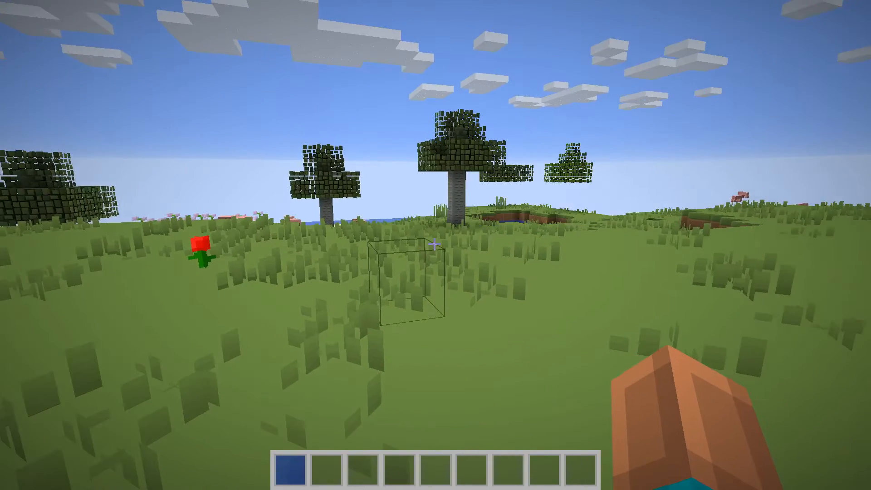
Step: Test the server in-game by toggling third-person view and walking, then disconnect
key("Escape")
left_click(435, 153)
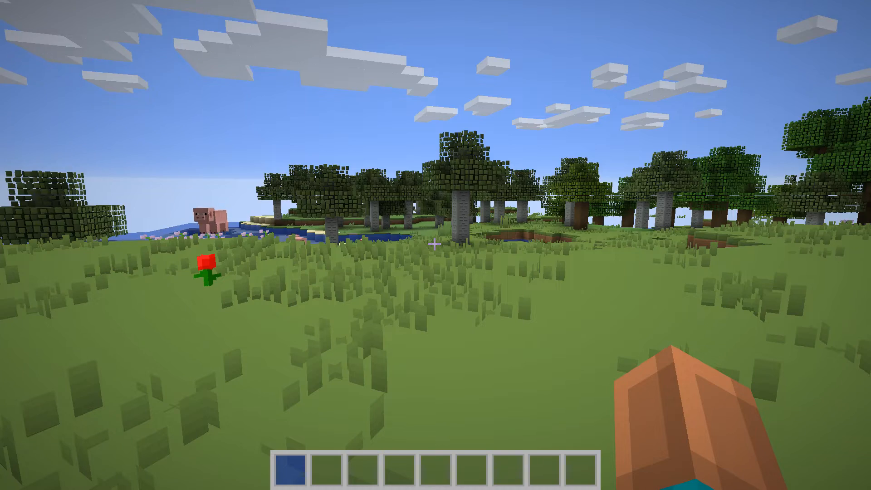
key("F5")
key("F5")
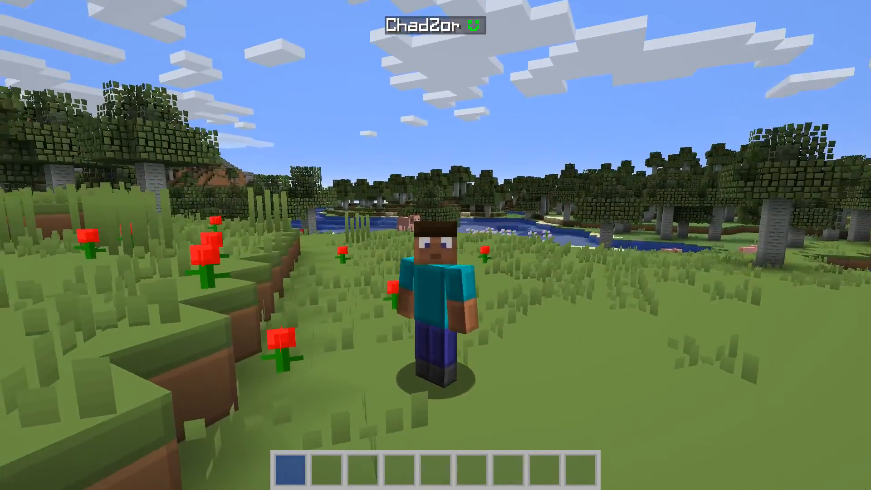
key("F5")
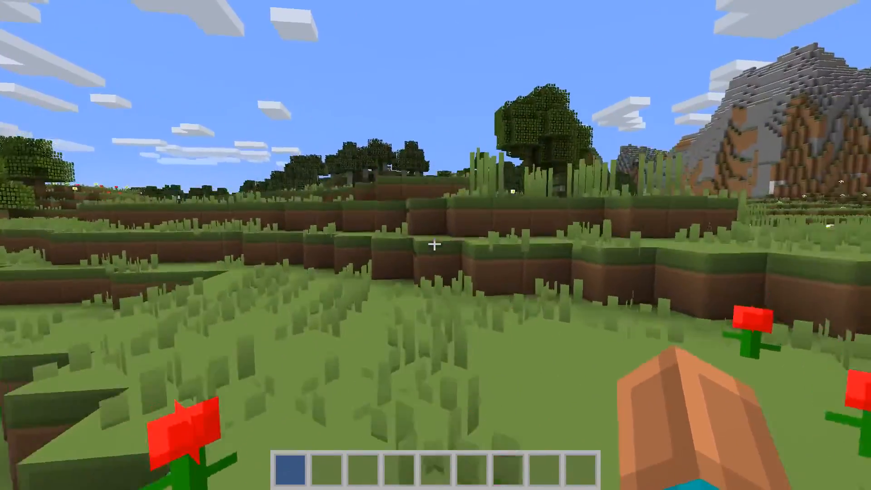
key("w")
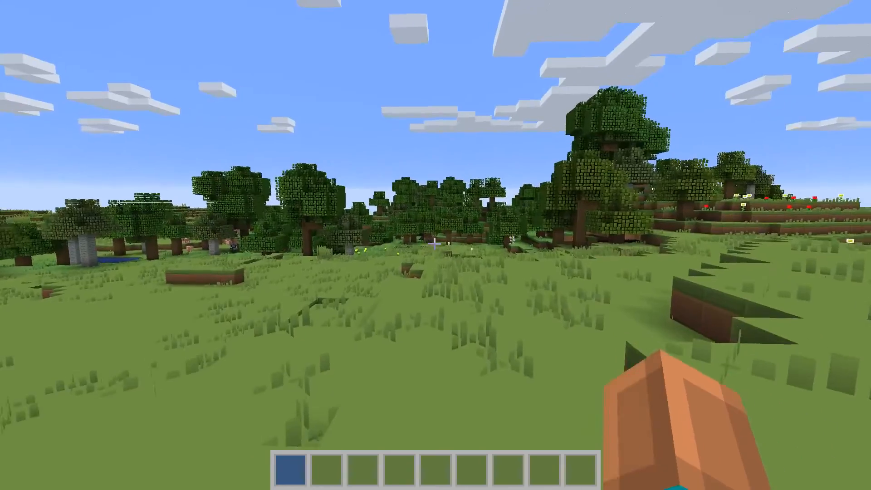
key("Escape")
left_click(454, 327)
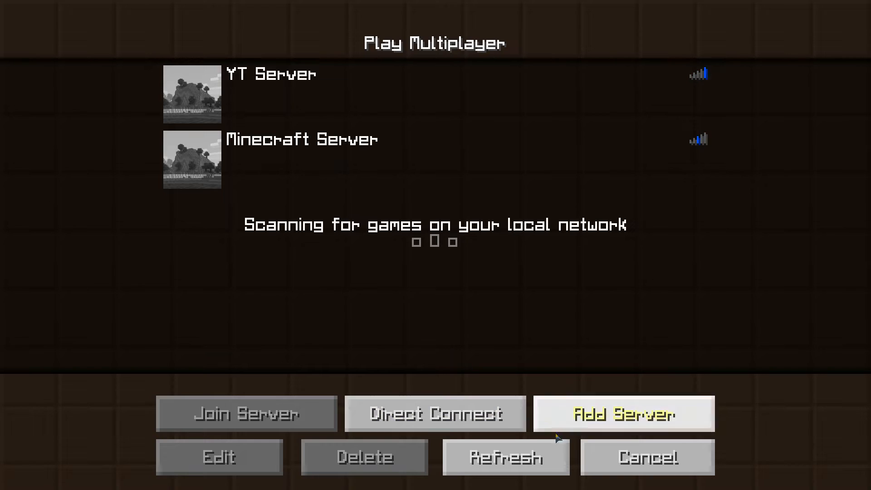
Step: Quit Minecraft and shut down the server with the stop console command
left_click(622, 451)
left_click(518, 384)
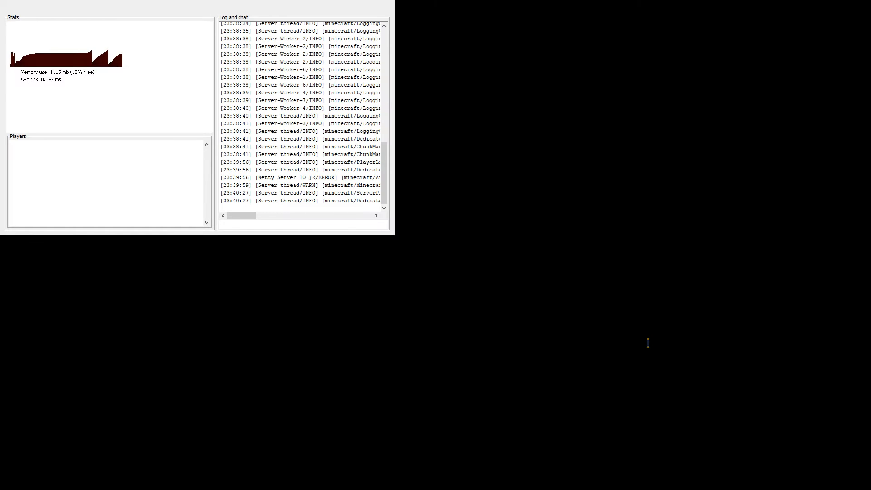
type("stop")
key("Return")
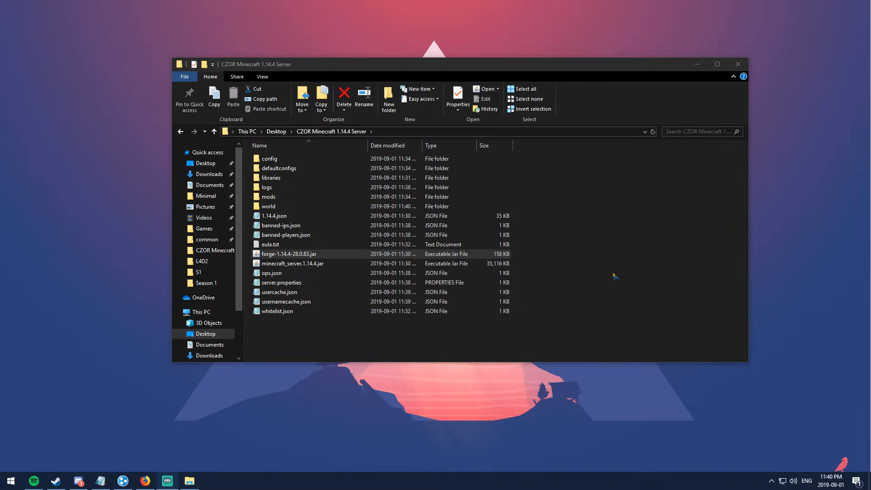
Step: Check that the server's mods folder is empty, then return to the server folder
left_click(616, 292)
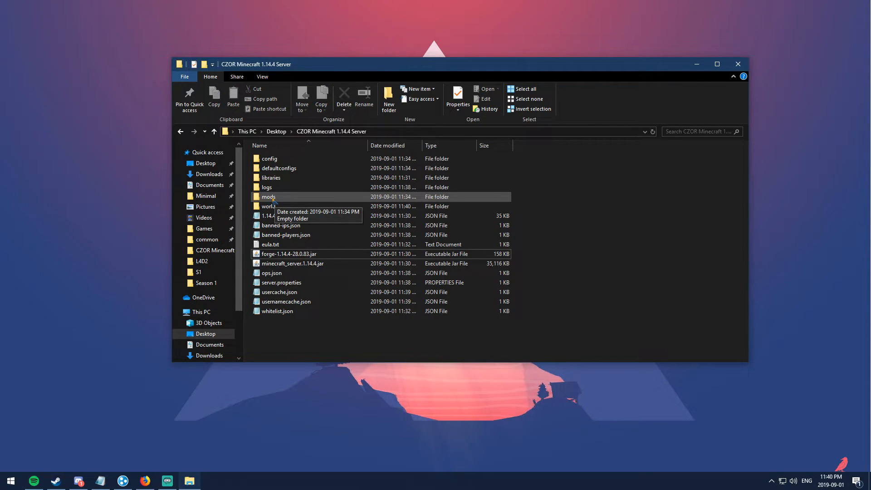
double_click(273, 197)
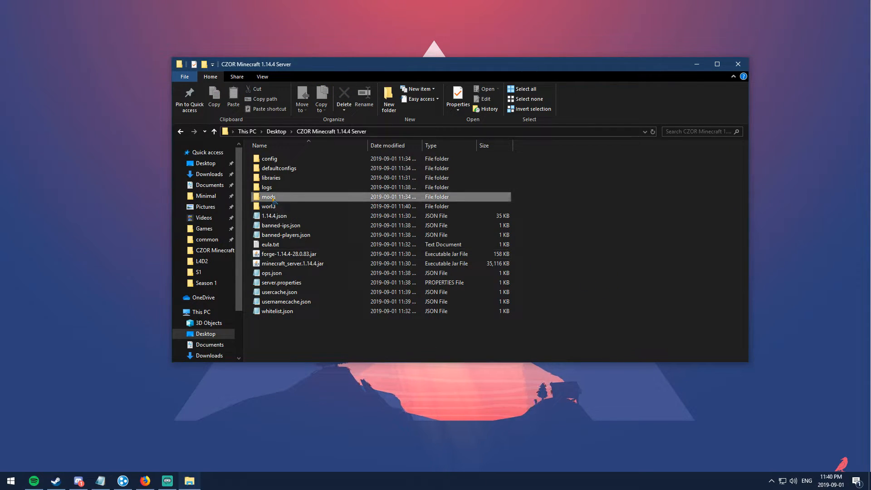
left_click(333, 132)
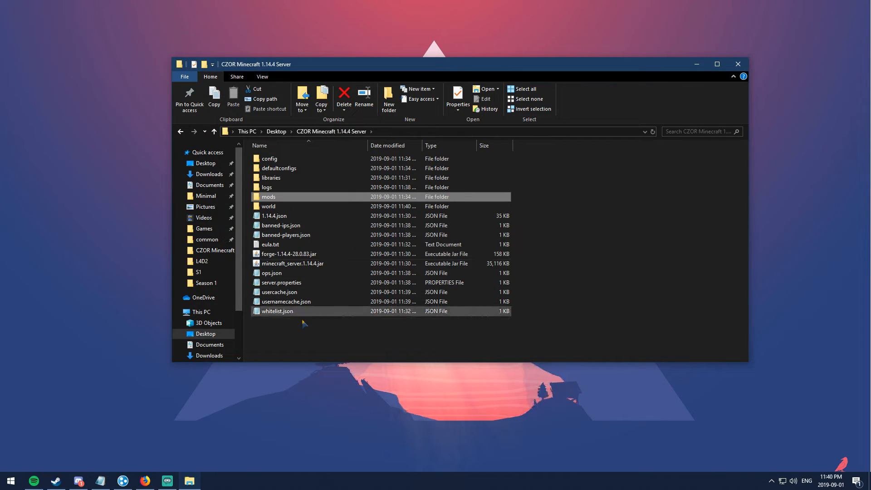
Step: Copy the Wetstone mod link from the Notepad notes and load it in Firefox
left_click(100, 481)
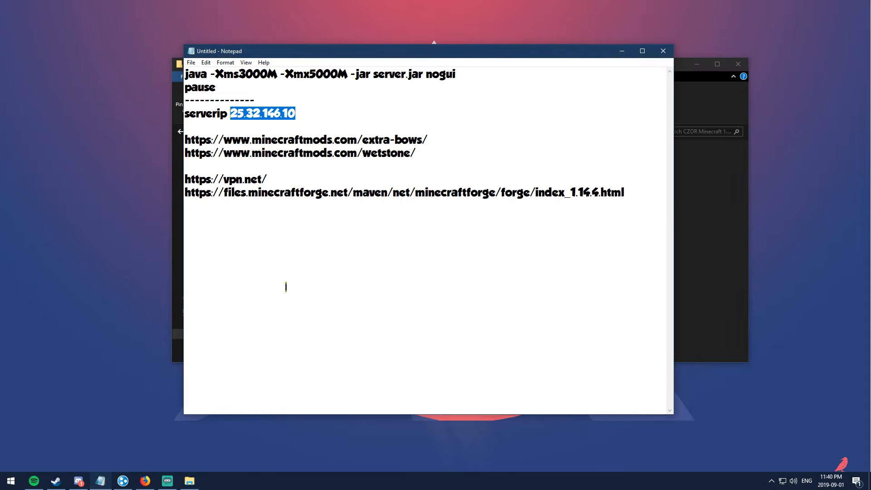
left_click_drag(417, 153, 181, 154)
key("ctrl+c")
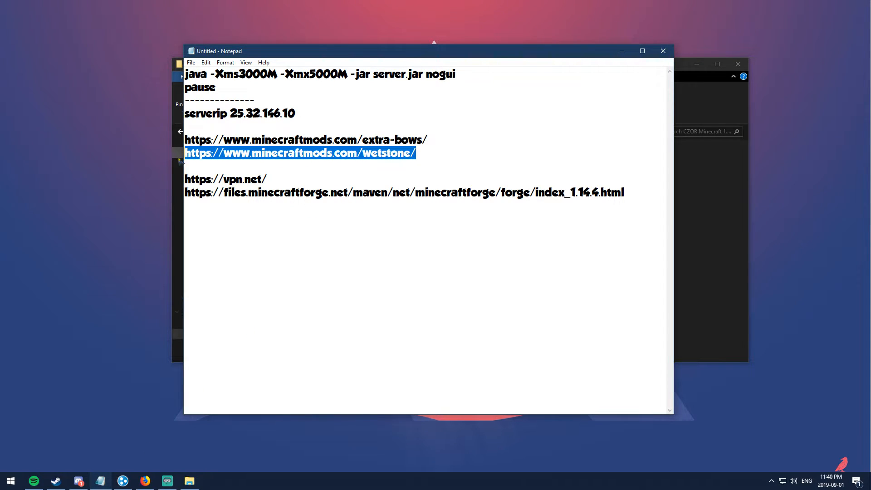
left_click(145, 481)
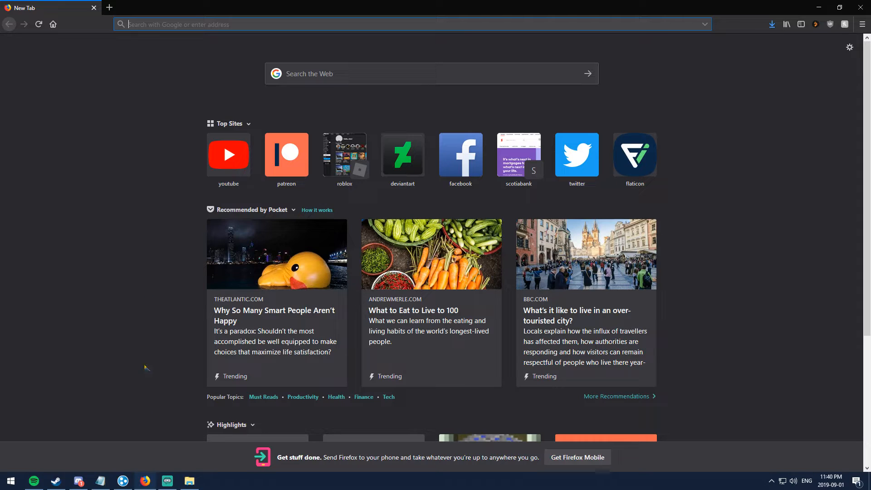
key("ctrl+v")
key("Return")
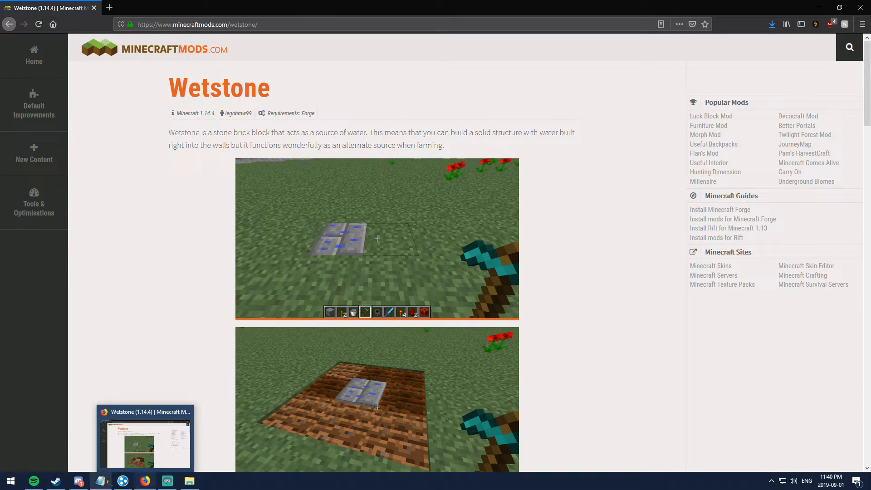
Step: Copy the Extra Bows link from the notes and load it in a new tab
left_click(100, 481)
left_click_drag(432, 141, 177, 145)
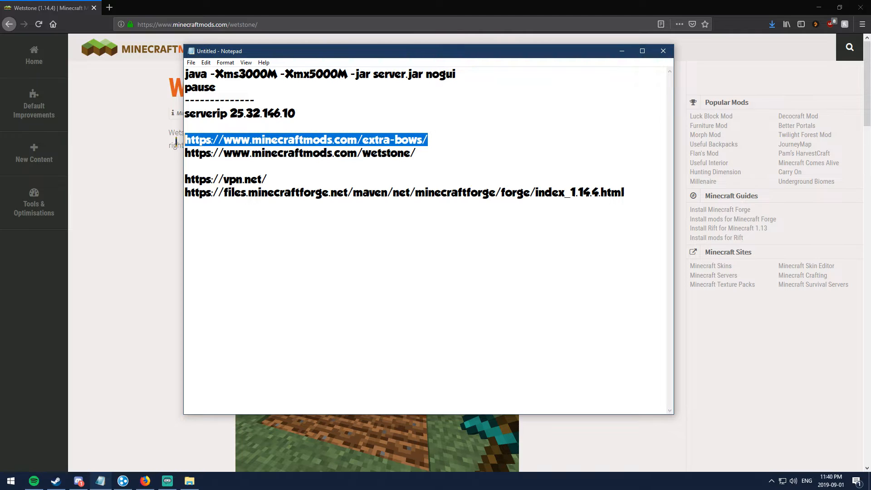
key("ctrl+c")
left_click(109, 7)
key("ctrl+v")
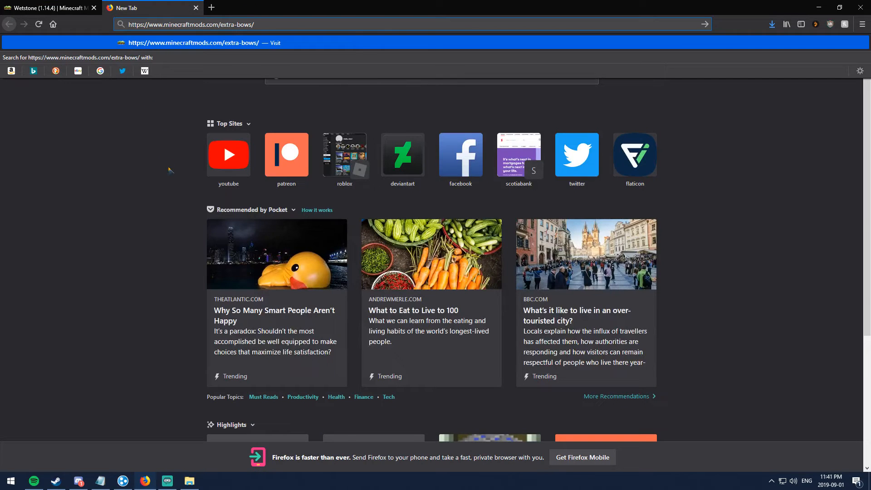
key("Return")
Step: Return to the Wetstone tab and scroll to its Download button
left_click(77, 6)
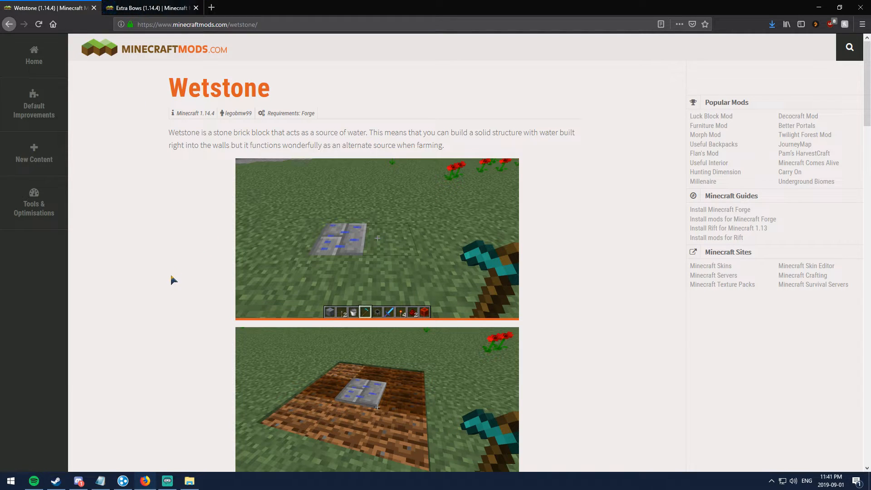
scroll(175, 277, "down", 4)
scroll(174, 282, "down", 20)
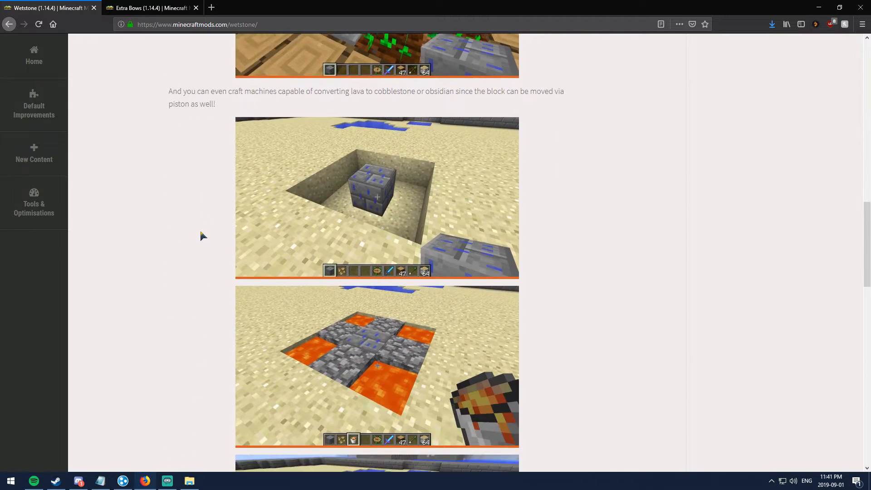
scroll(178, 204, "down", 9)
scroll(136, 222, "up", 3)
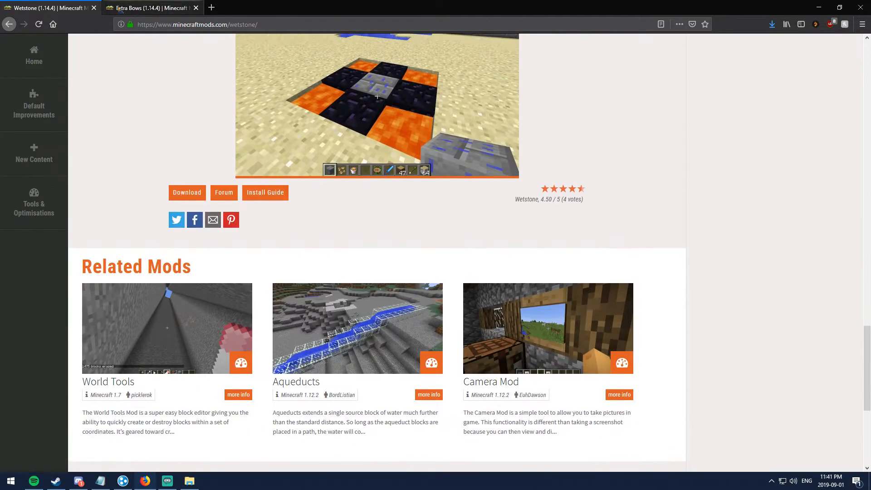
scroll(161, 177, "up", 4)
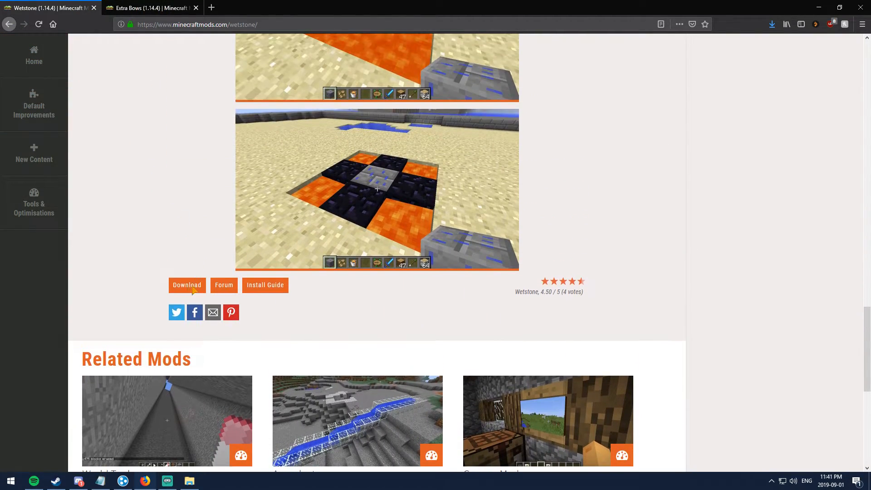
Step: Save wetstone-1.1.2.jar to Downloads, replacing the old copy, and close its page
left_click(187, 286)
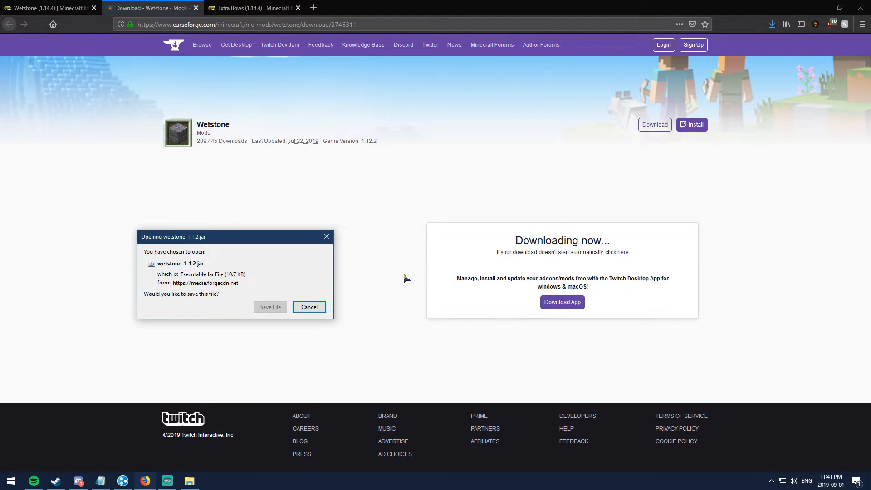
left_click(271, 309)
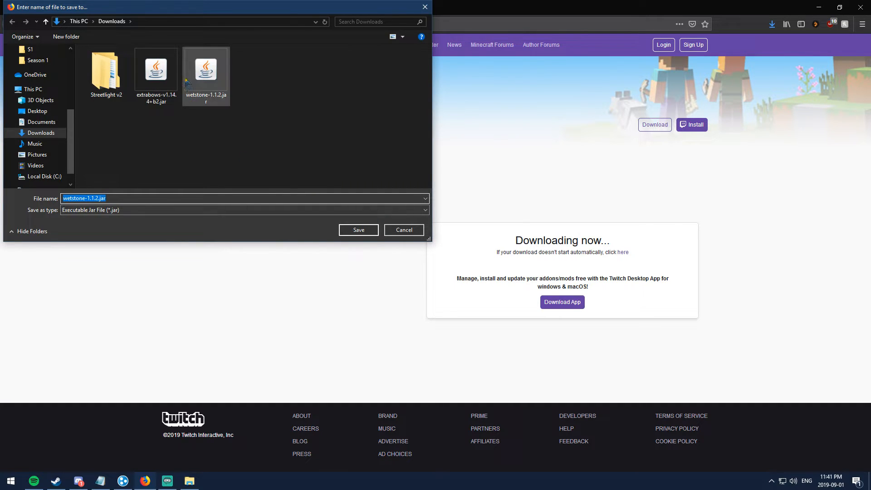
left_click(359, 230)
left_click(458, 242)
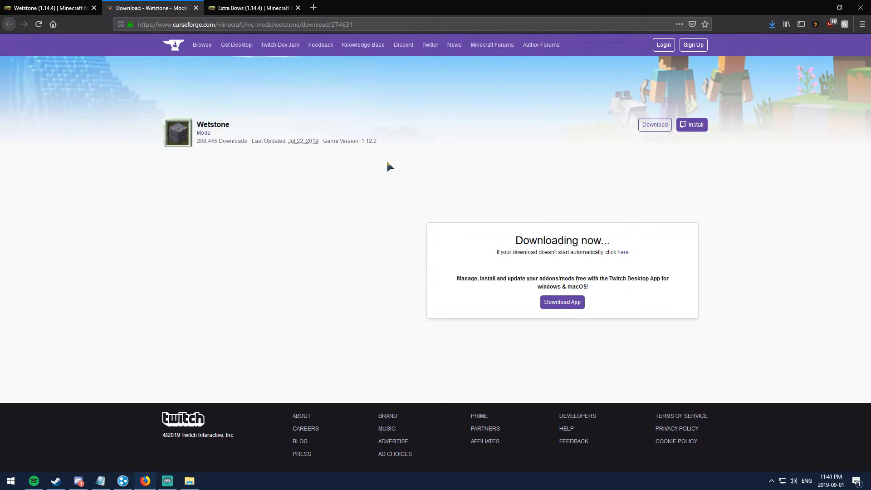
left_click(196, 8)
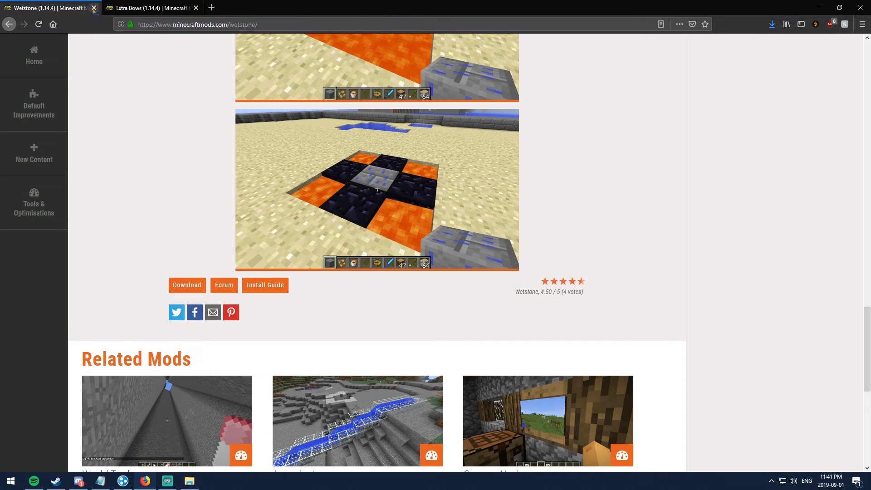
left_click(94, 8)
Step: Save extrabows-v1.14.4+b2.jar to Downloads, replacing the existing file
scroll(181, 243, "down", 15)
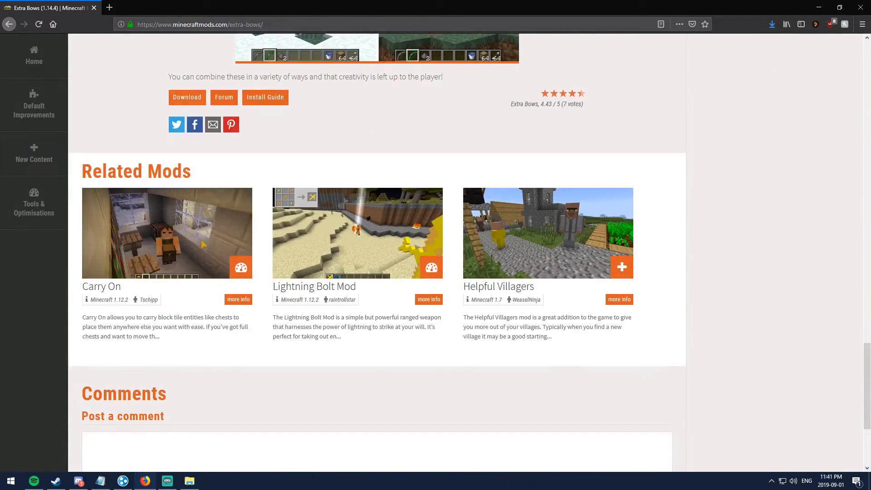
scroll(202, 266, "up", 3)
left_click(189, 251)
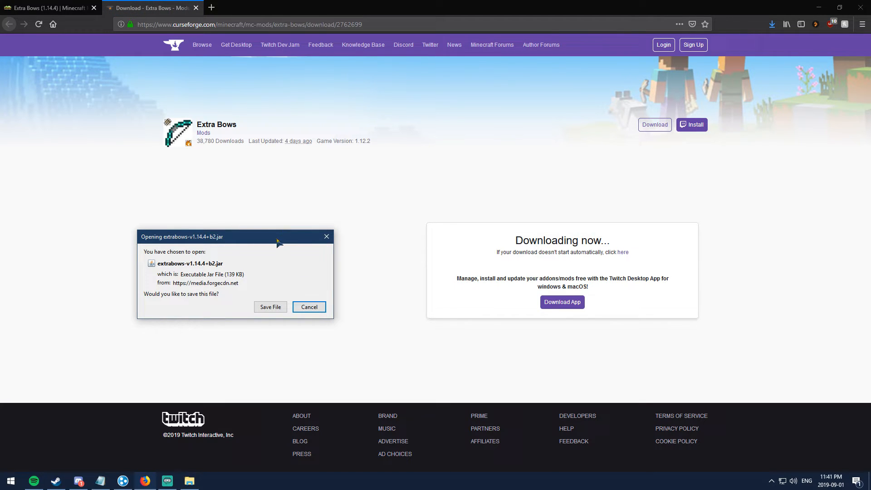
left_click_drag(277, 239, 292, 191)
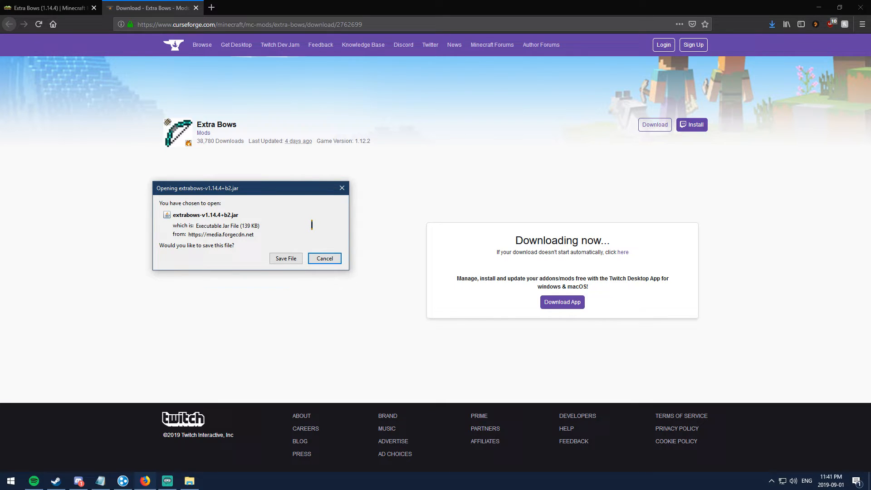
left_click(290, 258)
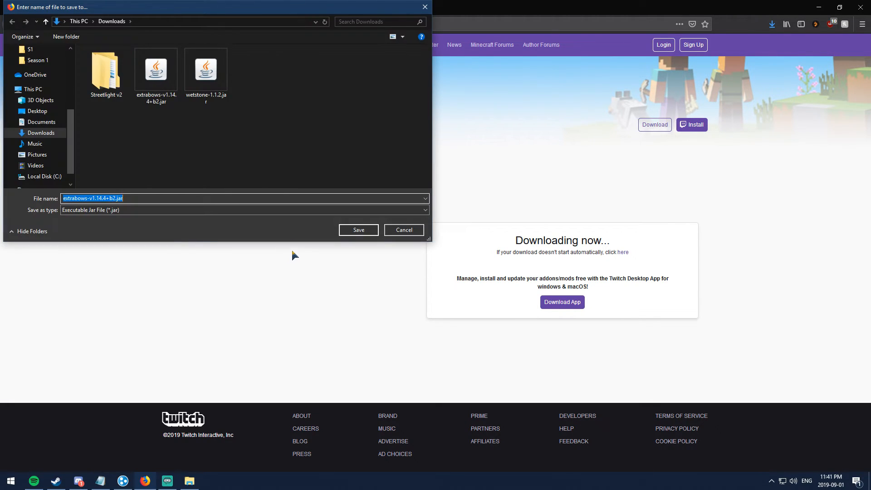
left_click_drag(172, 10, 178, 64)
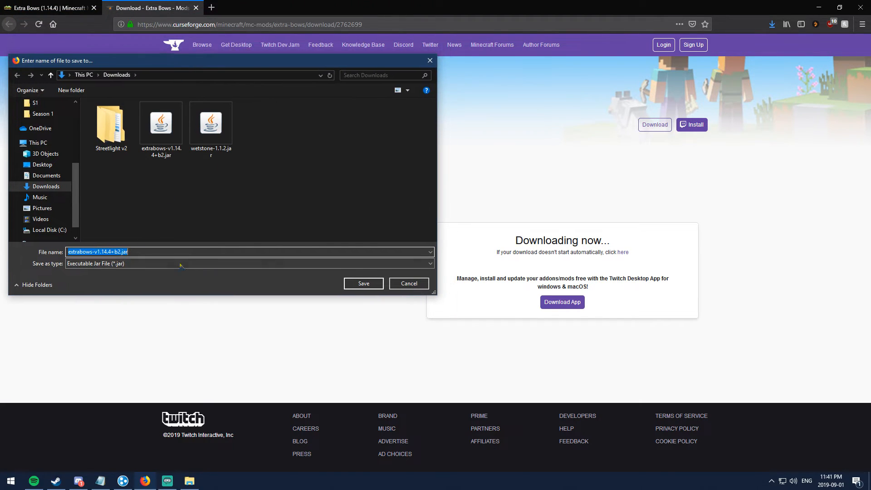
left_click(361, 286)
left_click(458, 245)
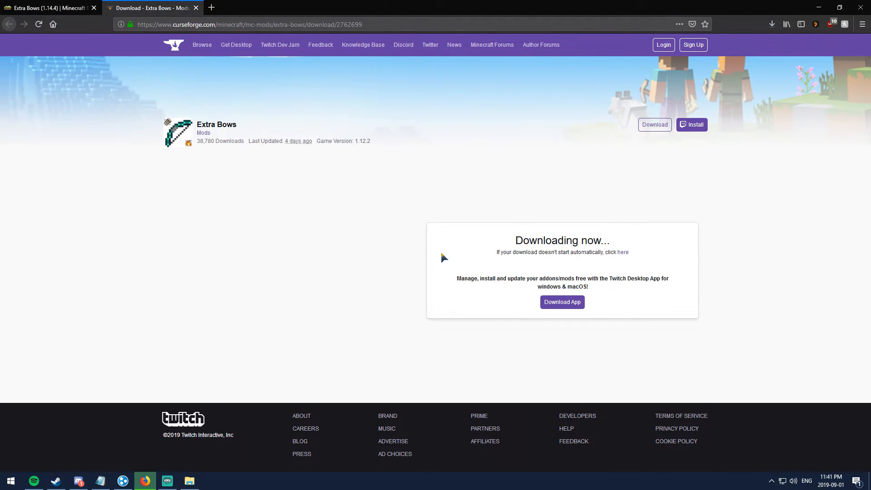
Step: Close the Extra Bows tabs and minimize Firefox
left_click(196, 7)
left_click(109, 8)
left_click(94, 7)
left_click(819, 7)
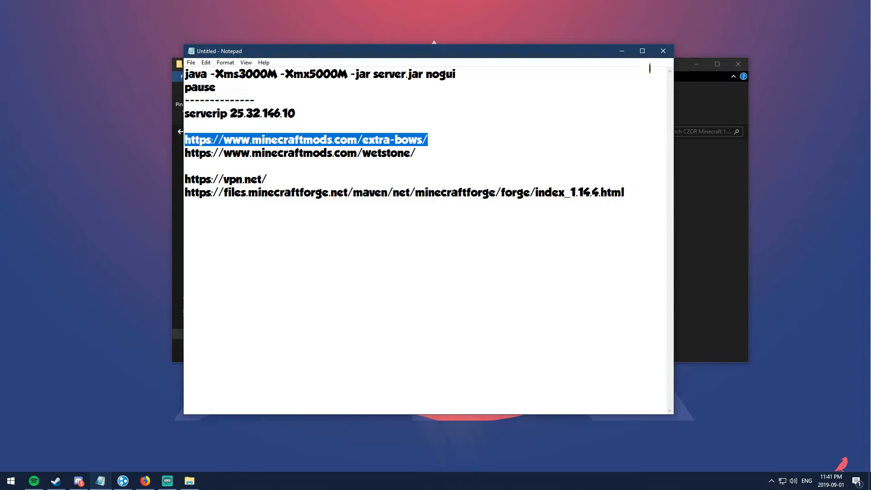
Step: Open a second File Explorer window beside the server folder window
left_click(622, 50)
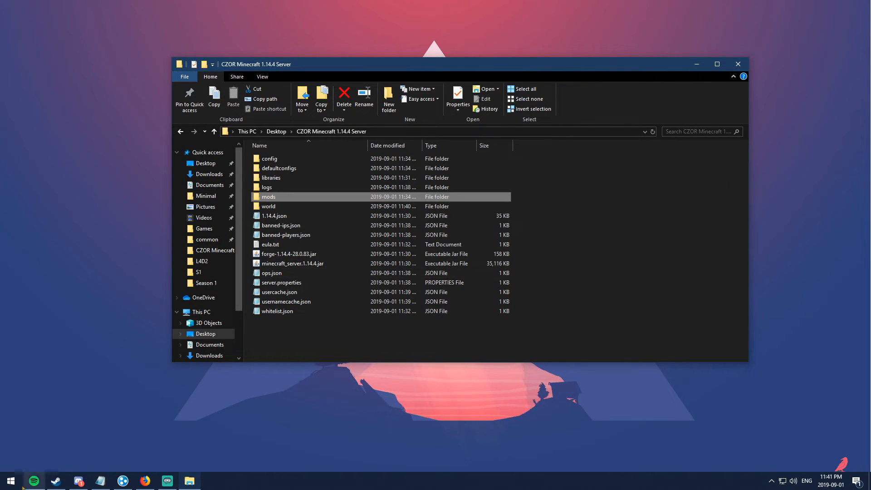
left_click(11, 481)
left_click(11, 482)
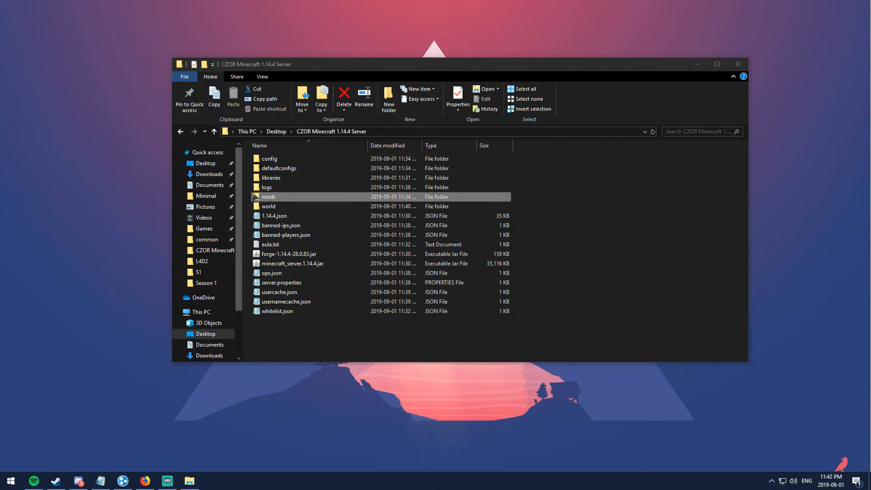
left_click_drag(338, 67, 399, 52)
left_click(2, 485)
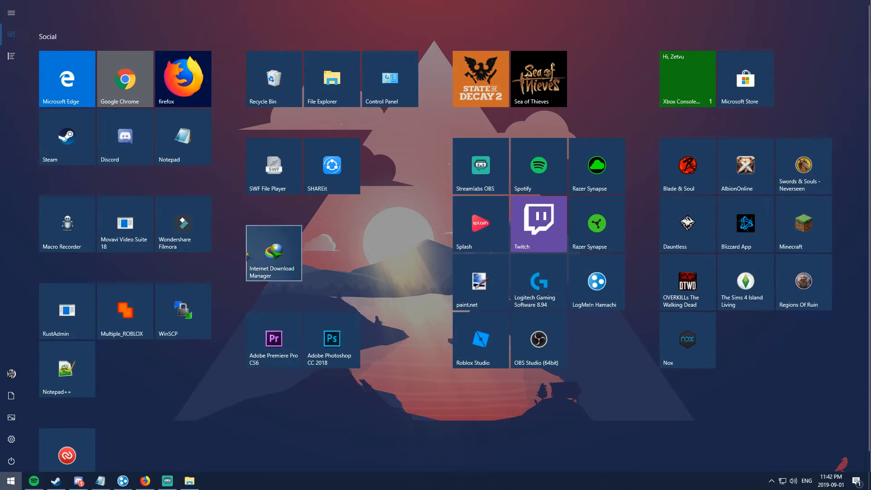
left_click(325, 78)
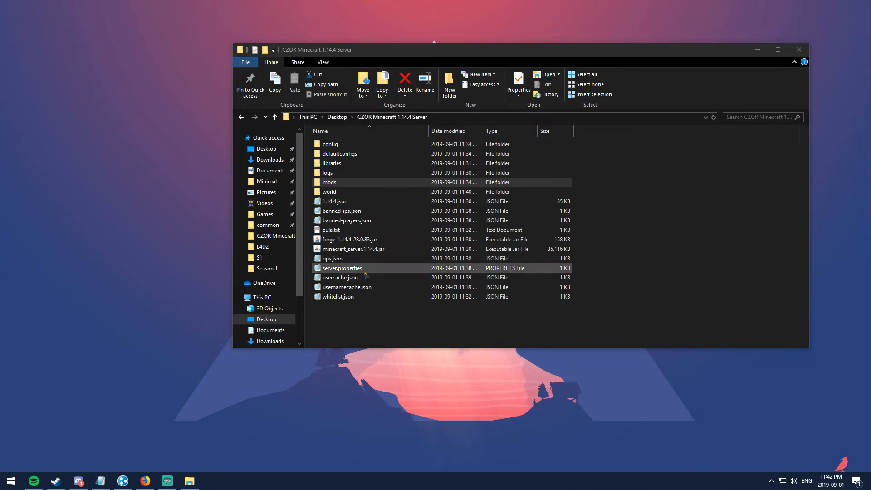
left_click_drag(434, 61, 326, 24)
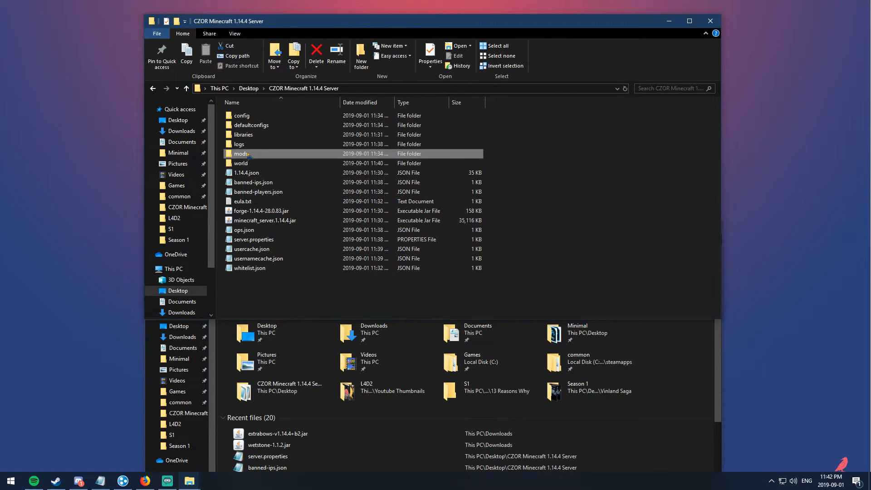
Step: Open the server's mods folder, then cut both mod jars from Downloads
double_click(241, 153)
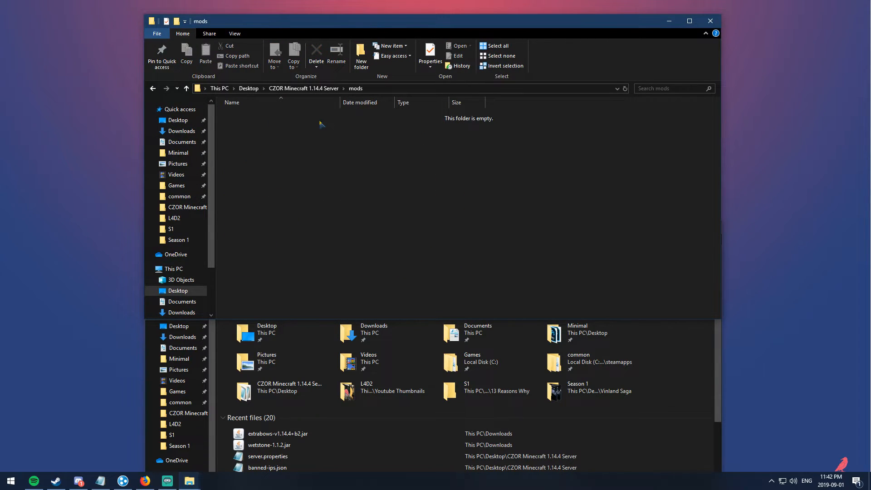
left_click(694, 406)
left_click(182, 337)
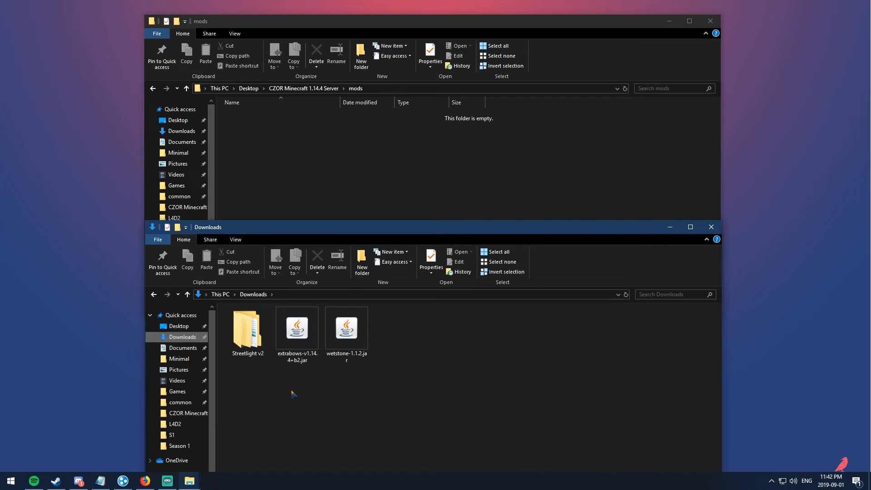
left_click_drag(293, 387, 370, 307)
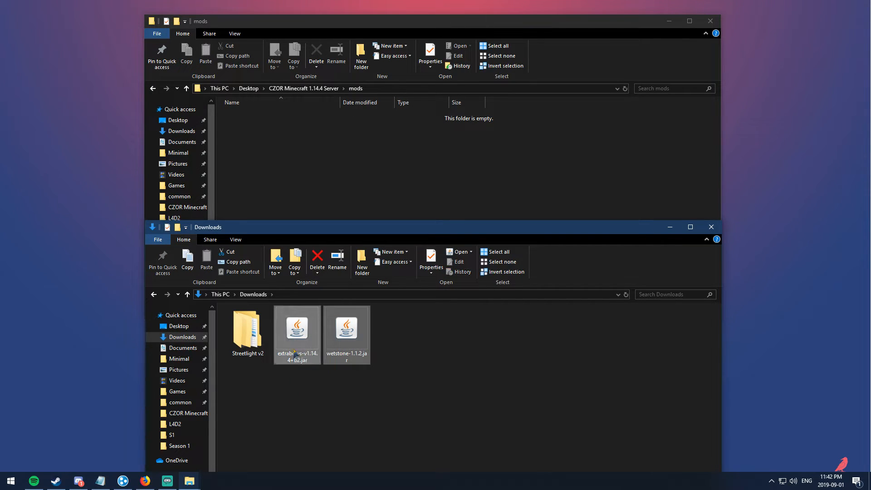
right_click(305, 335)
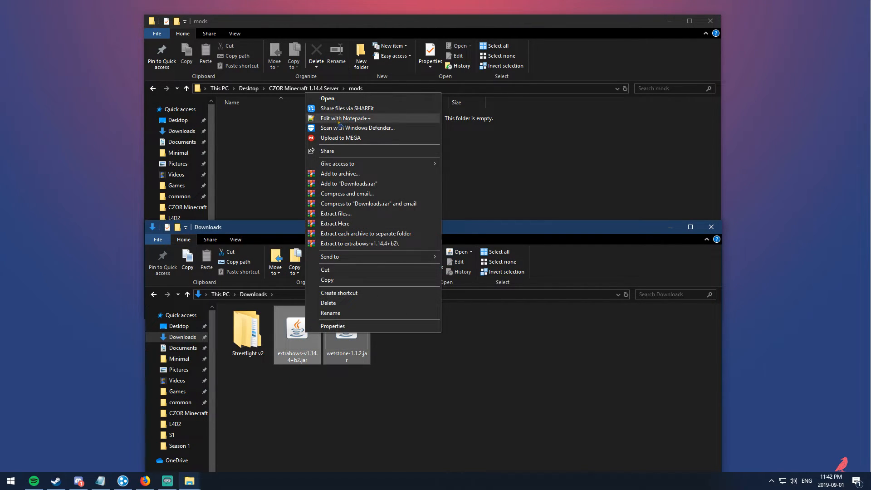
left_click(325, 270)
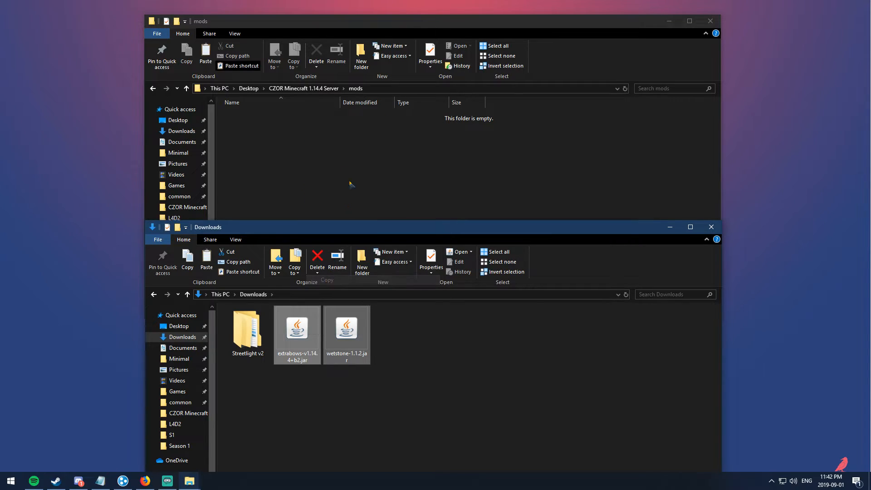
Step: Paste extrabows-v1.14.4+b2.jar and wetstone-1.1.2.jar into the server's mods folder
left_click(321, 157)
right_click(321, 159)
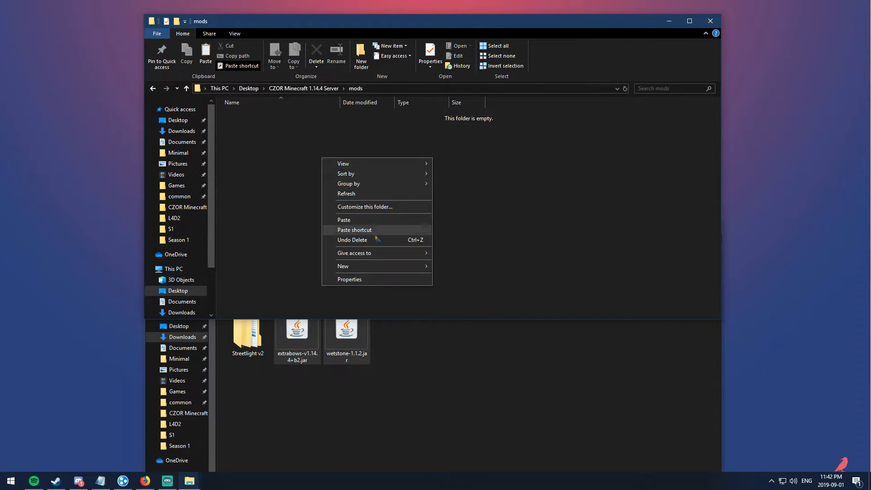
left_click(345, 220)
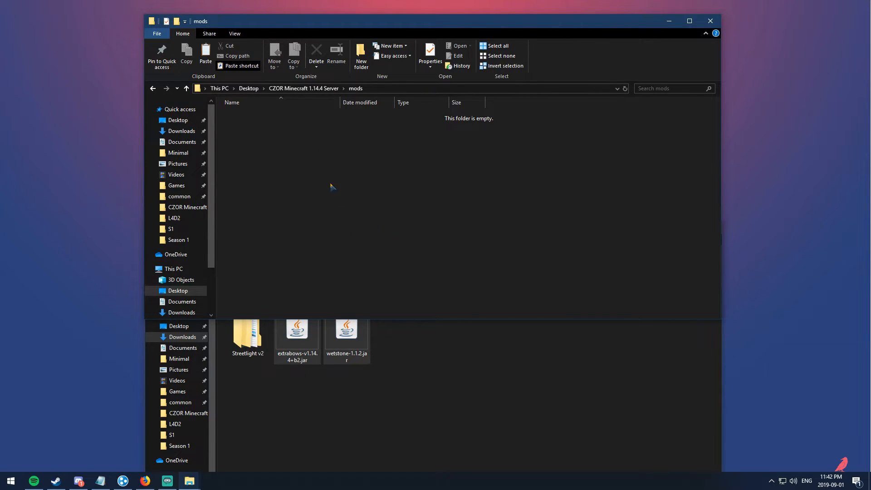
left_click(320, 164)
left_click(320, 89)
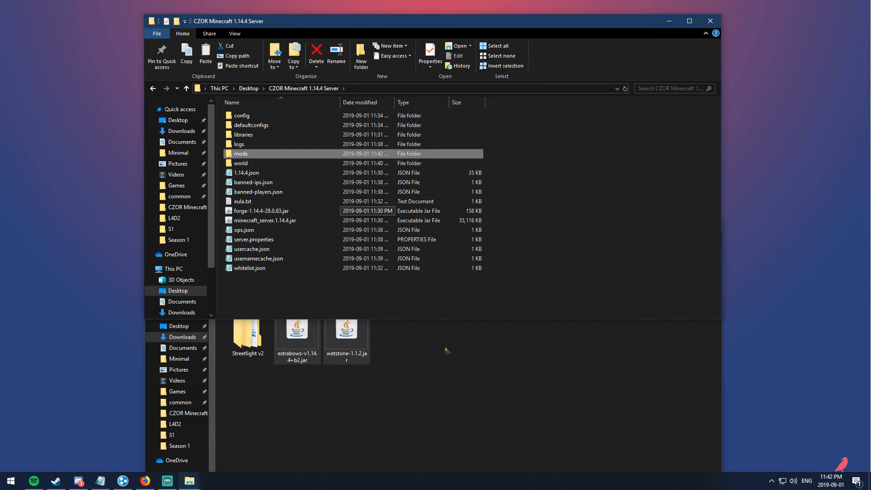
left_click(458, 365)
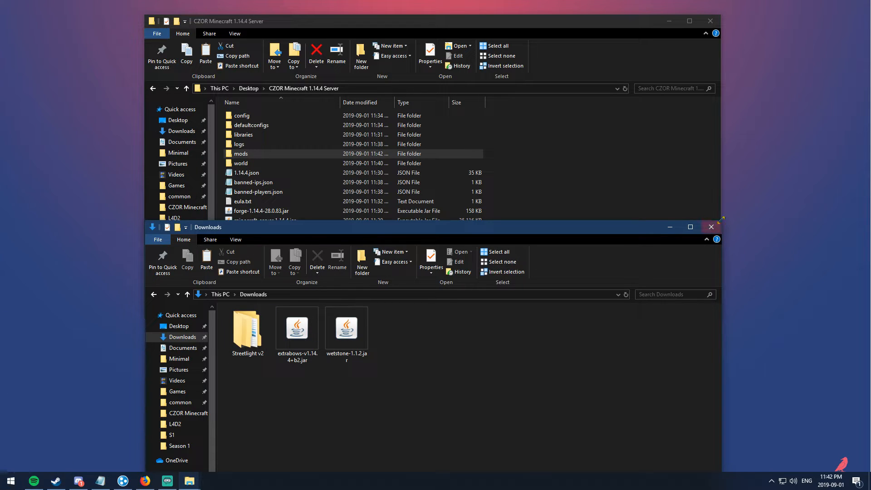
left_click(11, 481)
Step: Open the .minecraft mods folder via %appdata%
type("%")
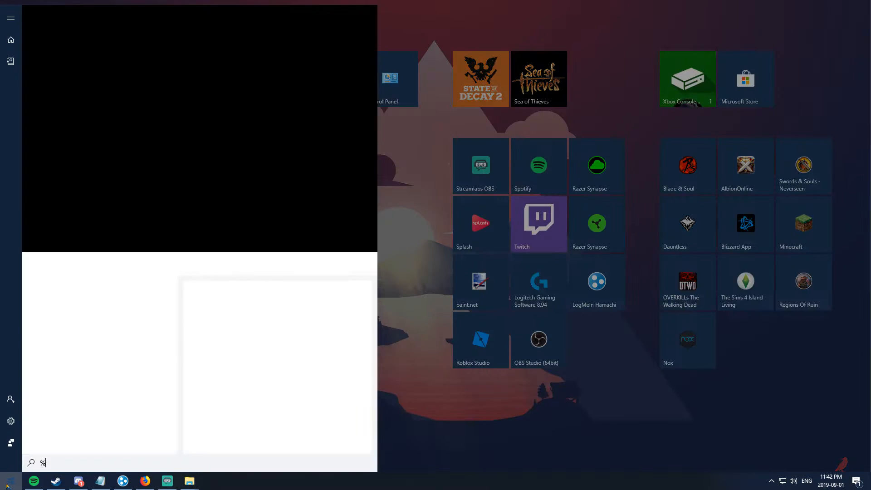
type("appdata%")
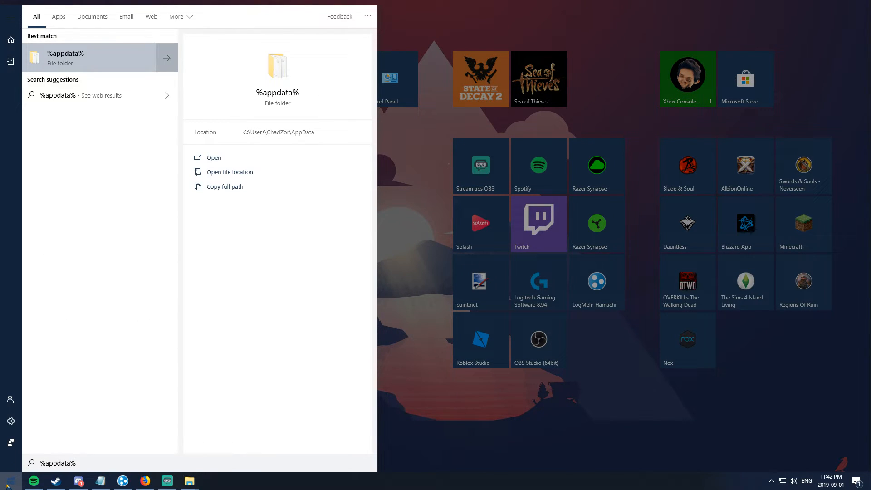
key("Return")
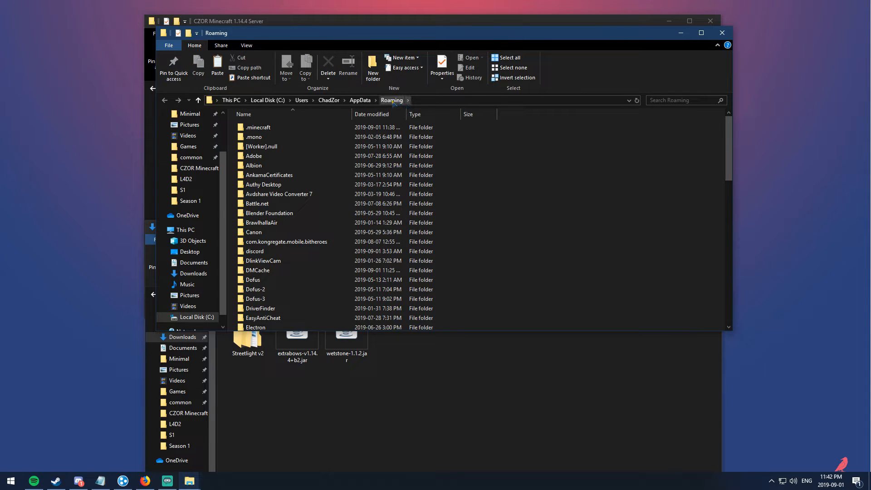
double_click(269, 129)
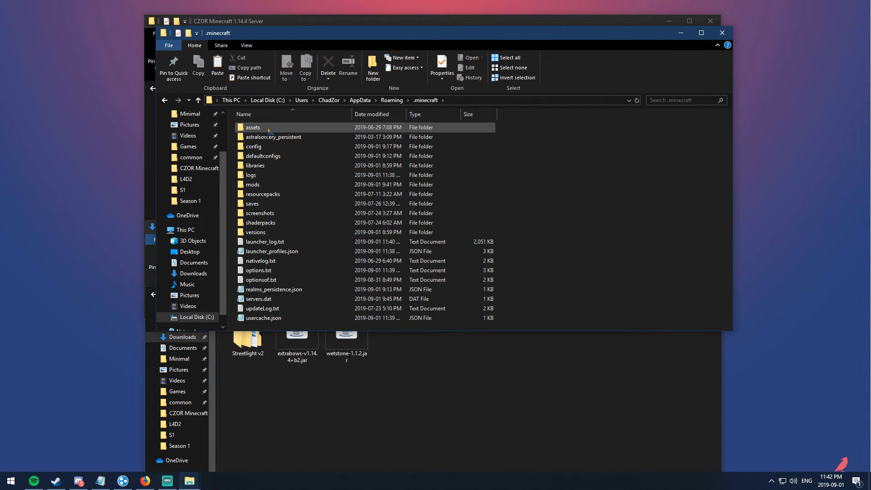
double_click(272, 184)
Step: Replace the old mod files with the Extra Bows and Wetstone jars, then close the window
left_click_drag(333, 193, 259, 140)
key("Delete")
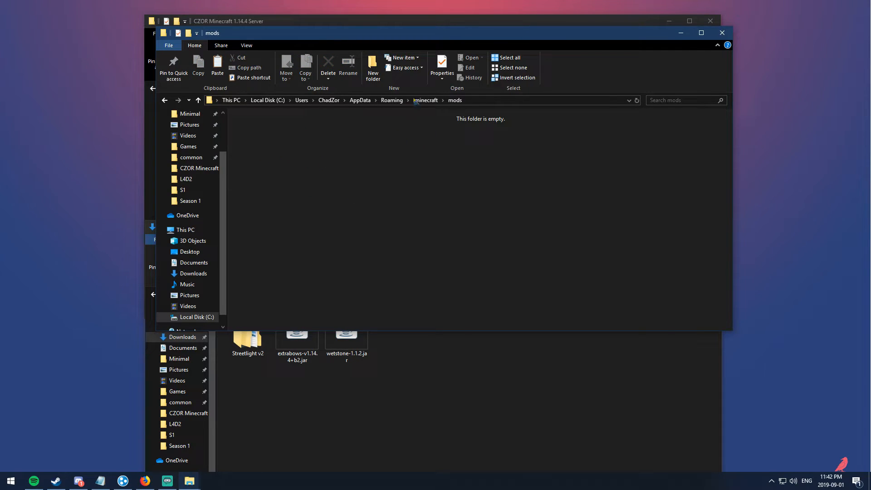
right_click(350, 170)
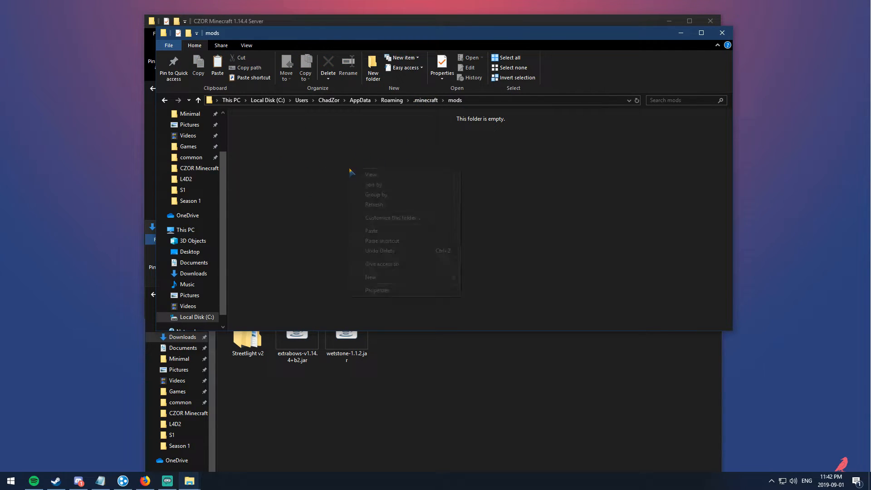
left_click(371, 231)
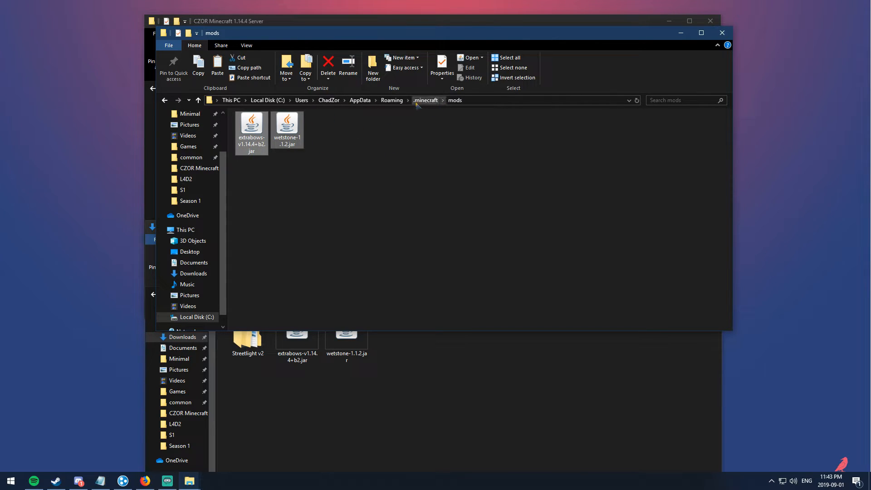
left_click(722, 33)
left_click_drag(445, 238, 440, 168)
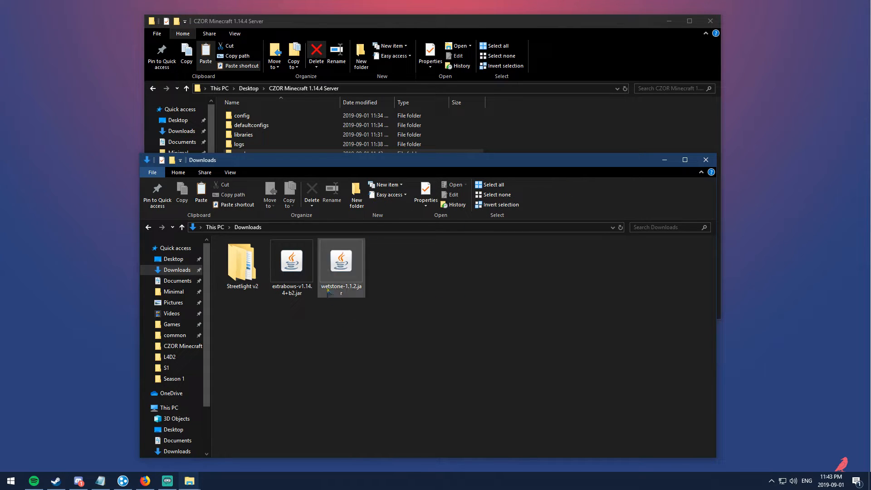
Step: Close Downloads and launch Minecraft with the forge 1.14.4 profile
left_click(712, 161)
left_click(278, 211)
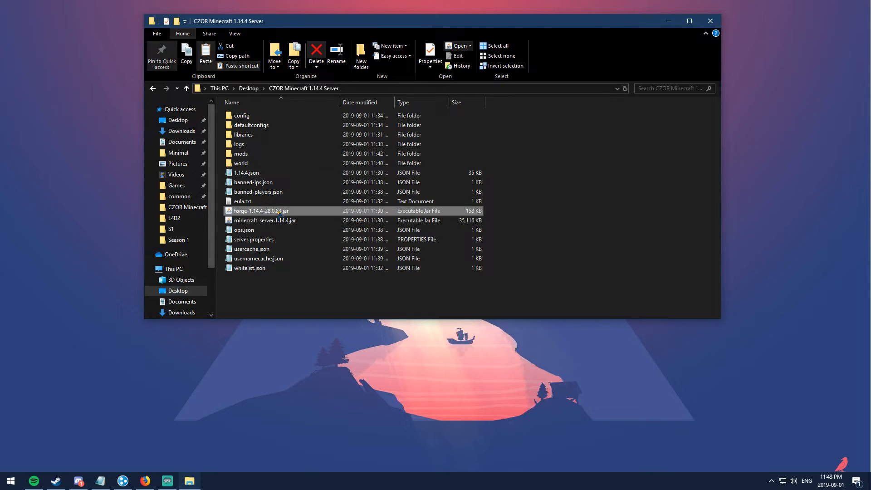
key("super")
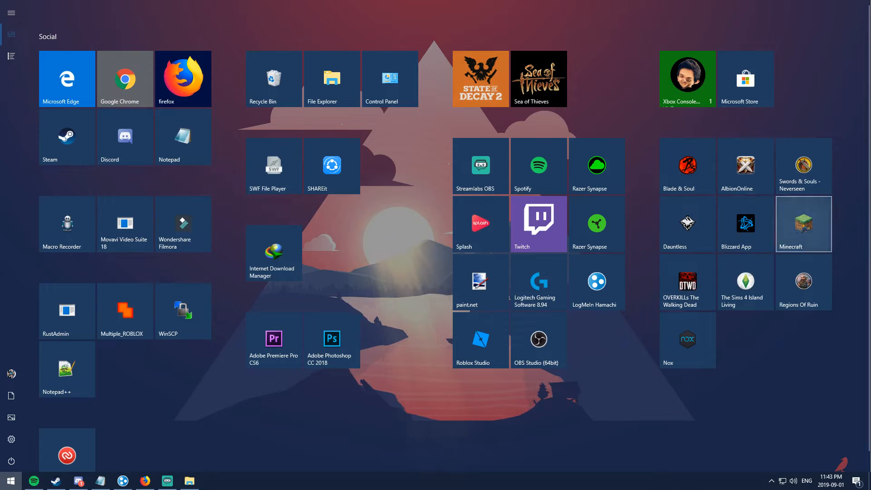
left_click(804, 223)
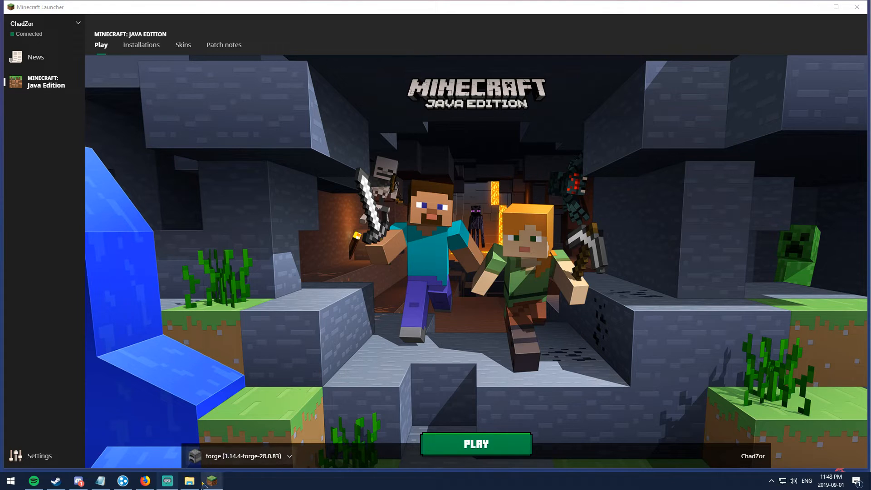
mouse_move(209, 487)
left_click(474, 444)
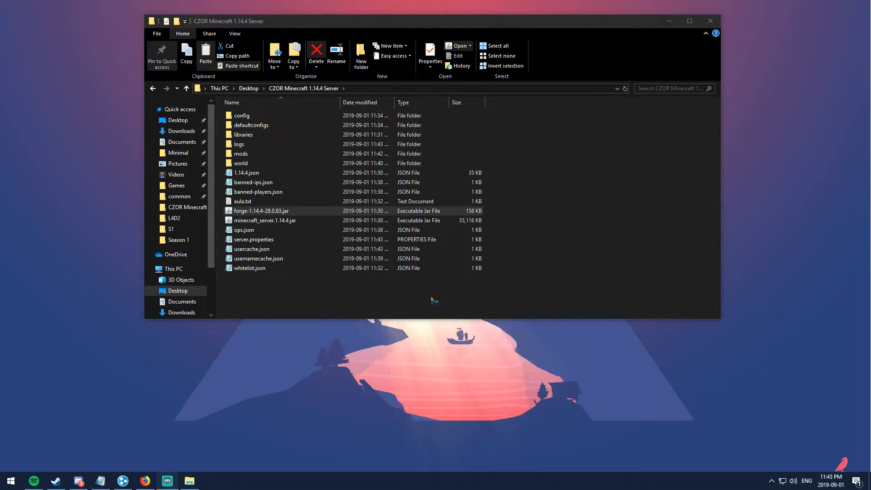
Step: Locate the new crash-reports folder in the server folder
mouse_move(421, 128)
left_mouse_down()
mouse_move(431, 126)
mouse_move(422, 132)
left_mouse_up()
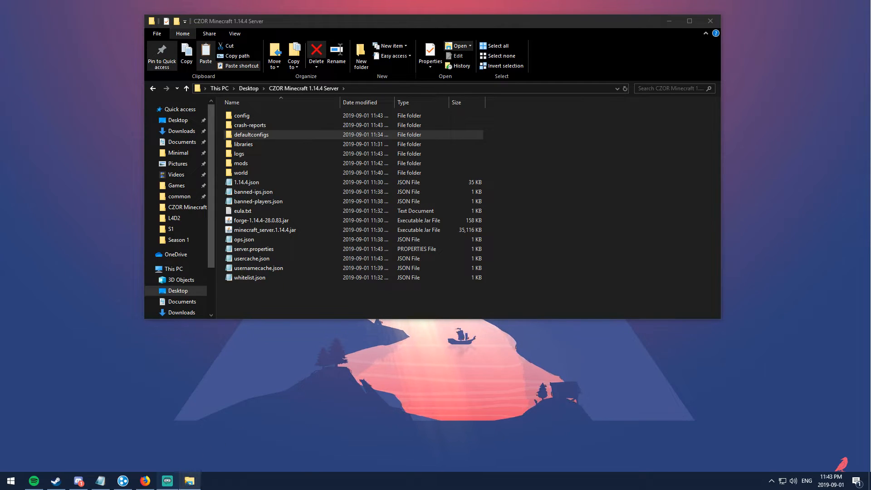
mouse_move(189, 481)
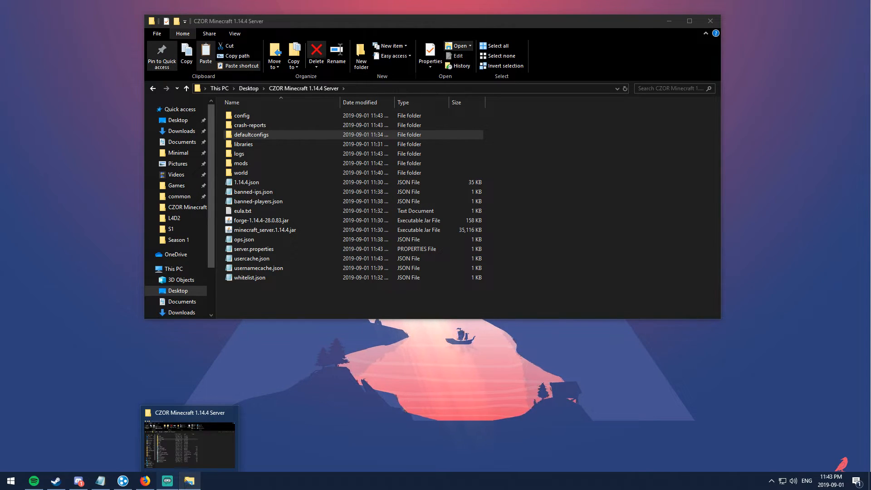
left_click(550, 235)
mouse_move(168, 484)
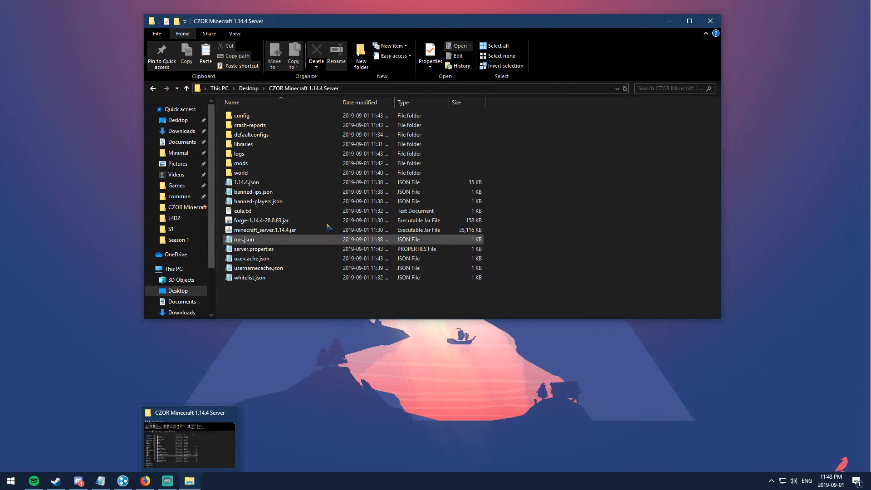
left_click(261, 127)
Step: Read crash-2019-09-01_23.43.42-server.txt in Notepad, then close it and return to the server folder
double_click(262, 129)
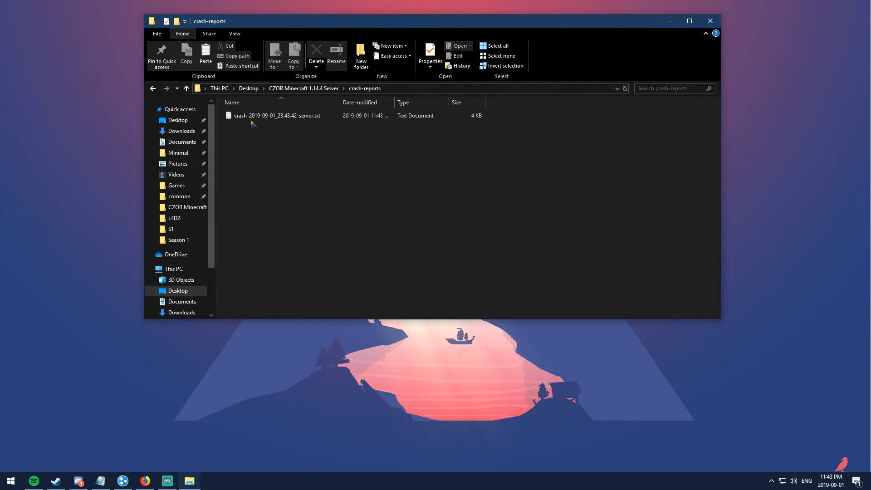
left_click(252, 119)
double_click(253, 121)
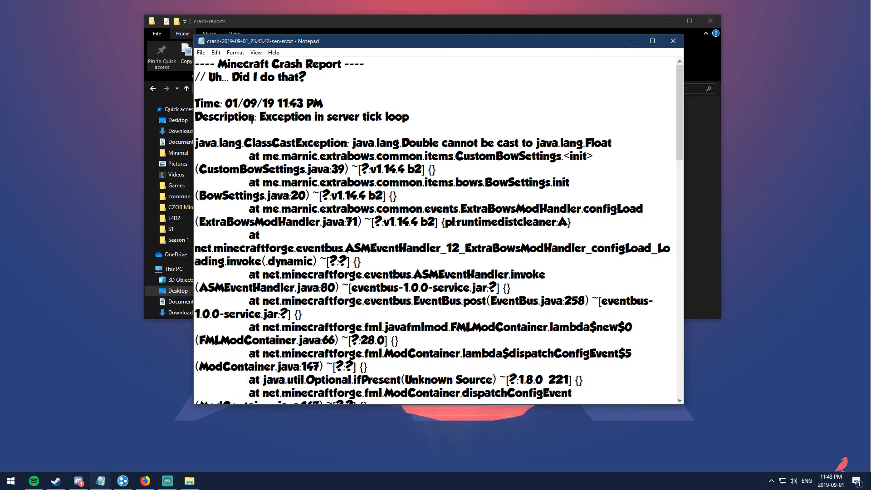
scroll(326, 154, "down", 3)
scroll(326, 154, "up", 3)
left_click(673, 41)
left_click(152, 89)
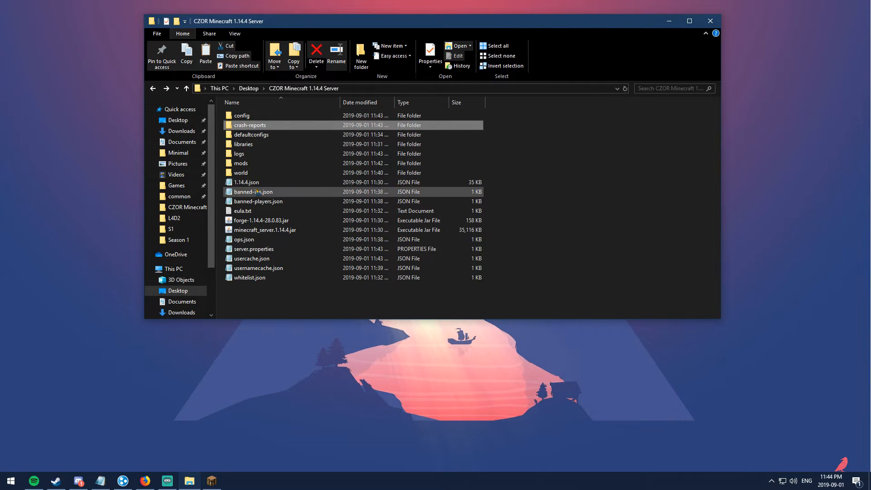
Step: Check that the server's mods folder holds the extrabows and wetstone jars
left_click(267, 222)
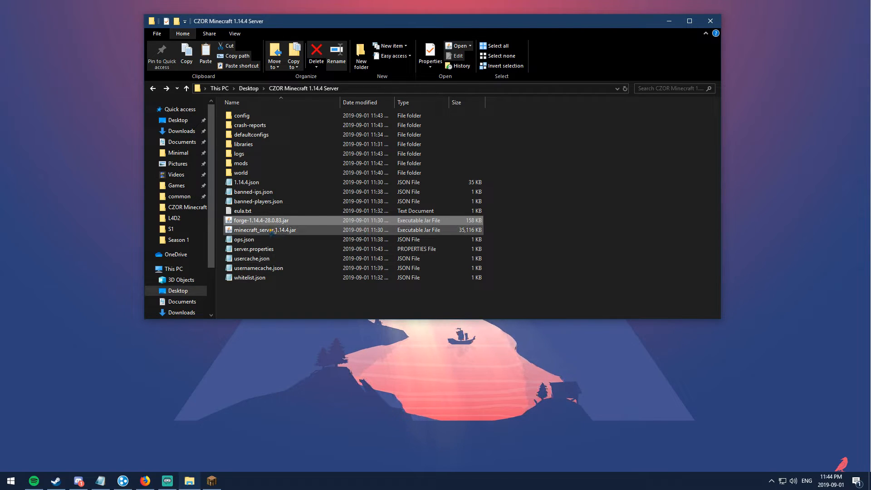
left_click_drag(263, 222, 254, 166)
double_click(254, 166)
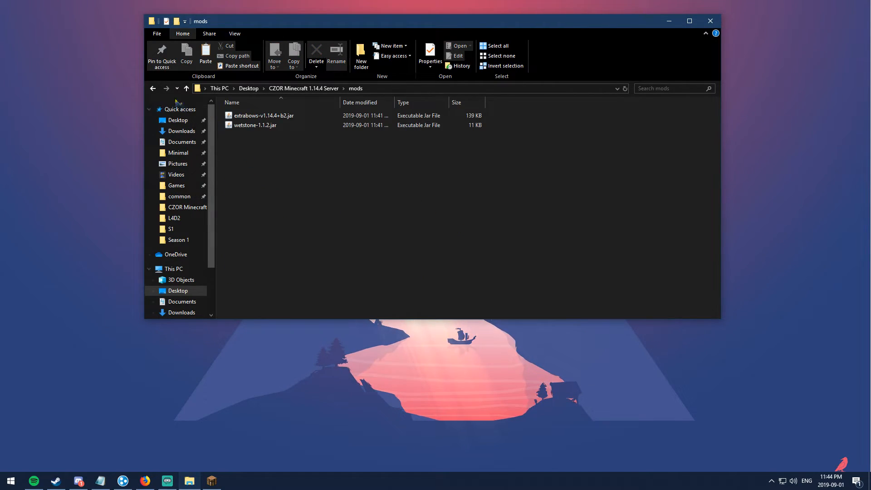
left_click(153, 89)
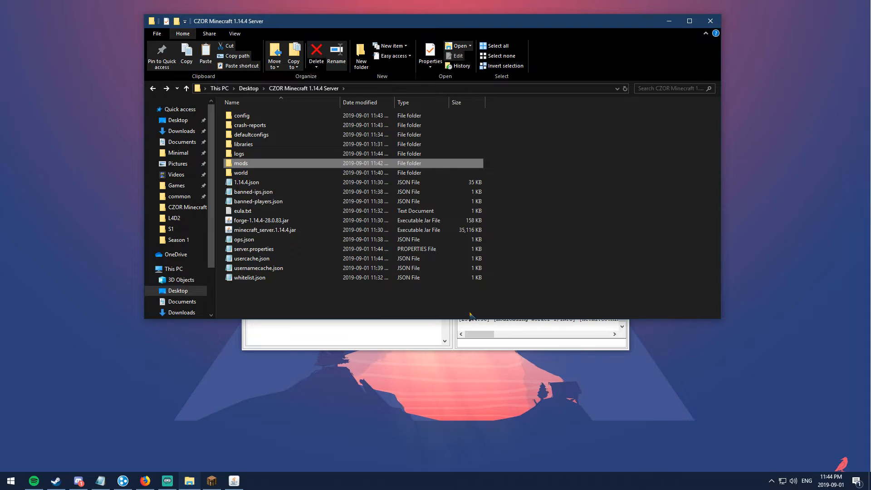
Step: Reposition the running modded server's console window on screen
left_click_drag(425, 128, 427, 108)
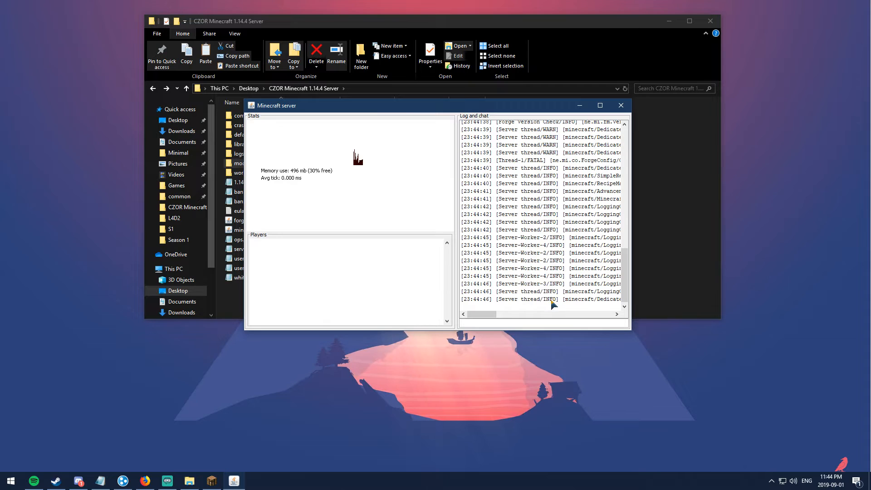
left_click_drag(411, 109, 396, 118)
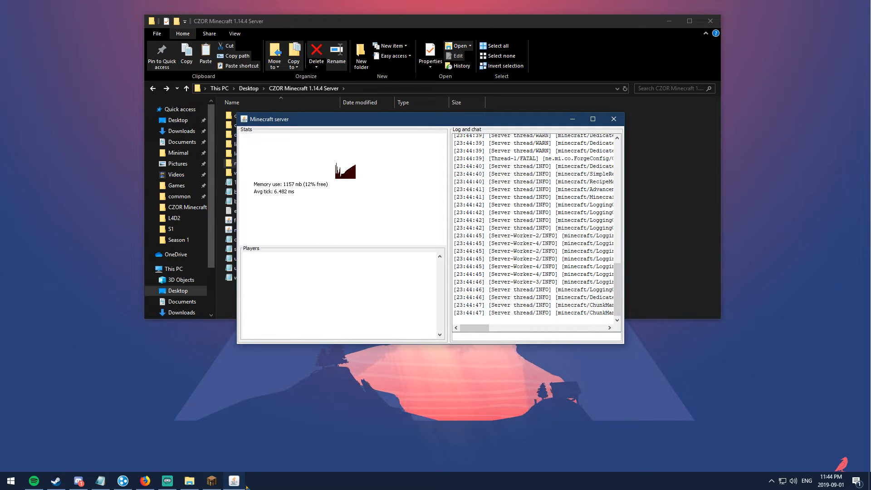
mouse_move(393, 121)
left_mouse_down()
mouse_move(494, 131)
mouse_move(400, 147)
mouse_move(386, 132)
left_mouse_up()
mouse_move(217, 486)
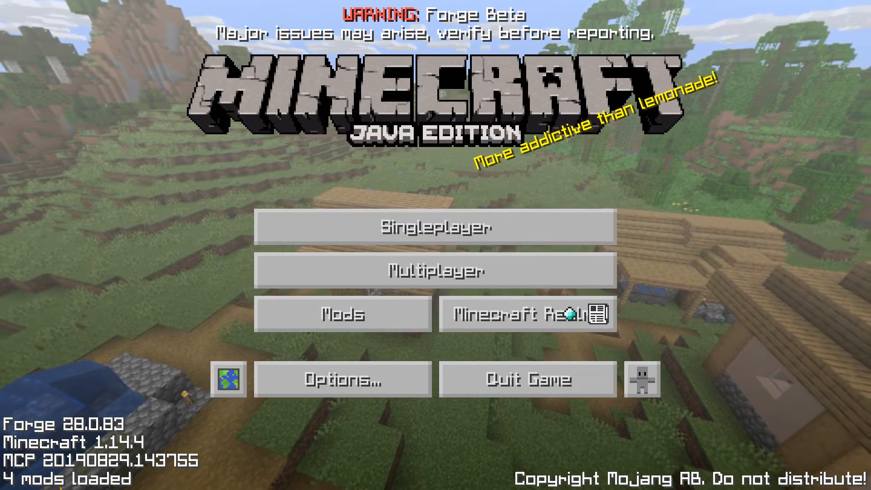
Step: Confirm Extra Bows and Wetstone appear in Minecraft's loaded mods list
left_click(316, 317)
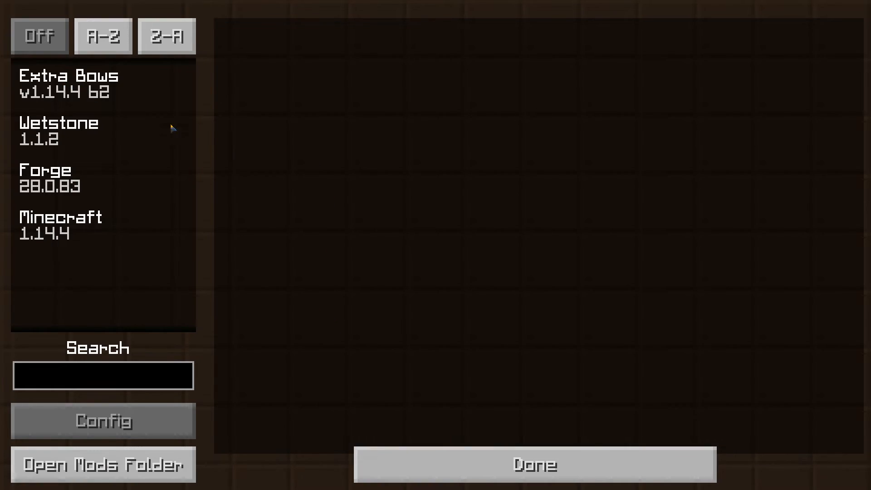
left_click(436, 460)
left_click(345, 312)
left_click(55, 105)
left_click(58, 134)
key("Escape")
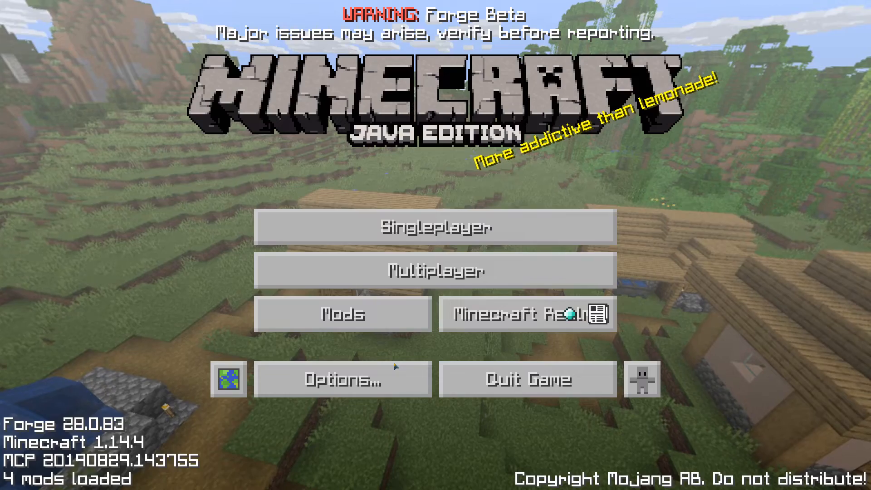
Step: Join the Hamachi server through Multiplayer Direct Connect using the entered IP
left_click(369, 266)
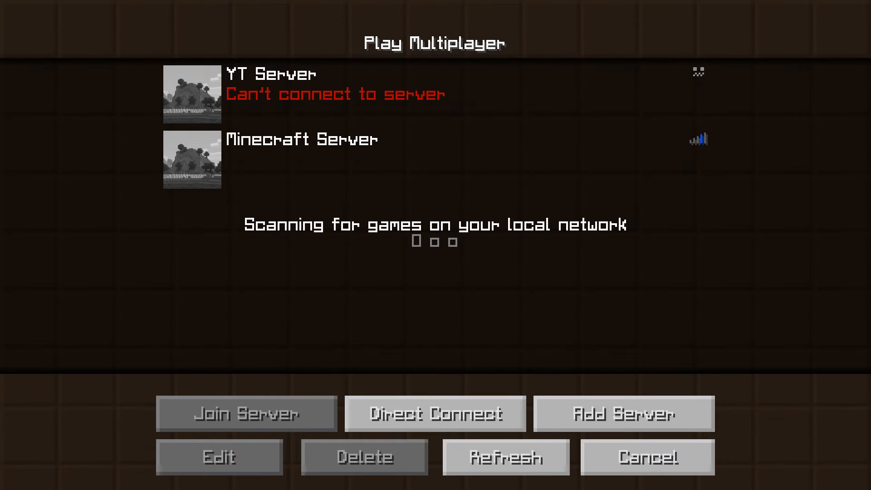
left_click(435, 413)
key("Tab")
key("Return")
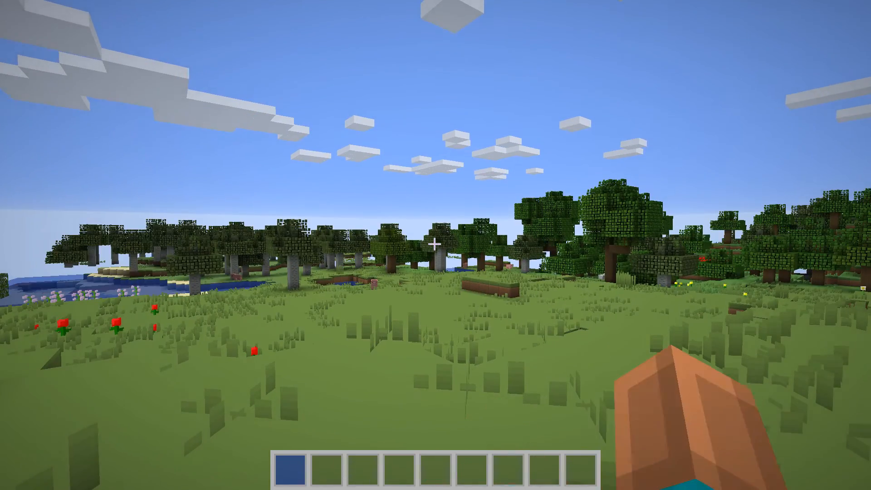
Step: Search 'wet' in the creative inventory and put Wetstone in hotbar slot 1
key("e")
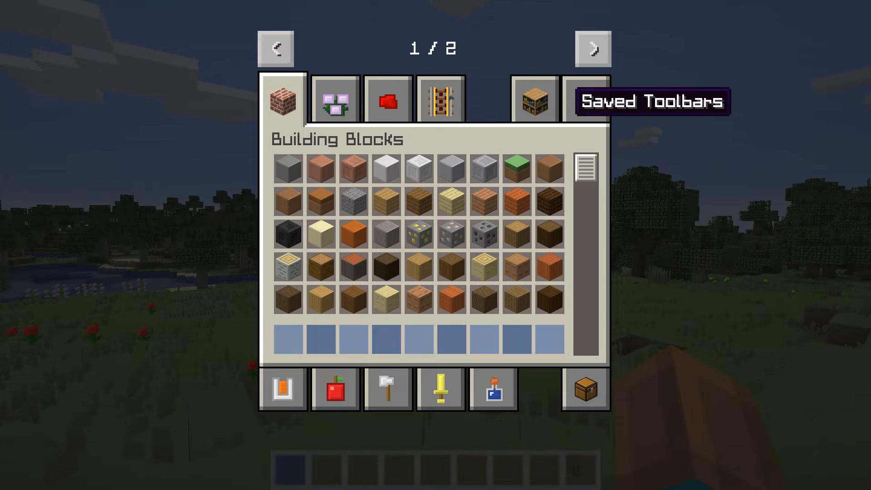
left_click(590, 98)
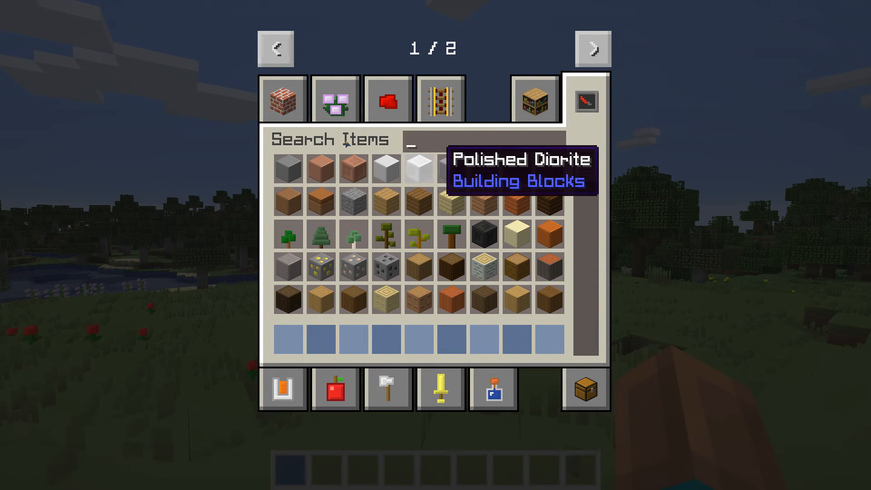
type("wet")
left_click(319, 169)
left_click(288, 338)
Step: Search 'bow' and put the Stone Bow and Emerald Bow in hotbar slots 2 and 3
key("BackSpace")
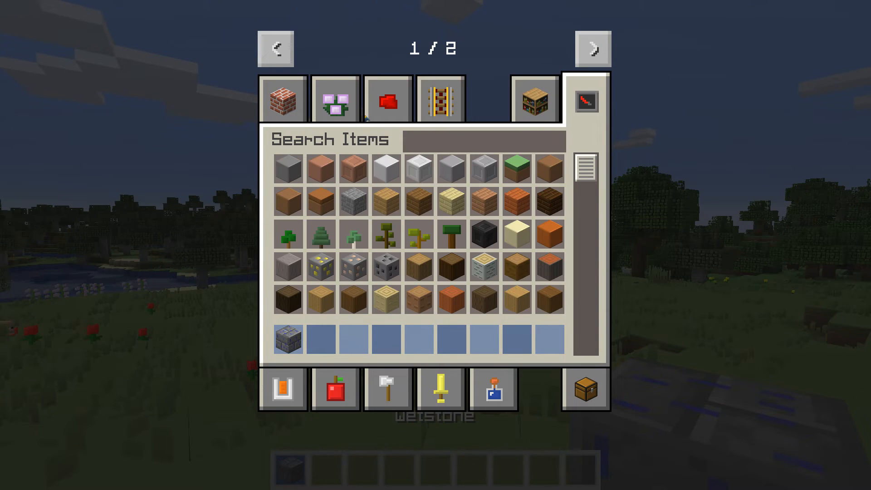
type("bow")
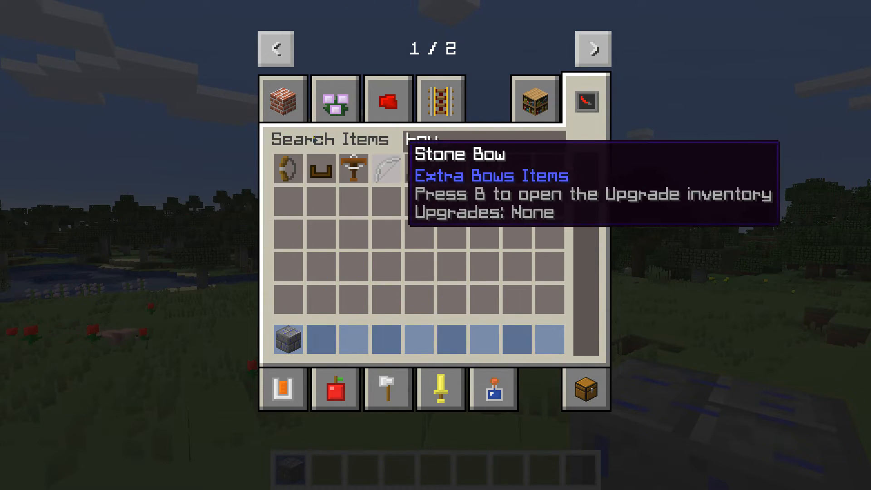
left_click(392, 168)
left_click(353, 339)
left_click(517, 168)
left_click(386, 339)
Step: Place and break a Wetstone block, shoot the pig with both bows, then disconnect
key("Escape")
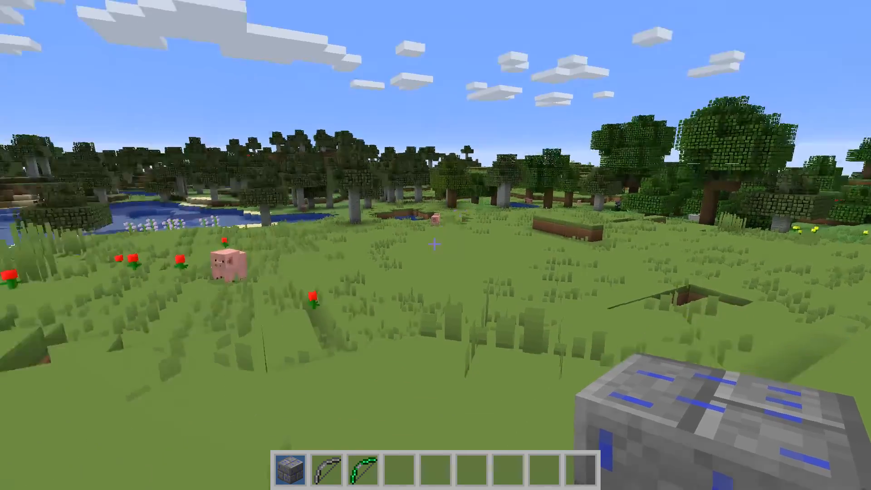
right_click(434, 244)
left_click(434, 244)
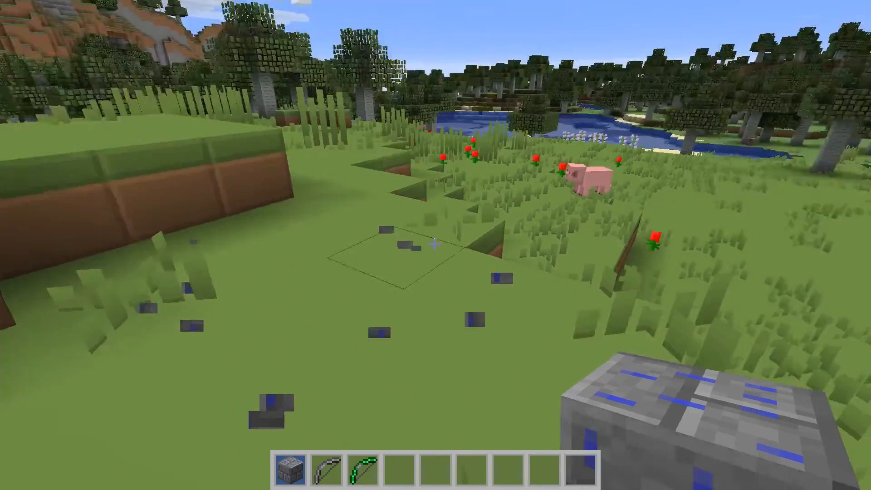
key("2")
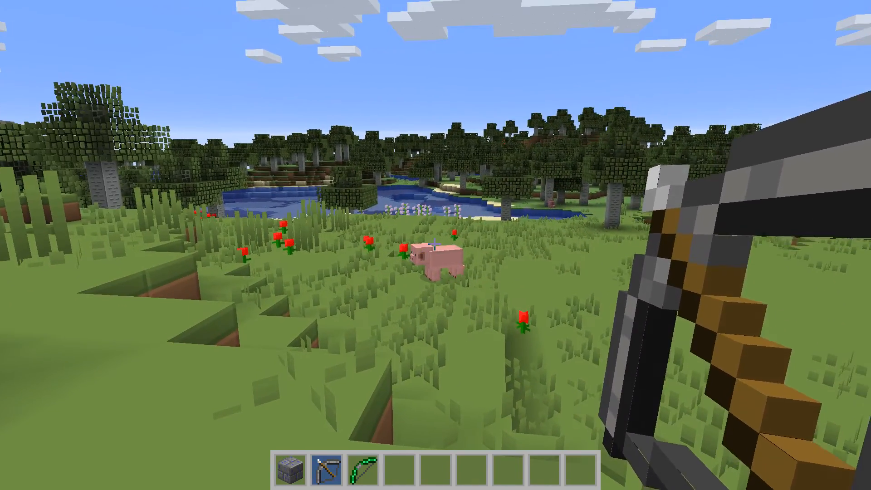
right_click(434, 244)
key("3")
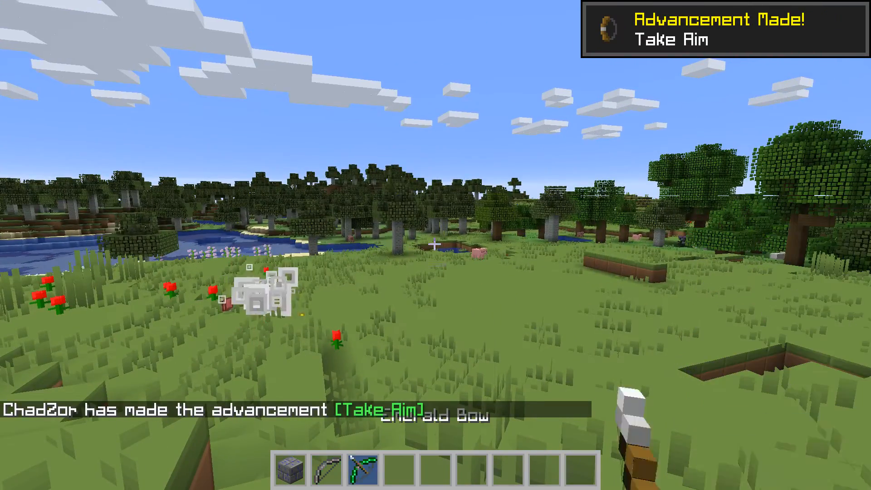
right_click(434, 245)
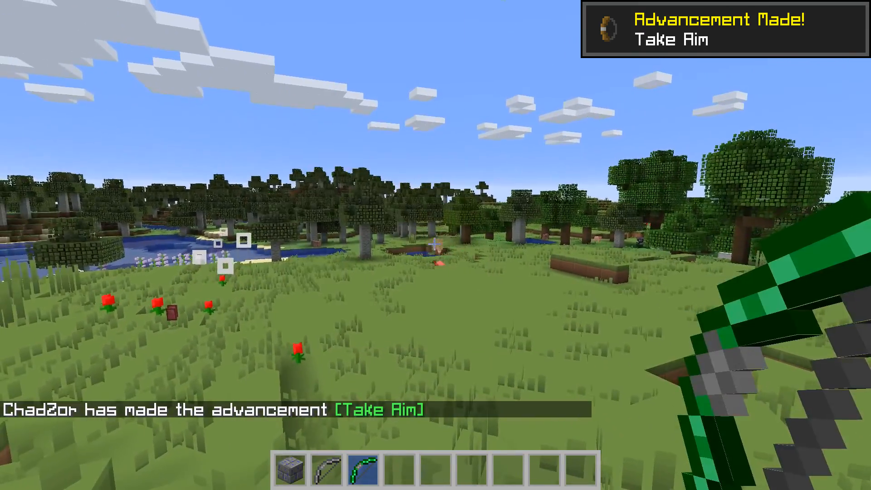
key("s")
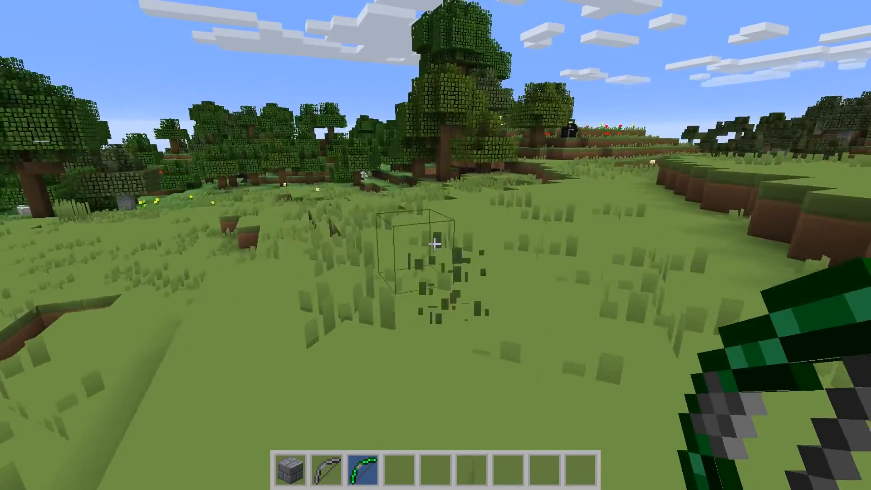
key("Escape")
left_click(363, 329)
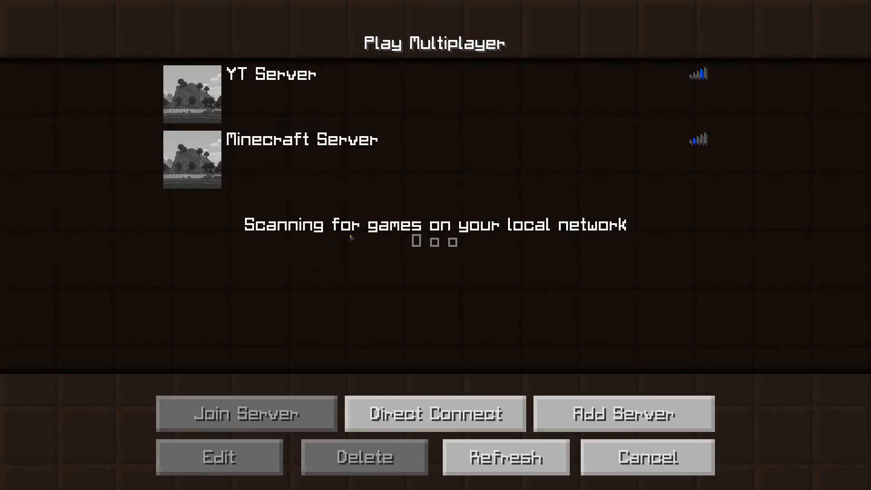
Step: Quit Minecraft and shut down the server with the 'stop' console command
left_click(630, 450)
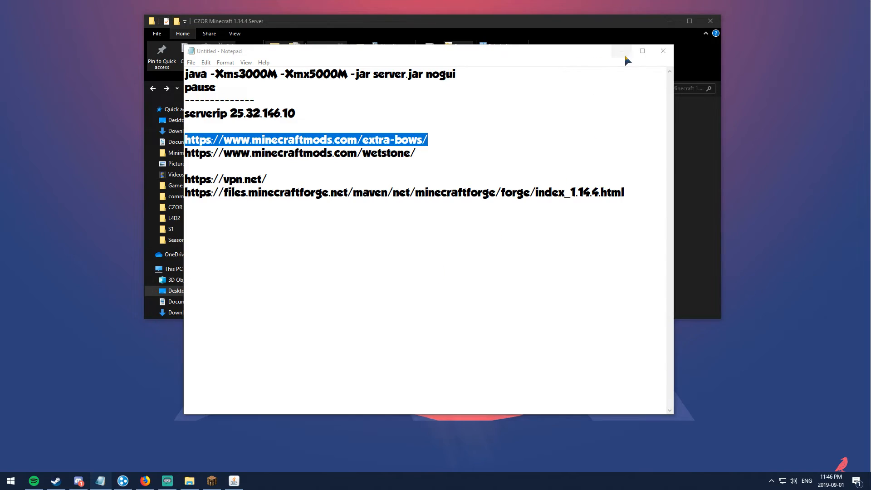
left_click(623, 50)
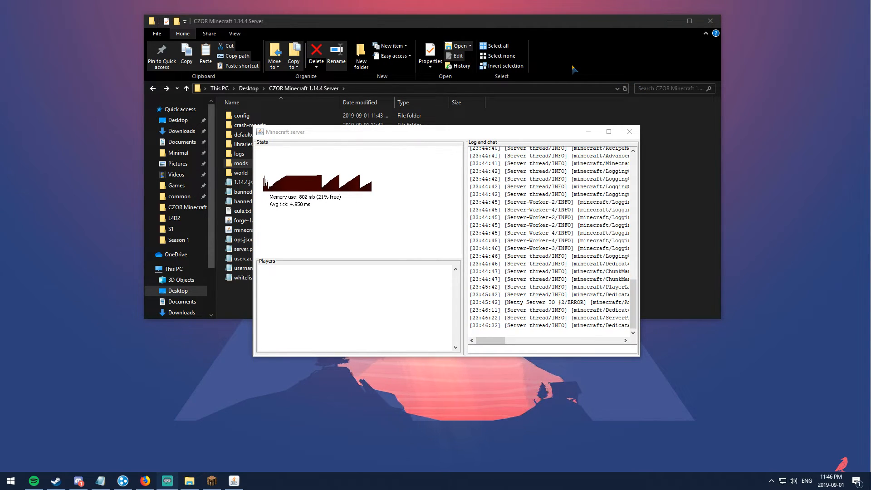
left_click(528, 349)
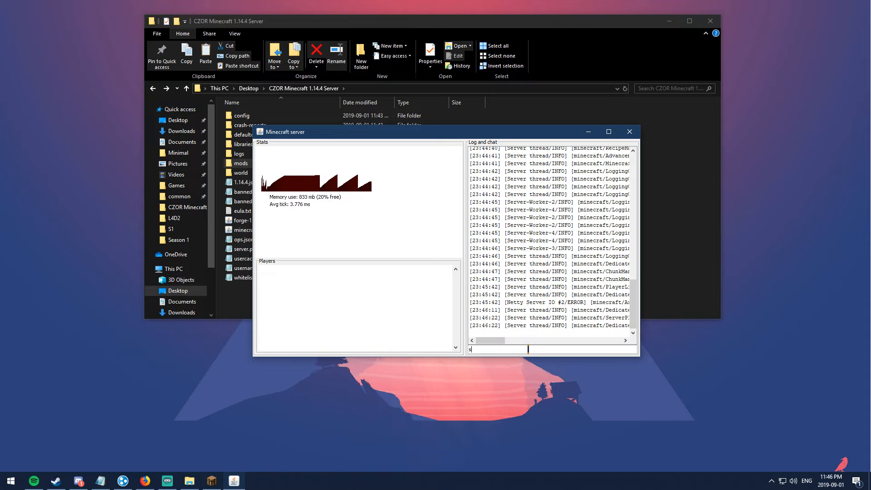
type("stop")
key("Return")
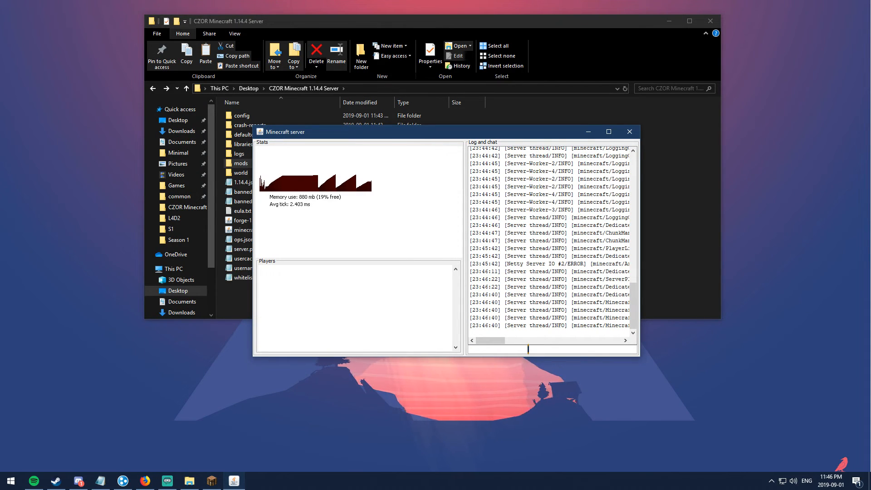
Step: Bring up the New submenu on empty space in the server folder
left_click(510, 267)
right_click(568, 177)
left_click(517, 170)
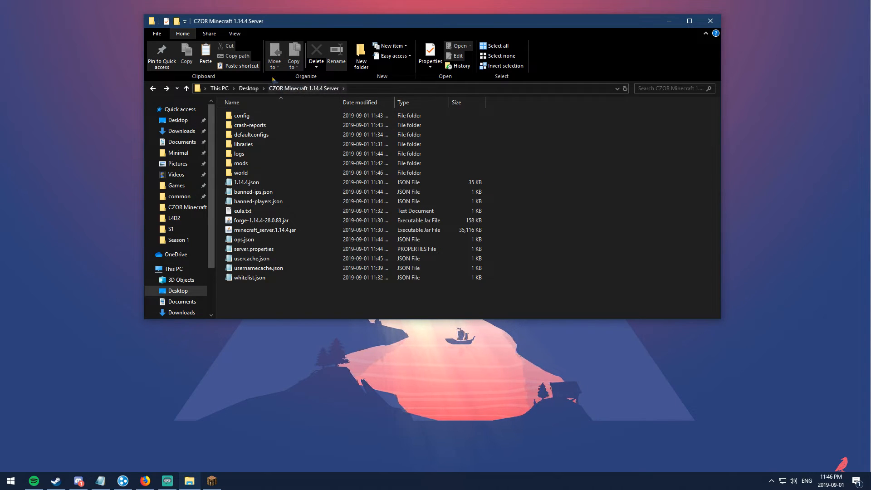
right_click(571, 153)
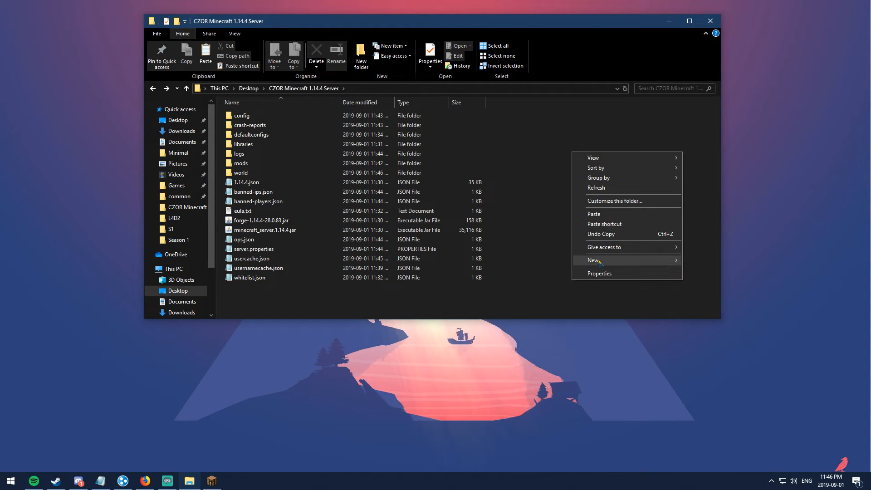
mouse_move(604, 261)
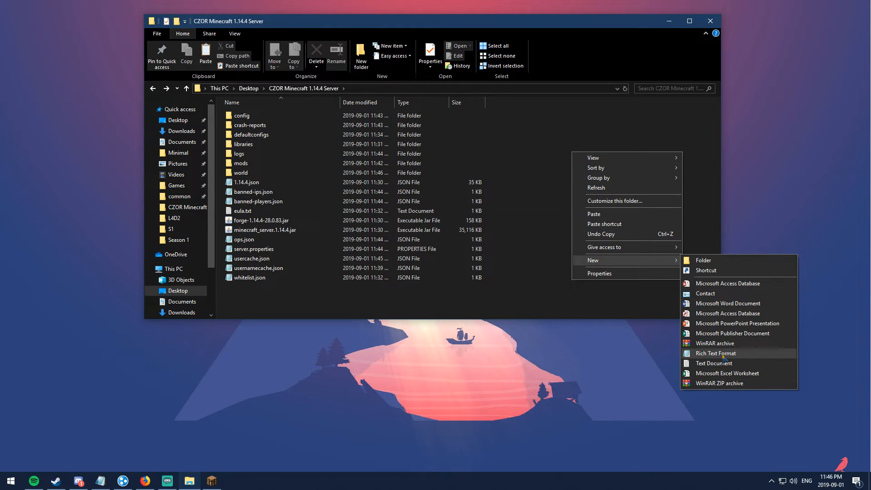
Step: Create New Rich Text Document.rtf, open it in Notepad and clear its contents
left_click(723, 354)
left_click(292, 258)
double_click(290, 239)
key("BackSpace")
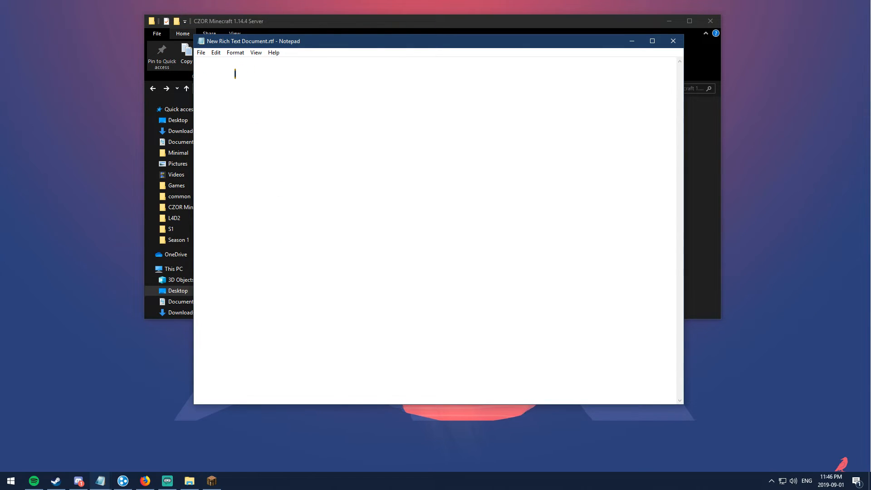
Step: Copy the java launch command and pause lines from Untitled notes into the new document
mouse_move(100, 480)
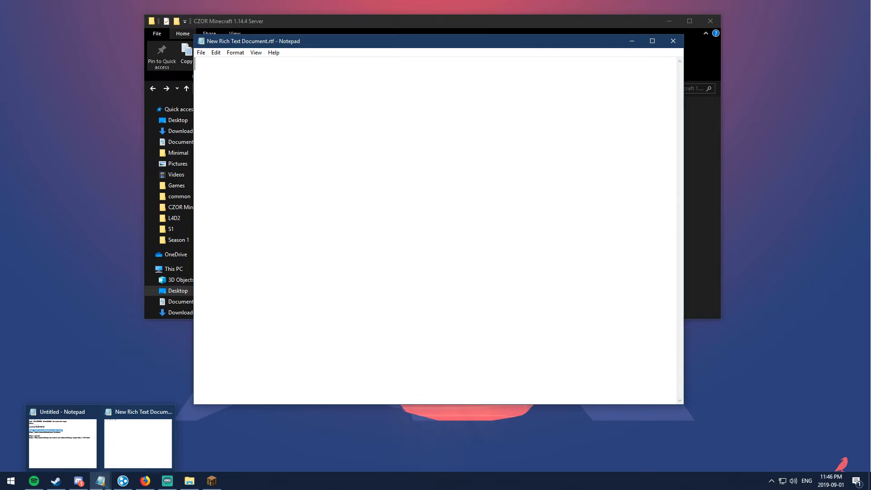
left_click(68, 446)
left_click_drag(456, 75, 384, 76)
left_click(247, 92)
left_click_drag(203, 83, 176, 78)
key("ctrl+c")
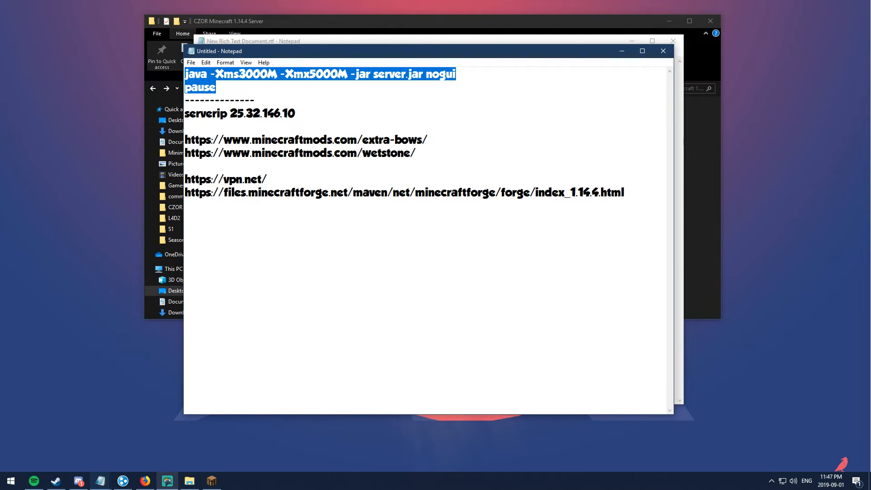
left_click(696, 257)
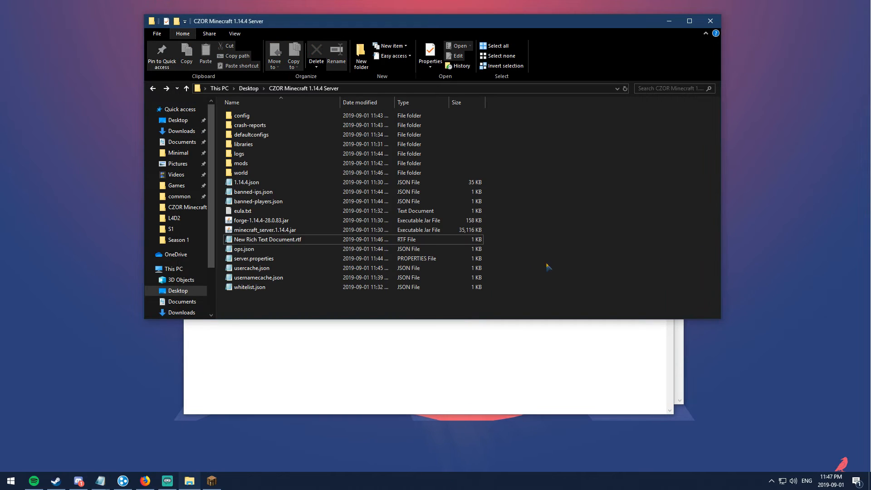
left_click(284, 346)
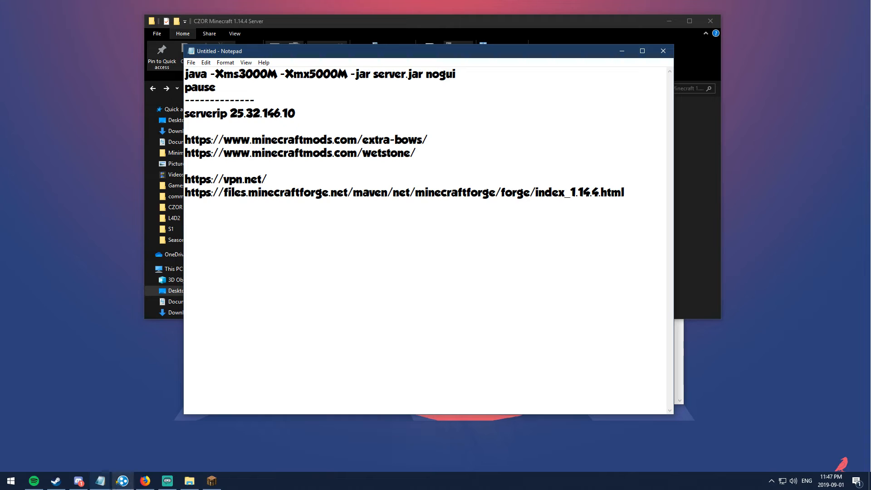
mouse_move(108, 484)
left_click(138, 443)
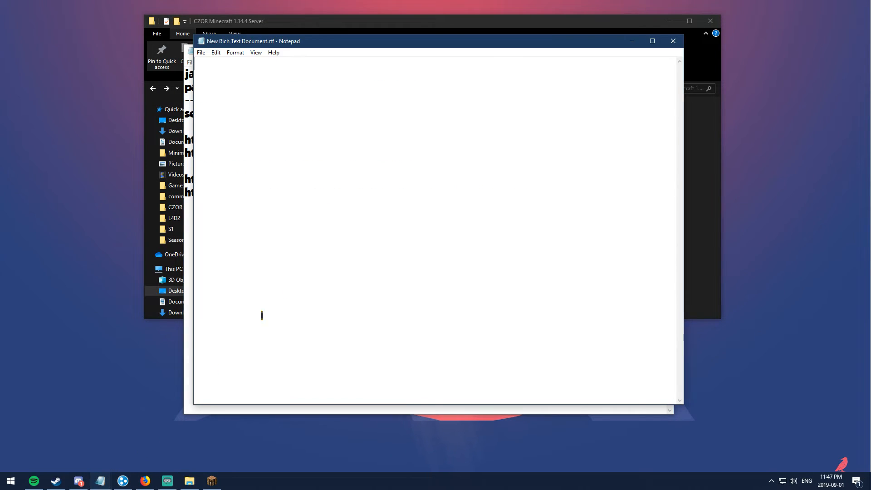
key("ctrl+v")
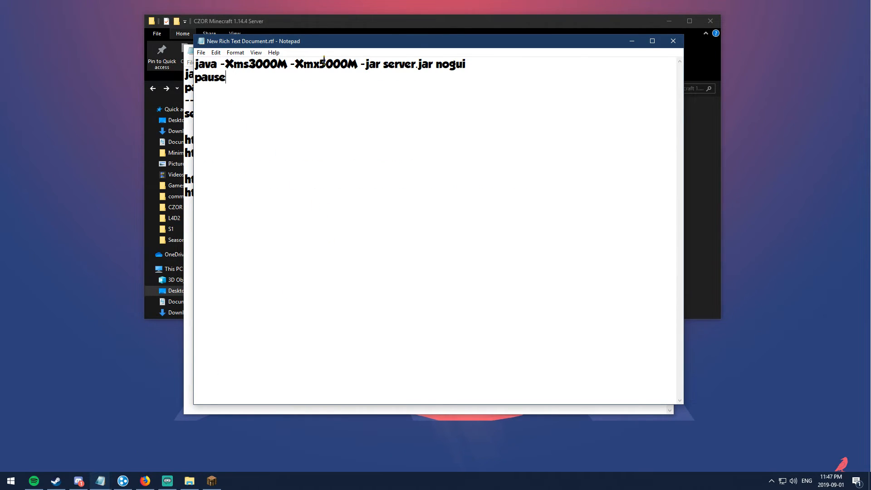
Step: Minimize the Untitled notes without saving and arrange the windows over the server folder
left_click_drag(308, 45, 365, 95)
left_click(555, 51)
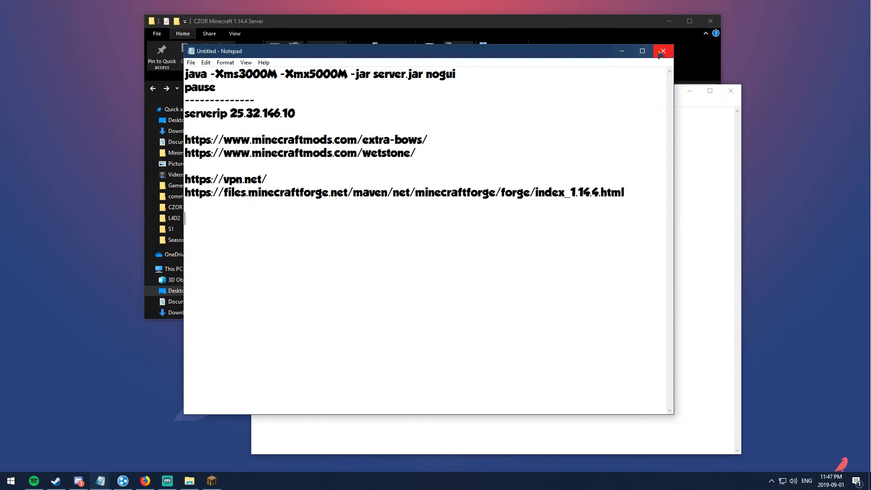
left_click(660, 50)
left_click(503, 240)
left_click(622, 52)
left_click(529, 28)
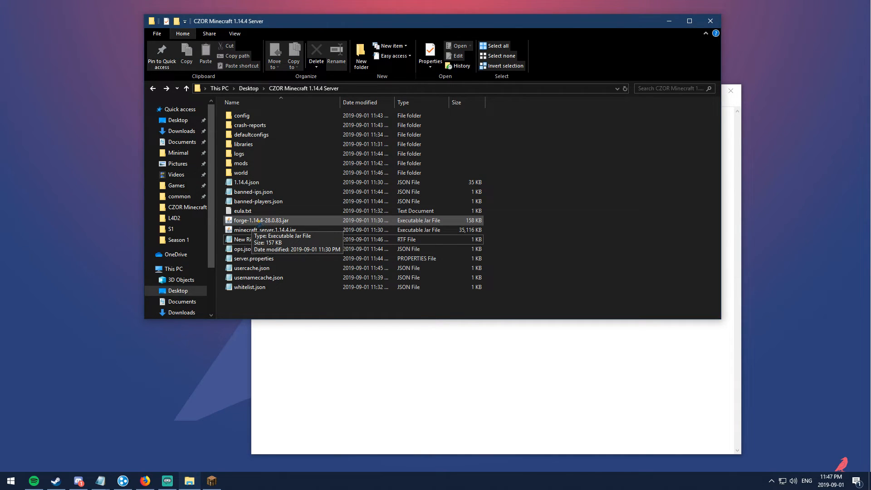
Step: Replace 'server' in the java command with the forge jar's copied base name
left_click(255, 222)
right_click(262, 220)
left_click(287, 419)
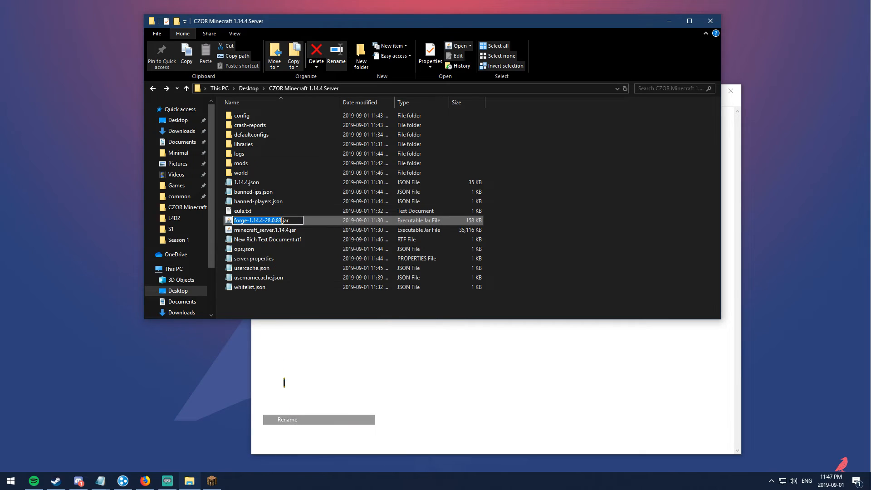
right_click(270, 220)
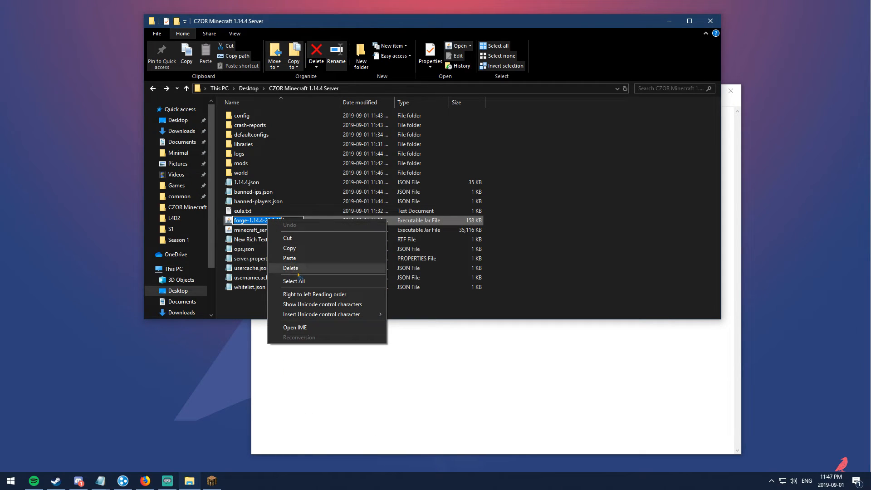
left_click(292, 249)
left_click(618, 221)
left_click(556, 377)
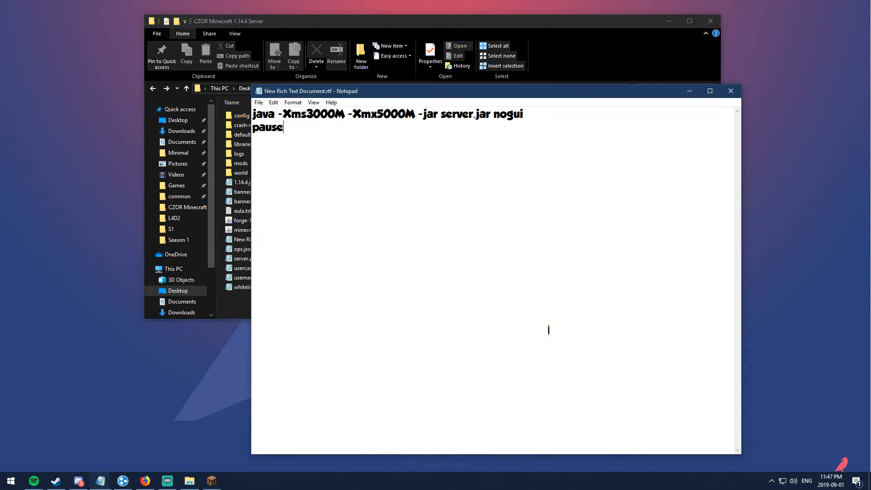
left_click_drag(442, 114, 474, 113)
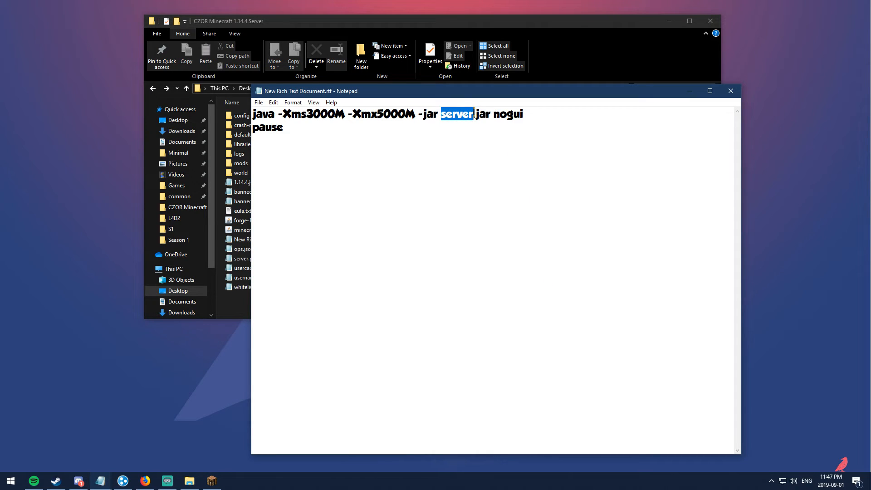
key("ctrl+v")
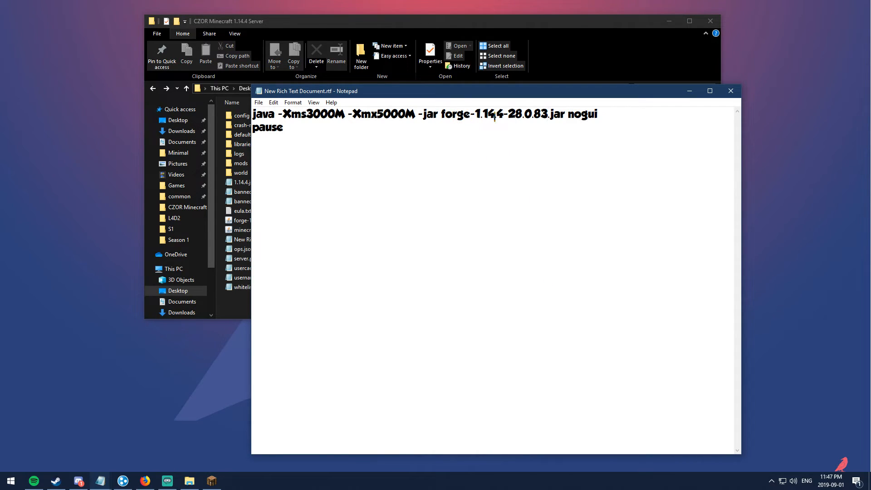
Step: Save the document as run.bat and close Notepad
left_click(262, 107)
left_click(284, 143)
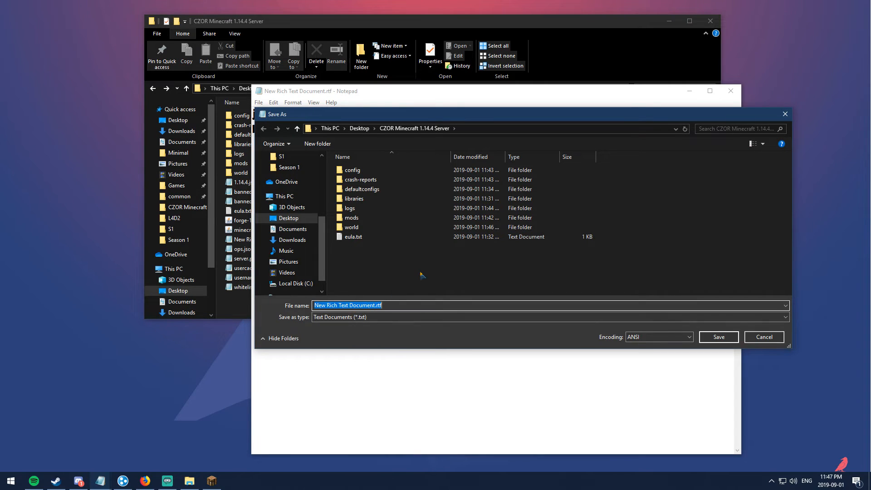
type("run.bat")
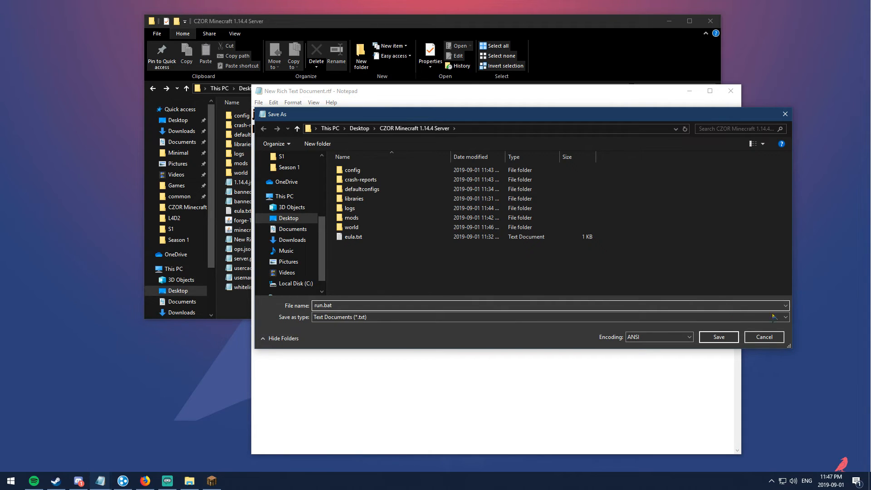
left_click(721, 338)
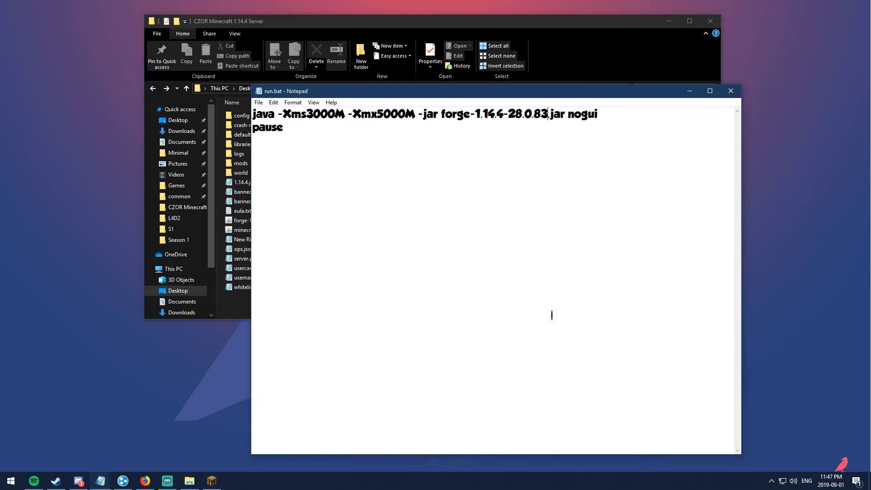
left_click(730, 91)
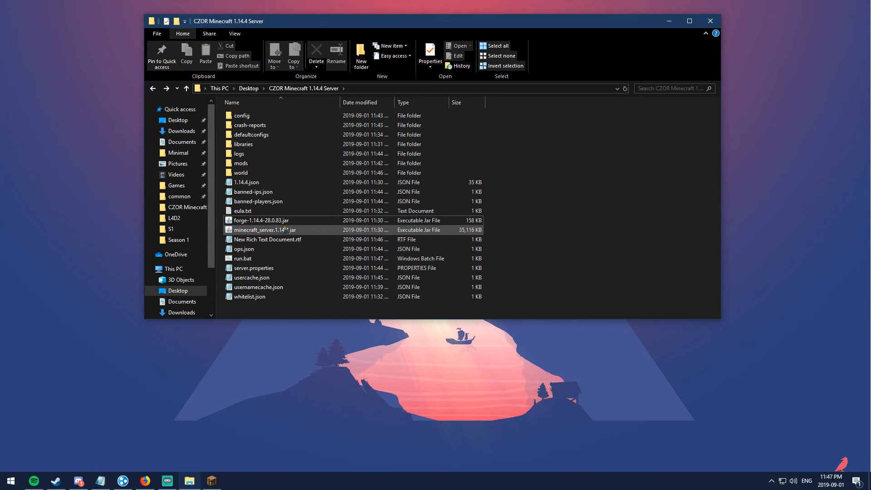
Step: Delete New Rich Text Document.rtf, then launch run.bat and move its console aside
left_click(249, 241)
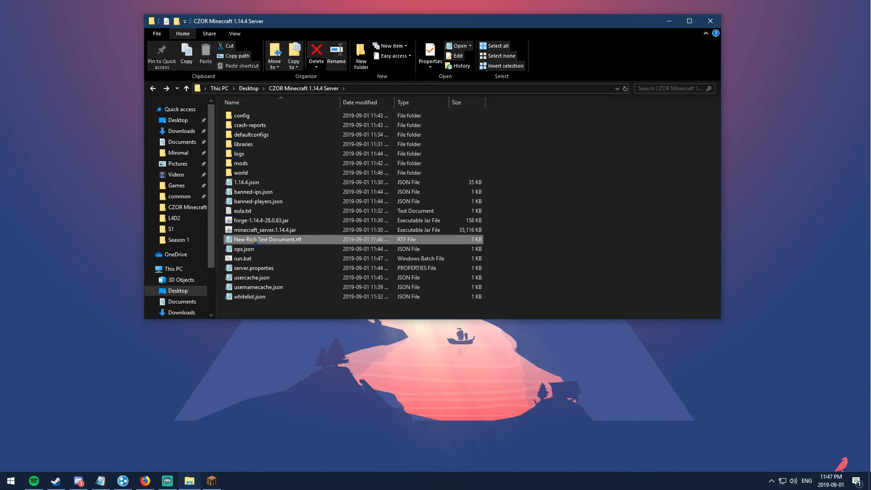
key("Delete")
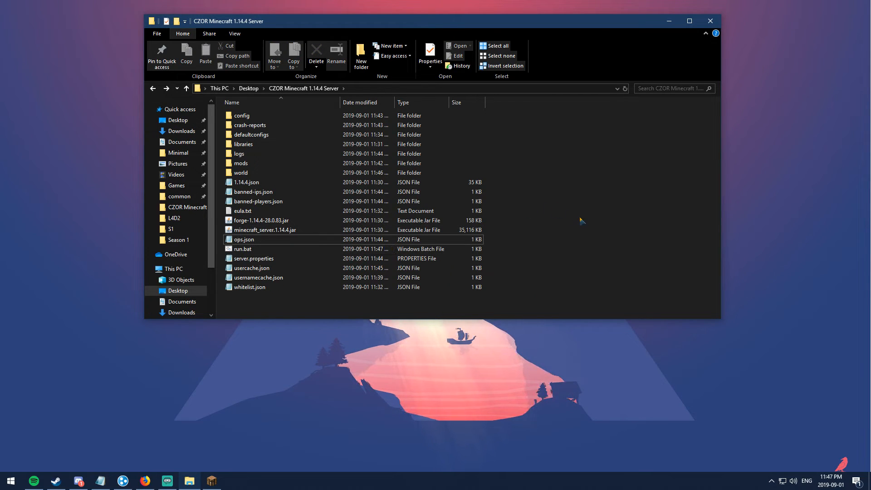
left_click(245, 249)
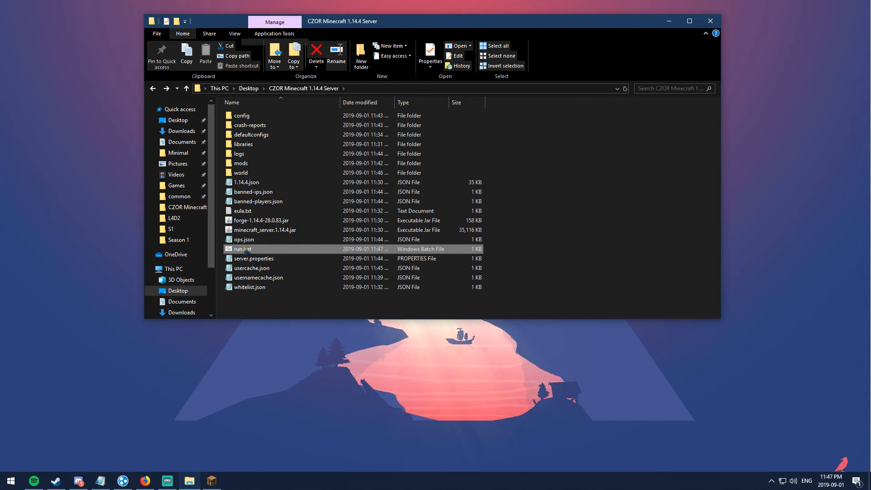
double_click(245, 249)
left_click_drag(284, 101, 459, 93)
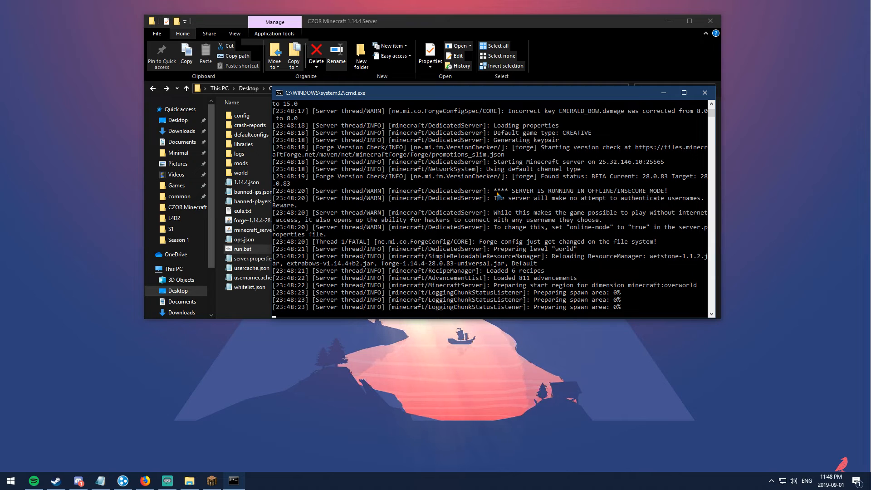
left_click(102, 484)
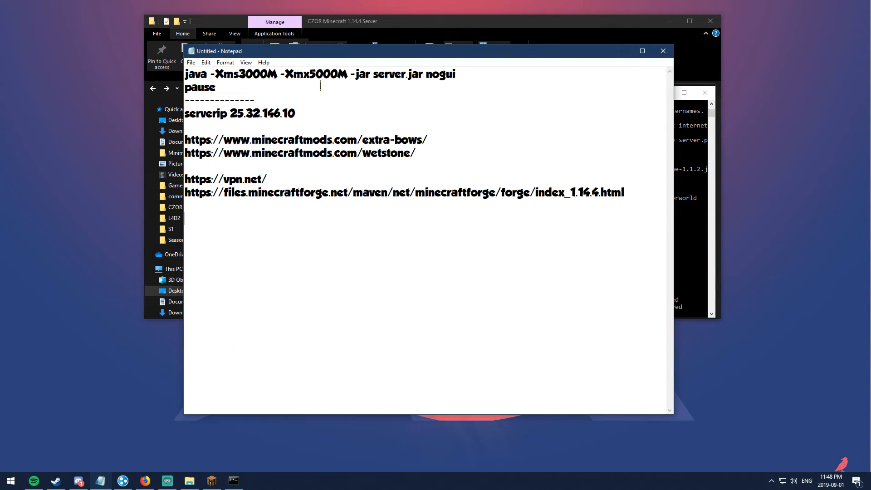
mouse_move(212, 74)
left_mouse_down()
mouse_move(279, 74)
mouse_move(211, 74)
left_mouse_up()
left_click(277, 74)
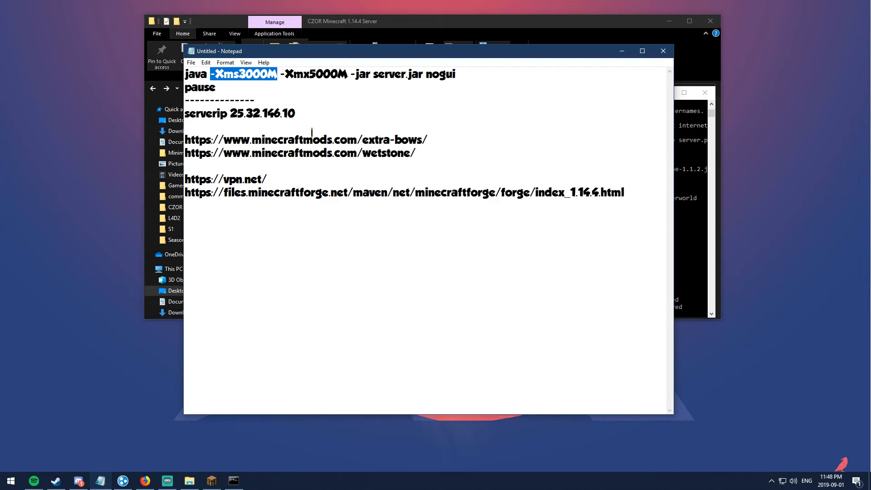
left_click(240, 74)
left_click_drag(239, 74, 341, 70)
left_click(277, 74)
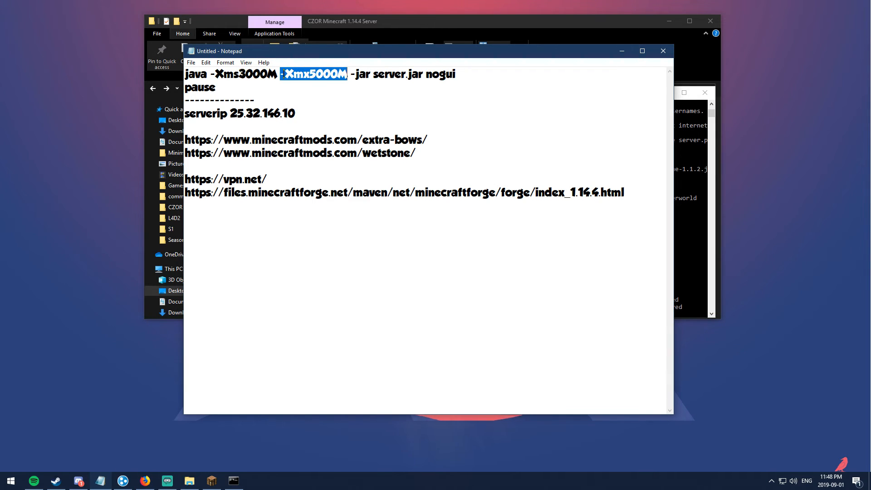
left_click(254, 74)
left_click_drag(240, 74, 252, 74)
left_click(247, 73)
left_click_drag(309, 74, 318, 73)
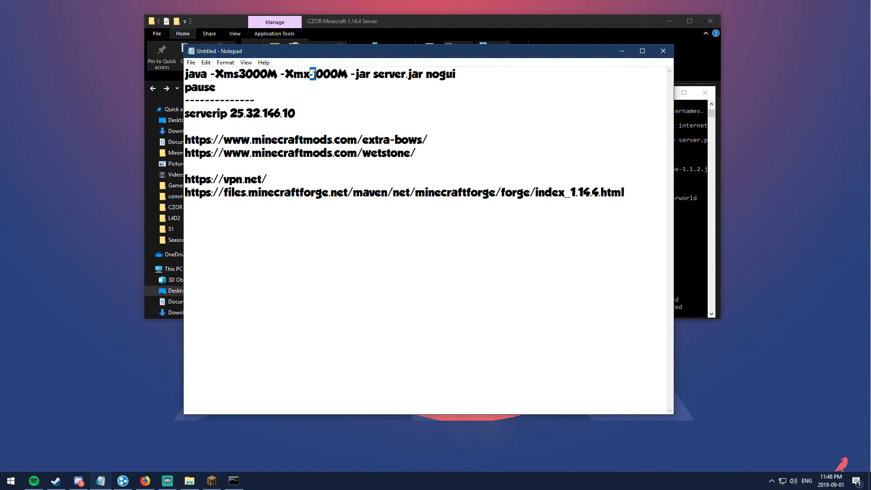
left_click(334, 105)
left_click(622, 51)
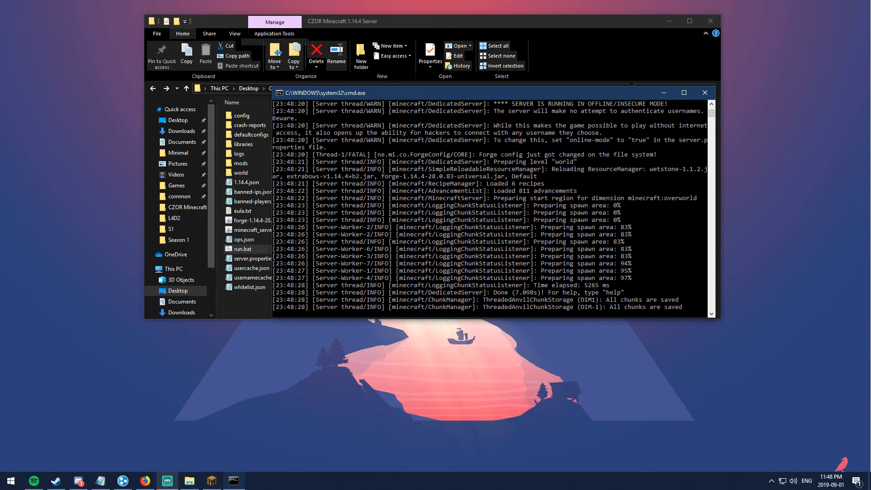
Step: Join the server at 25.32.146.10 via Multiplayer Direct Connect
left_click(206, 486)
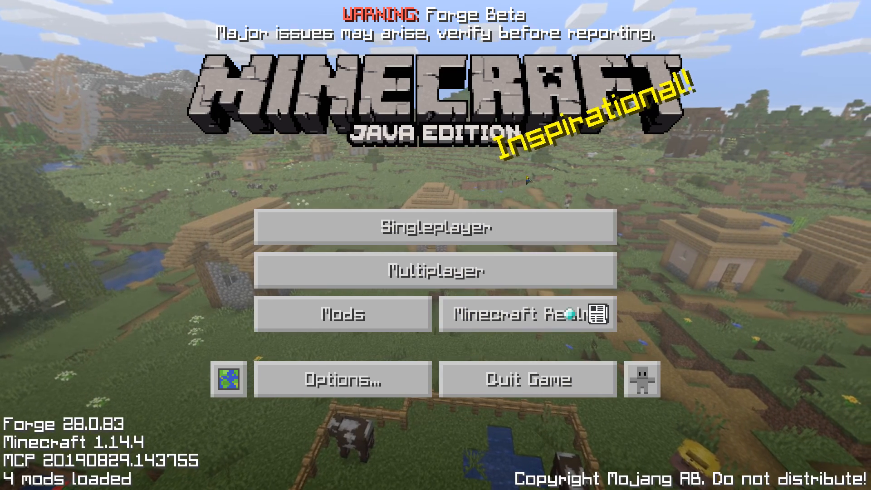
left_click(415, 271)
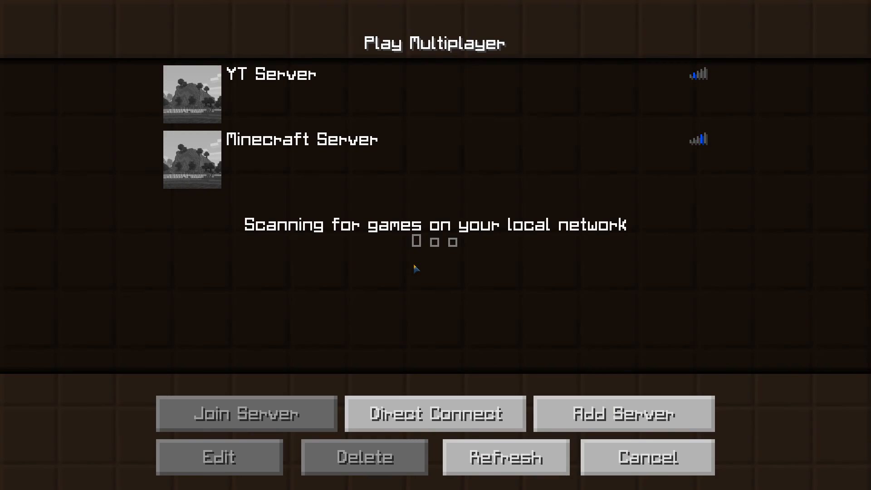
left_click(452, 418)
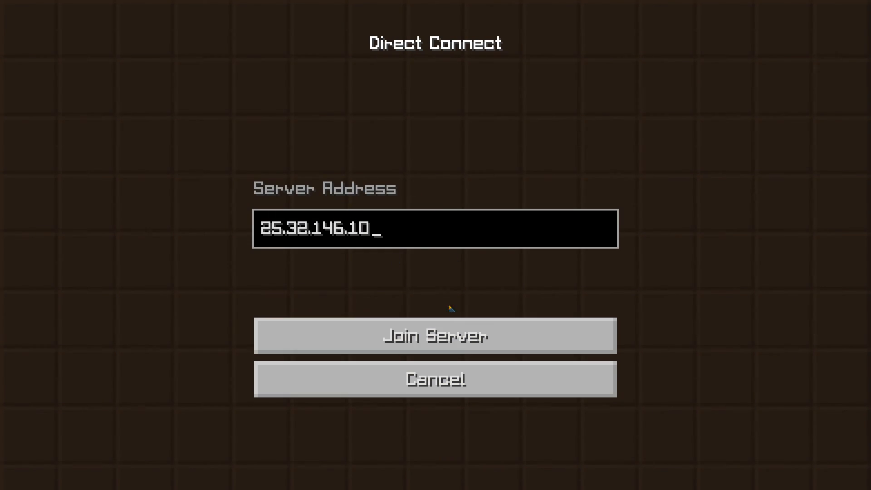
left_click(456, 347)
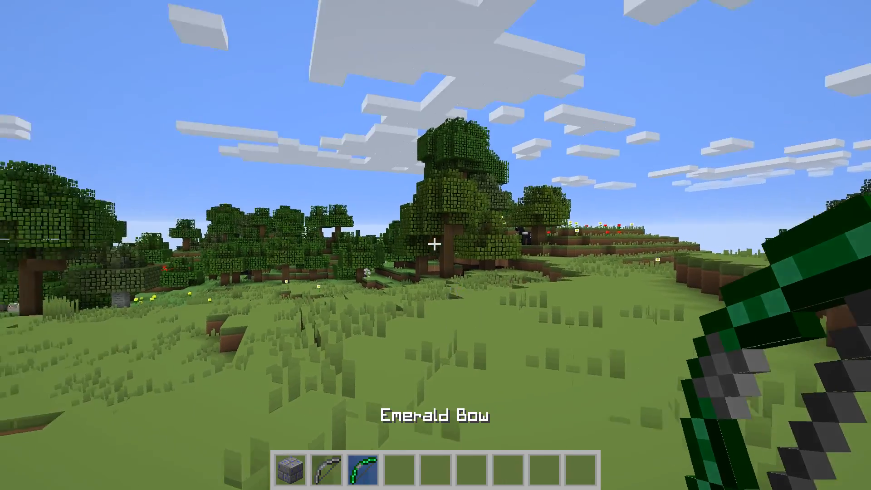
Step: Fire the Emerald Bow, switch to the Stone Bow, then disconnect to the title screen
right_click(435, 244)
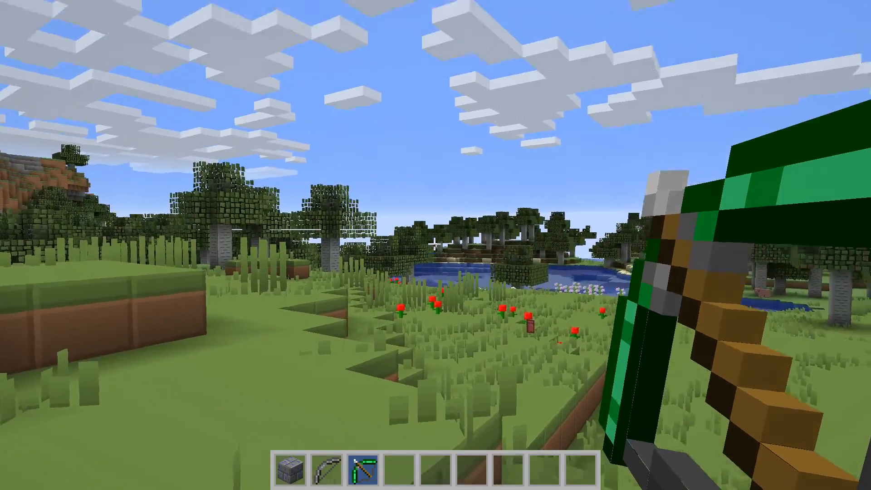
right_click(435, 244)
key("2")
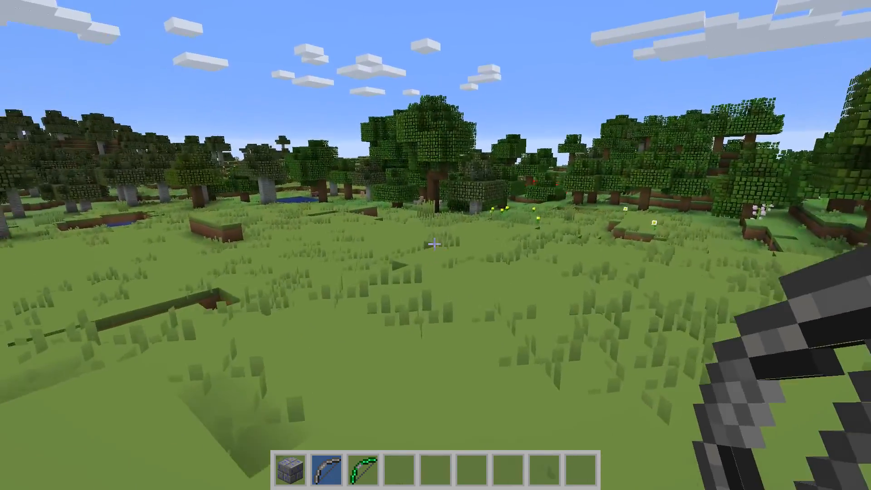
key("Escape")
left_click(373, 329)
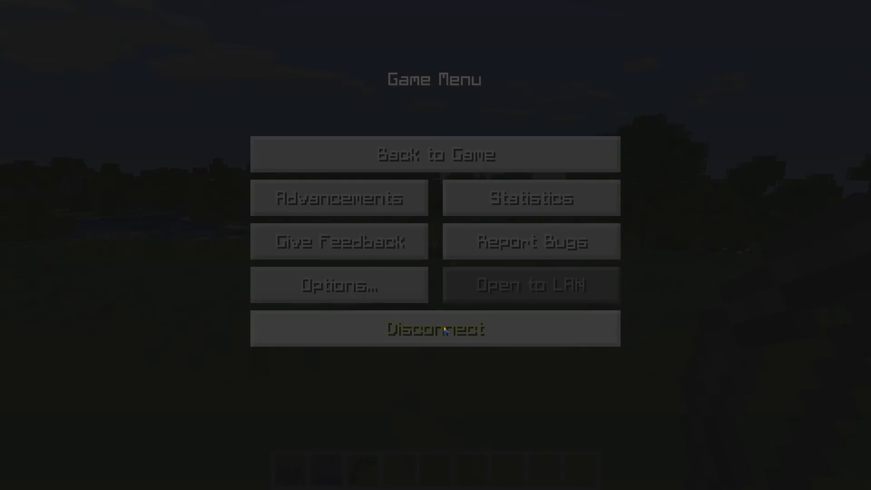
left_click(608, 461)
left_click(514, 377)
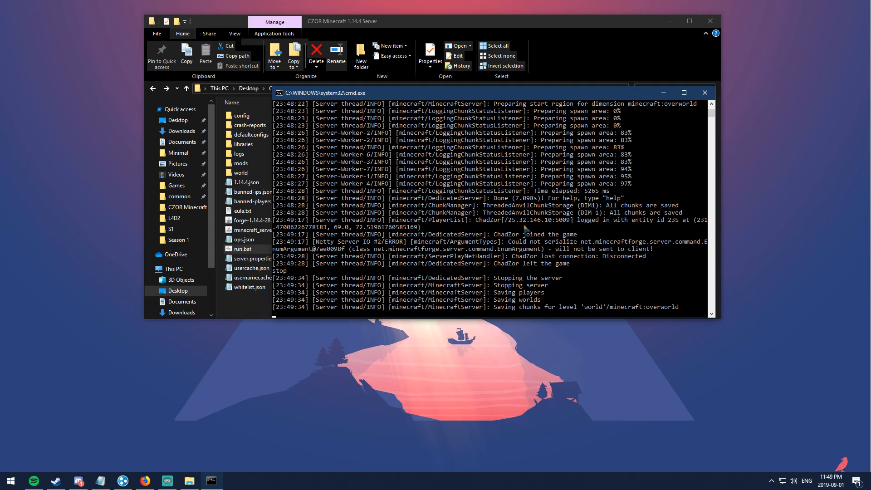
Step: Close the stopped server console and confirm eula.txt reads eula=true
left_click(480, 257)
key("Return")
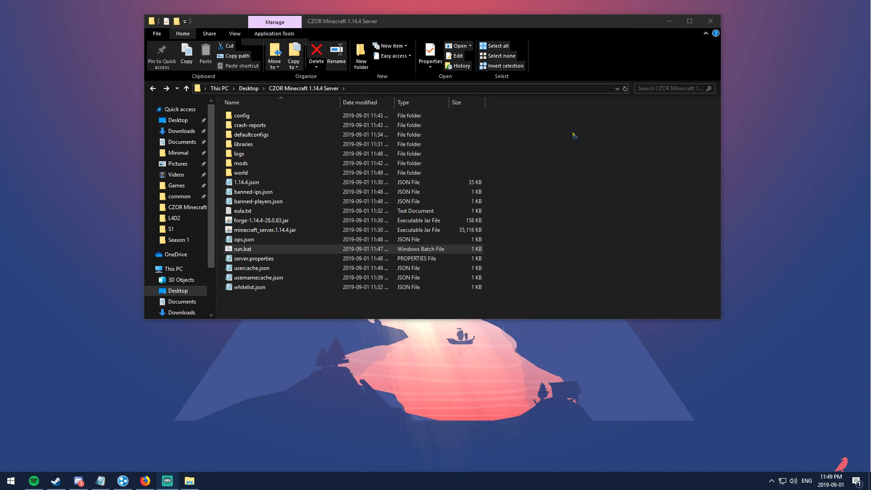
left_click(549, 183)
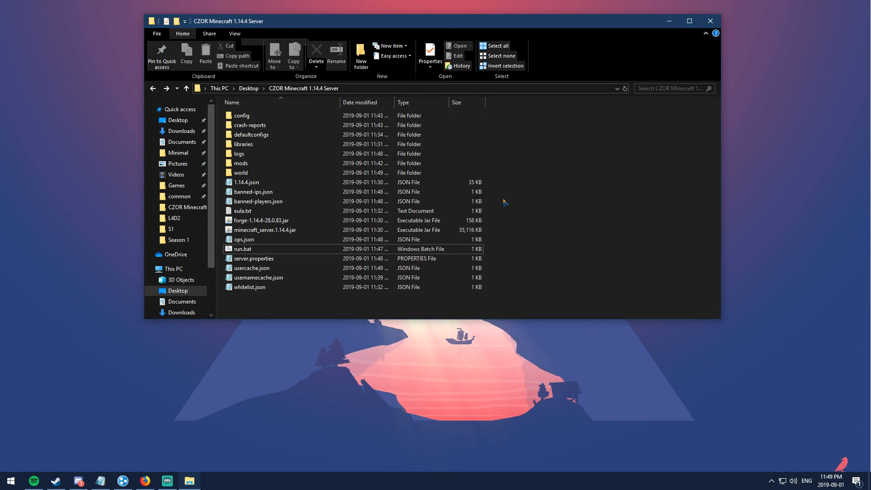
double_click(261, 212)
left_click(310, 153)
left_click_drag(310, 153, 279, 153)
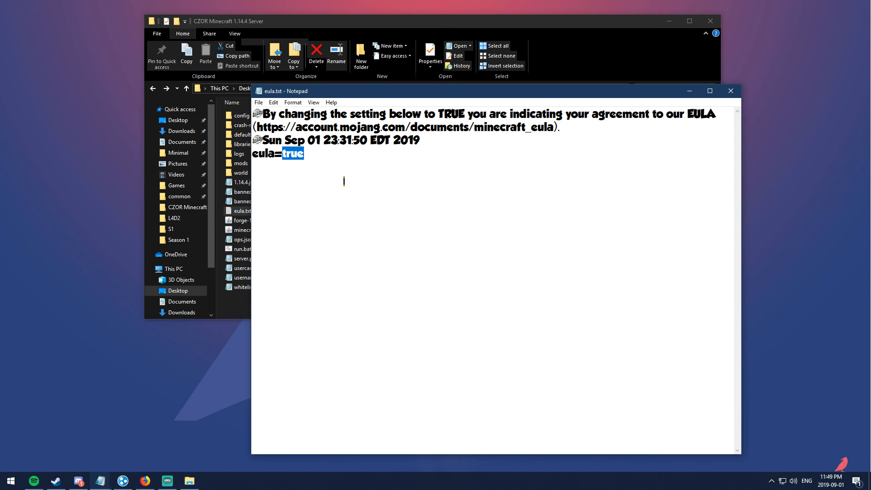
left_click(689, 92)
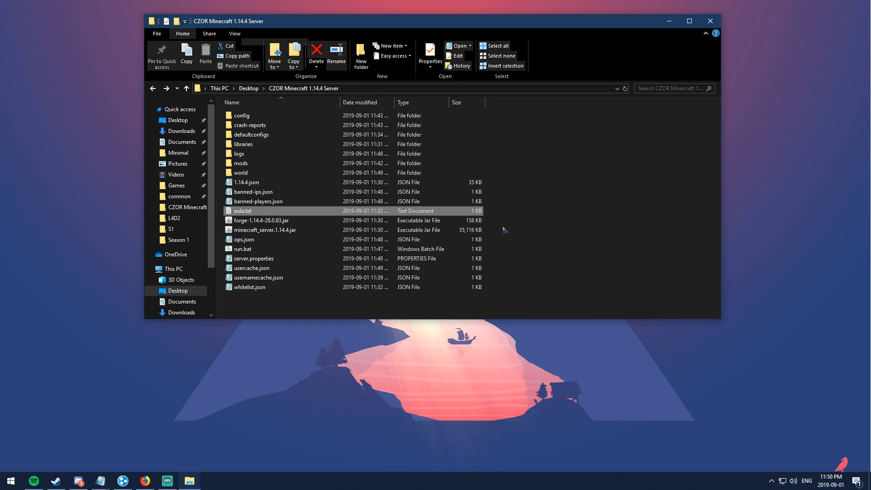
Step: Open server.properties, scroll through its settings, and close it
left_click(556, 214)
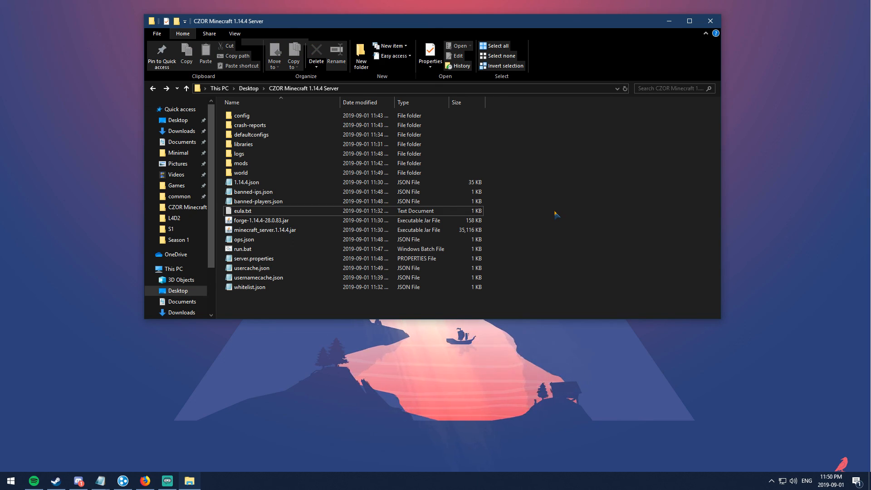
double_click(295, 259)
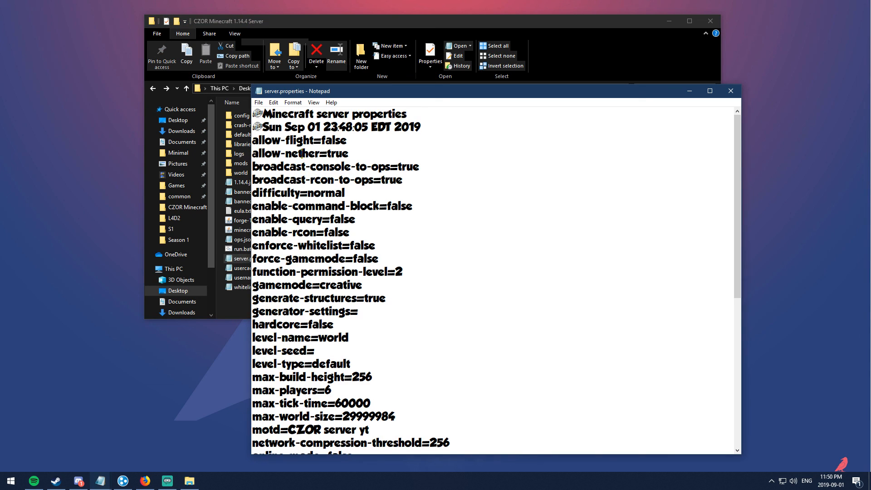
scroll(300, 149, "down", 7)
scroll(358, 244, "up", 7)
scroll(358, 244, "down", 3)
scroll(358, 244, "up", 3)
left_click(731, 91)
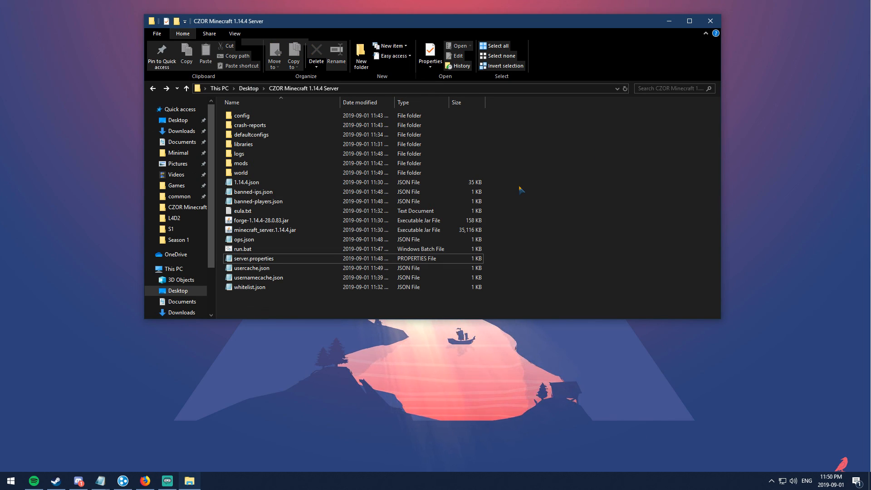